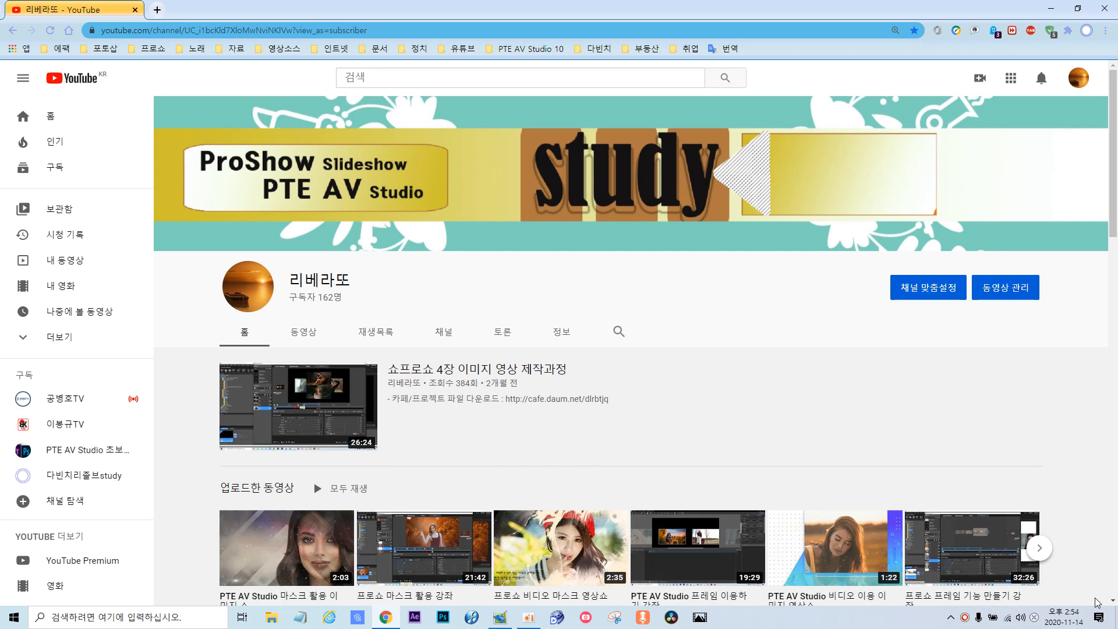
Open the "PTE AV Studio 마스크 활용 이미지 쇼" video and follow its description link to the cafe's 자료실 board.
{"action": "scroll", "coordinate": [821, 469], "scroll_direction": "down", "scroll_amount": 3}
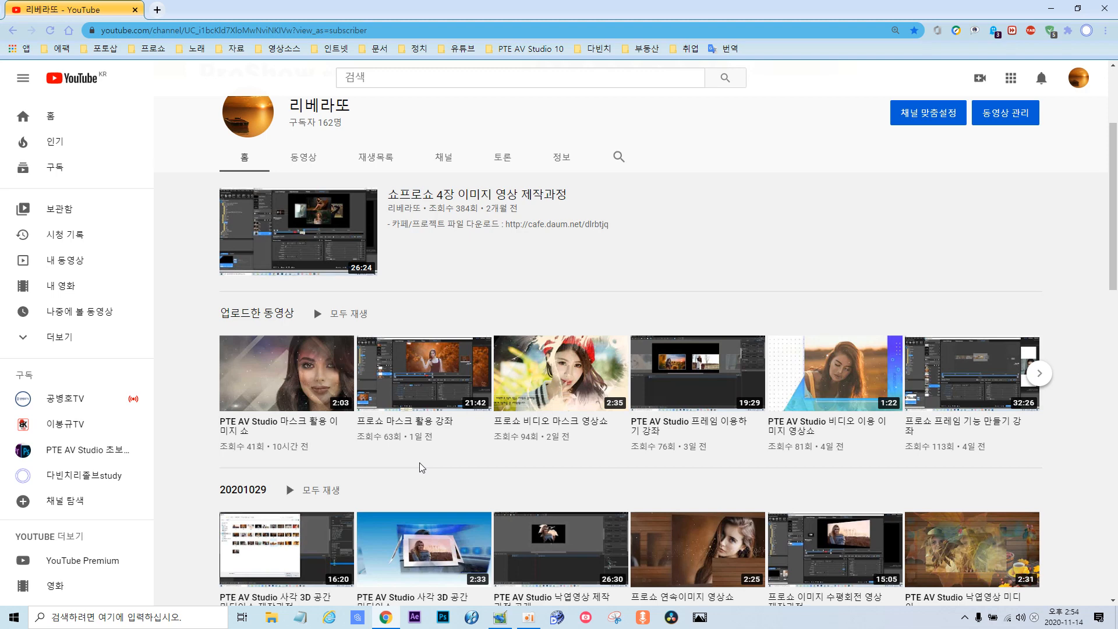
{"action": "left_click", "coordinate": [283, 428]}
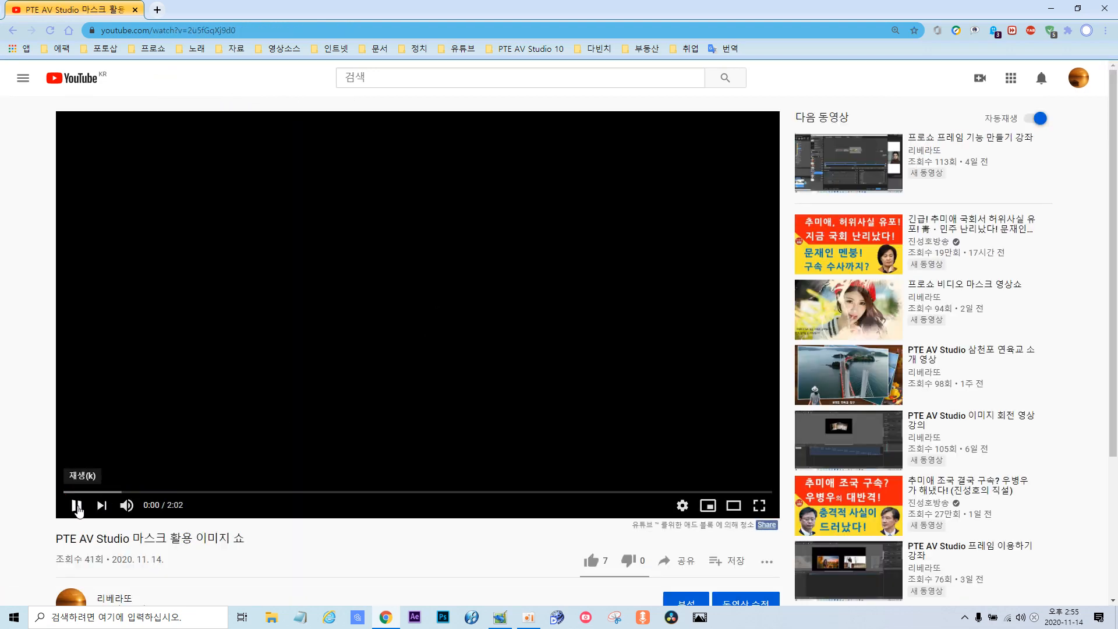
{"action": "scroll", "coordinate": [387, 391], "scroll_direction": "down", "scroll_amount": 4}
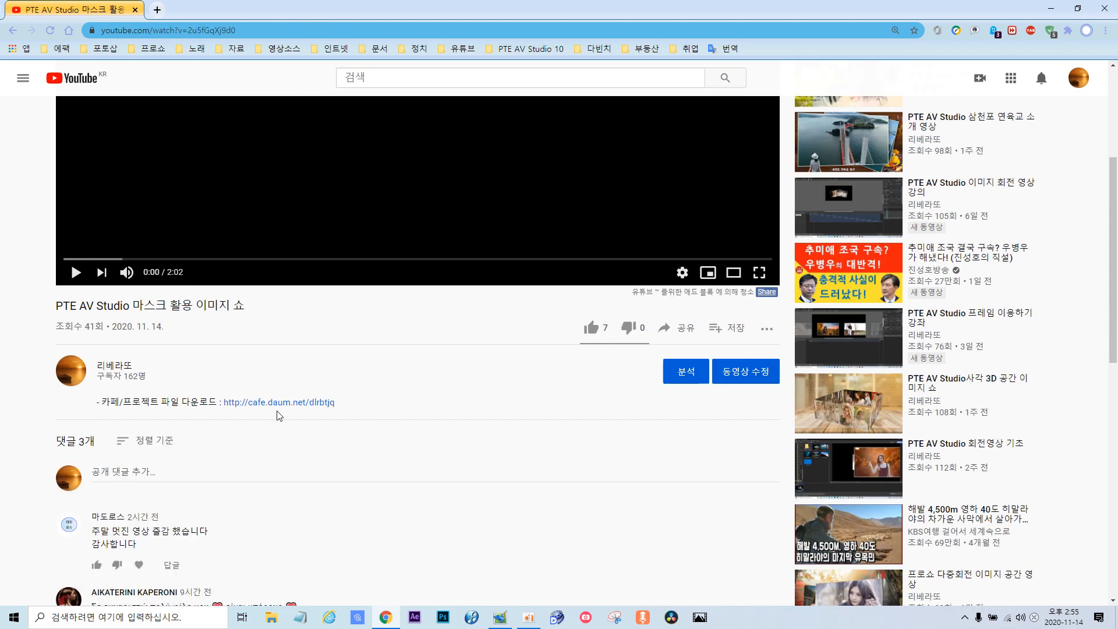
{"action": "left_click", "coordinate": [286, 403]}
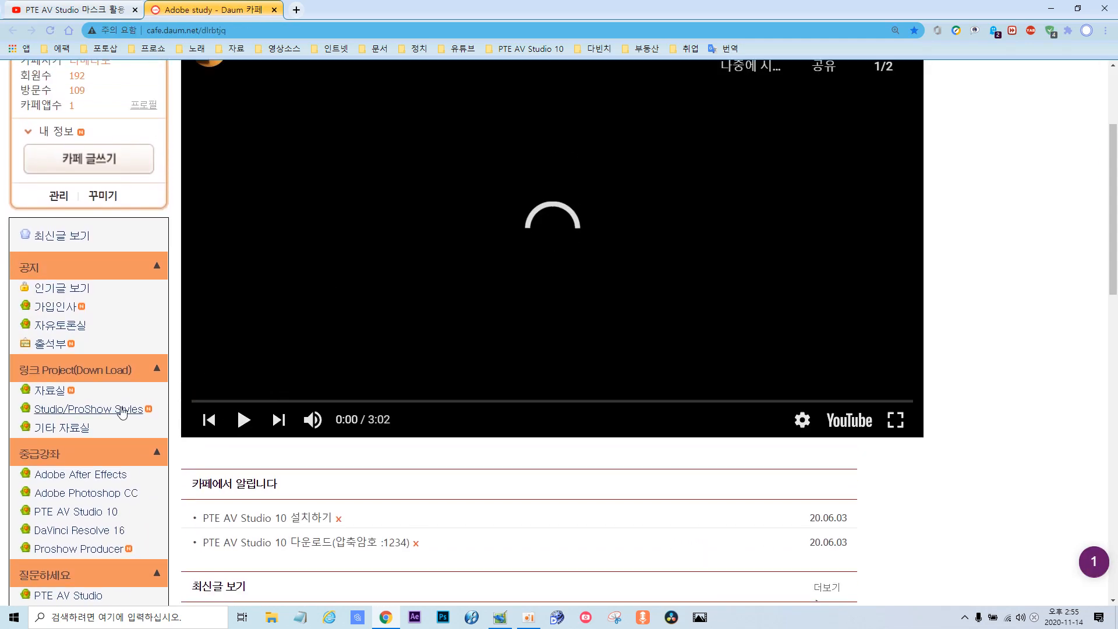
{"action": "left_click", "coordinate": [58, 392]}
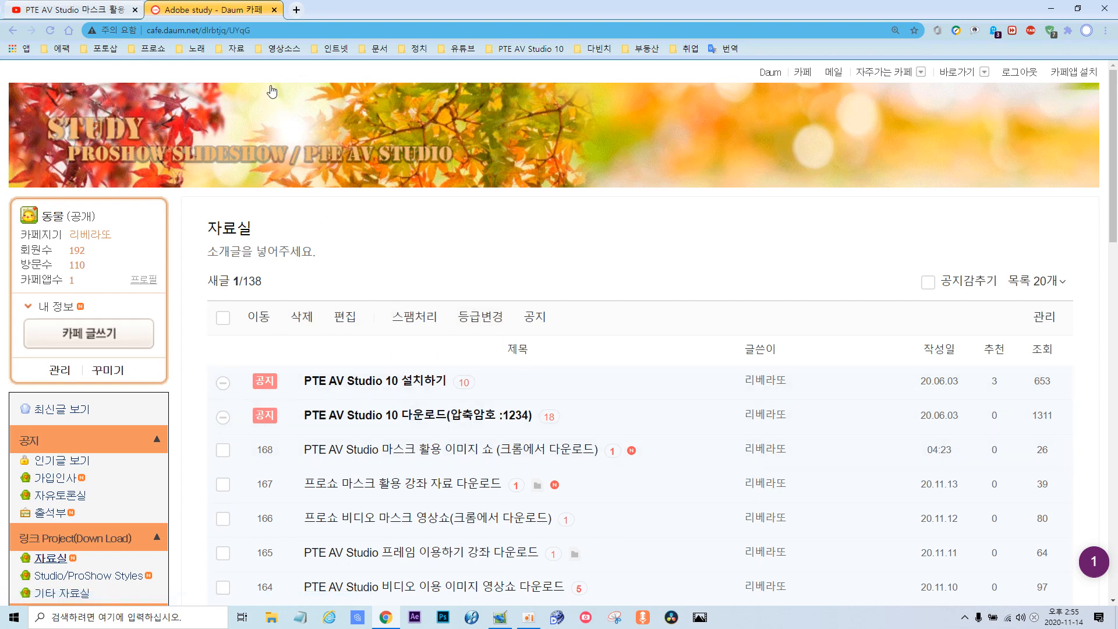
{"action": "left_click", "coordinate": [274, 10]}
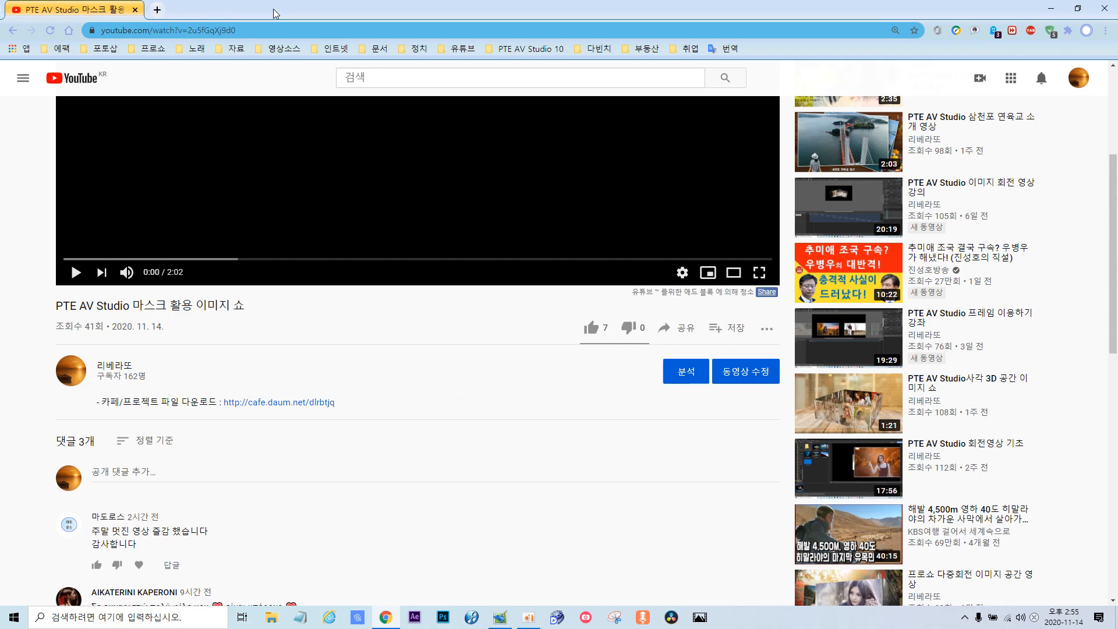
{"action": "left_click", "coordinate": [1048, 7]}
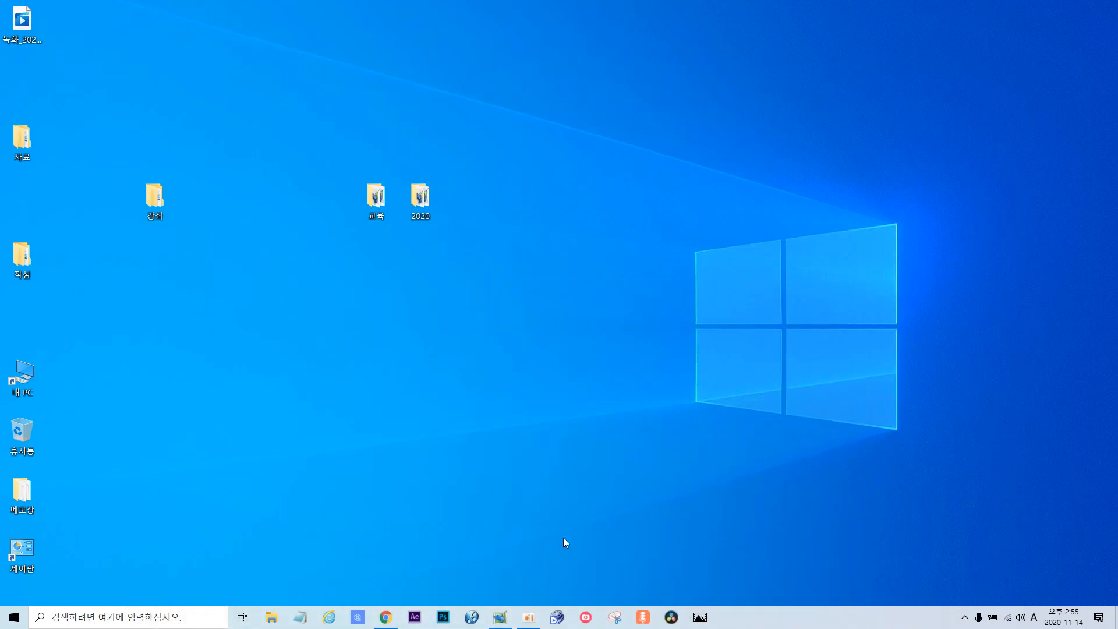
Switch to PTE AV Studio and play the two-slide project from the beginning.
{"action": "mouse_move", "coordinate": [501, 618]}
{"action": "left_click", "coordinate": [543, 572]}
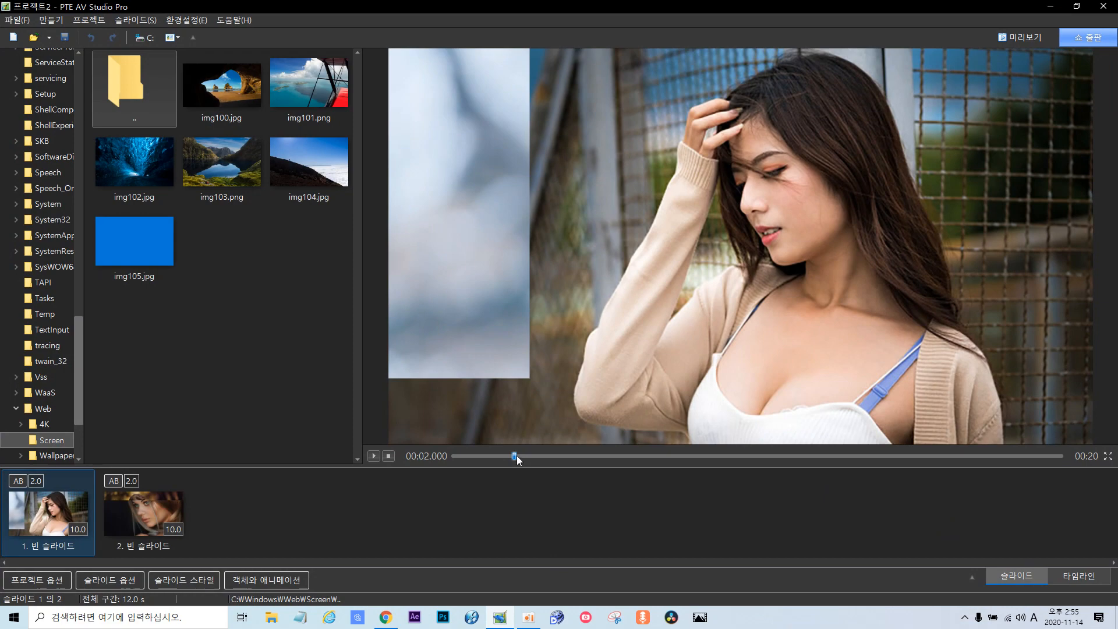
{"action": "left_click_drag", "start_coordinate": [516, 456], "coordinate": [452, 466]}
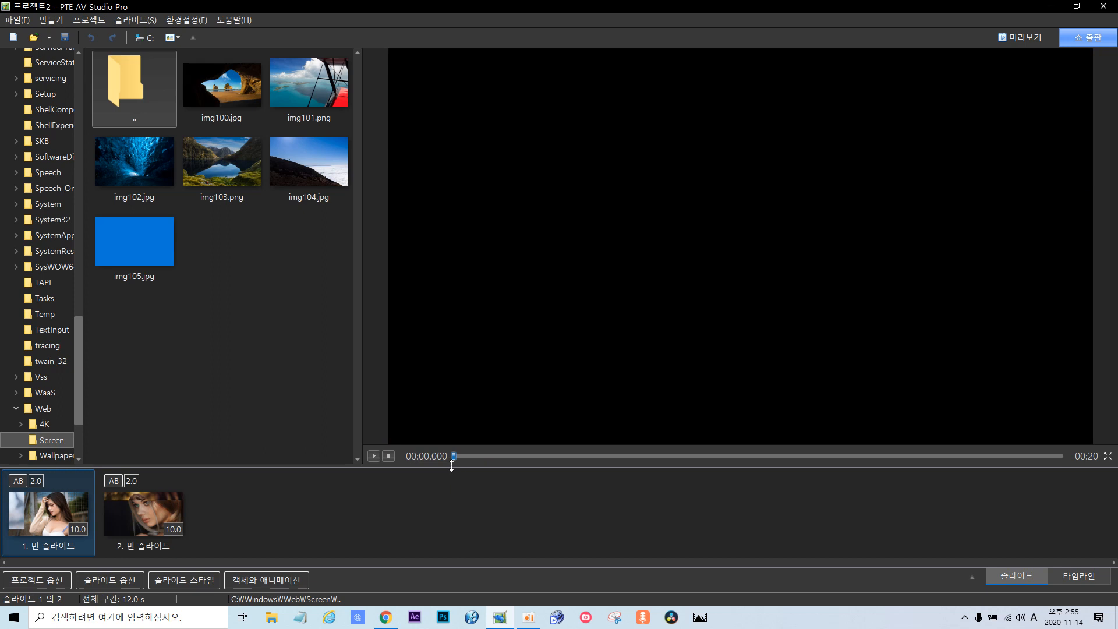
{"action": "left_click", "coordinate": [375, 458]}
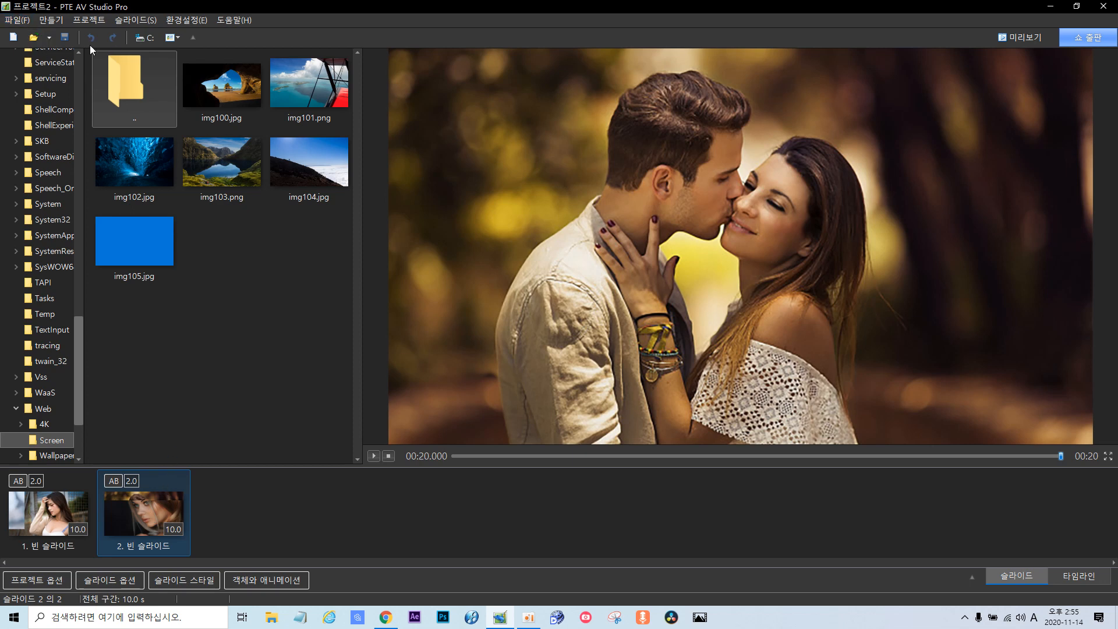
Remove both existing slides from the project.
{"action": "right_click", "coordinate": [166, 506]}
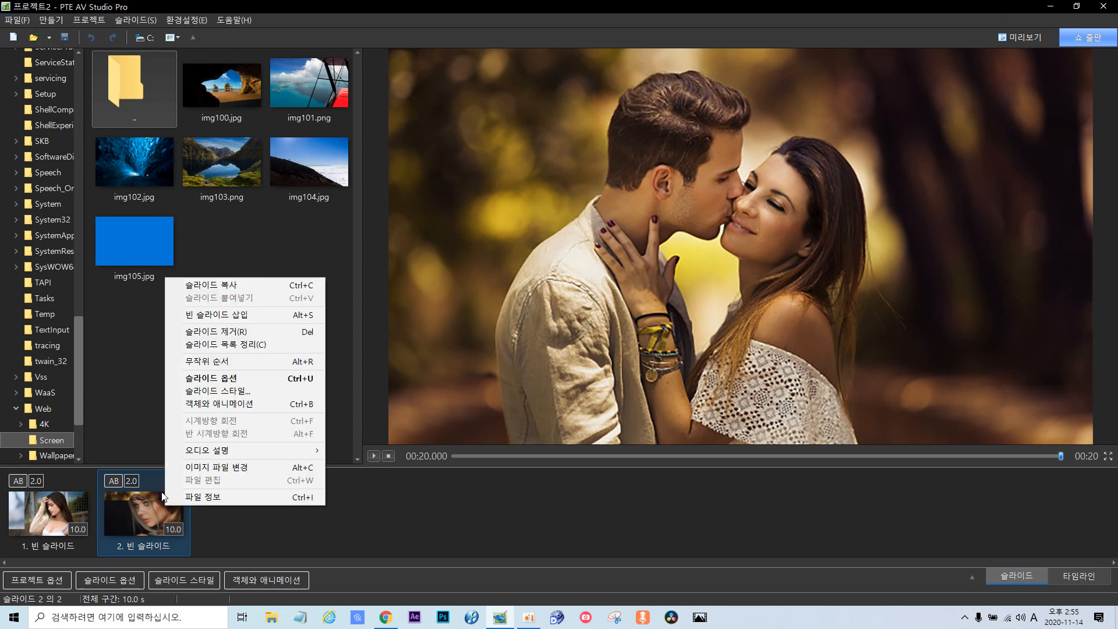
{"action": "left_click", "coordinate": [215, 332]}
{"action": "right_click", "coordinate": [54, 512]}
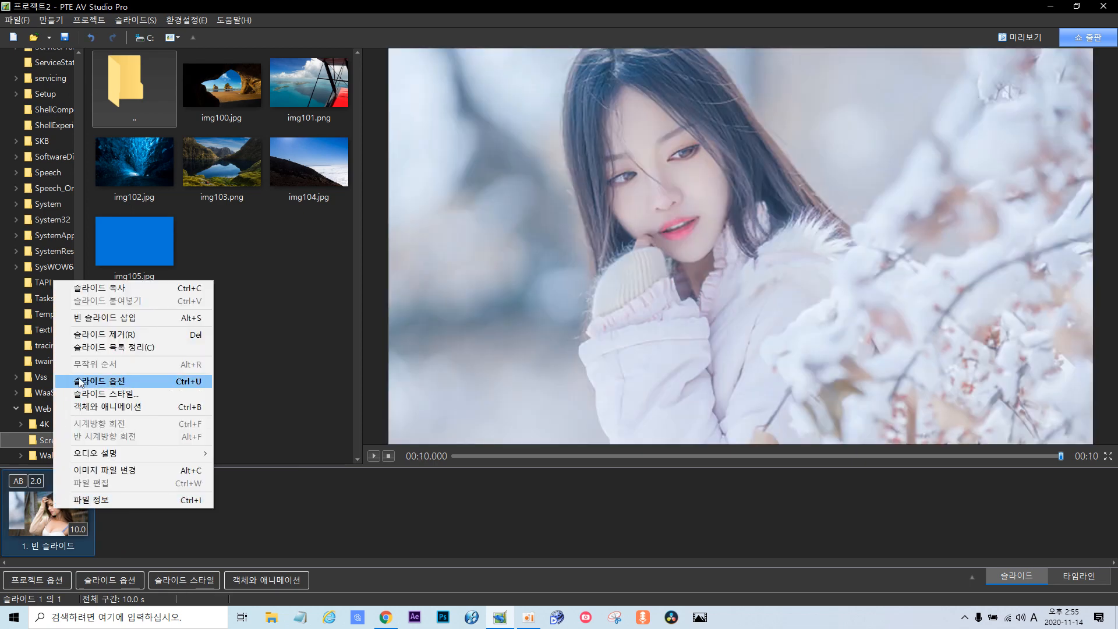
{"action": "left_click", "coordinate": [106, 335]}
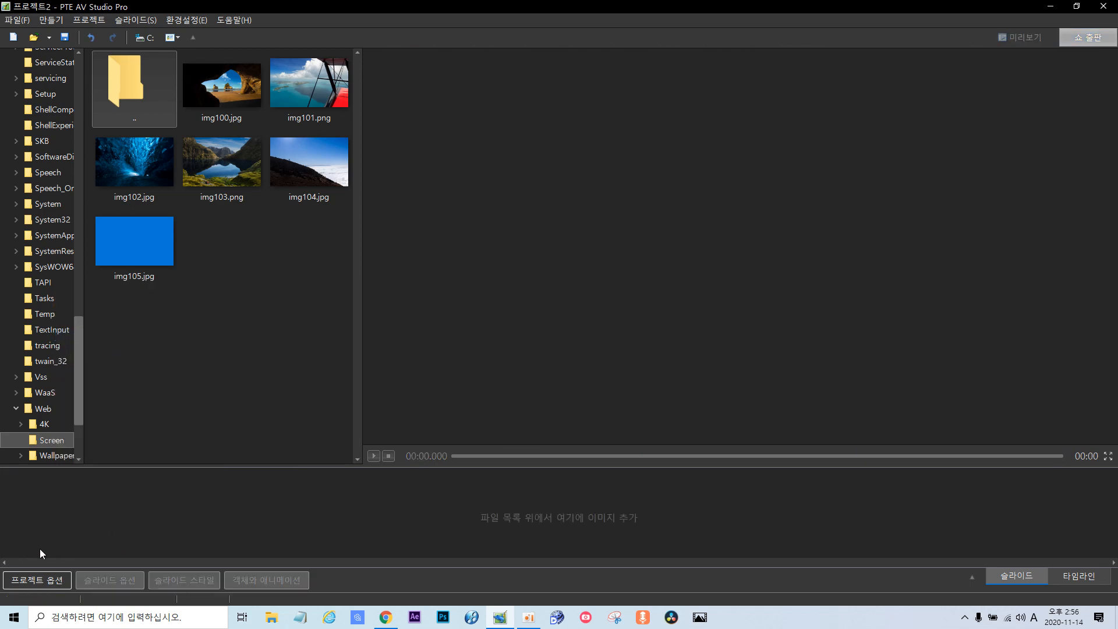
Insert a blank slide and set its duration to 10 seconds.
{"action": "right_click", "coordinate": [54, 527]}
{"action": "left_click", "coordinate": [111, 348]}
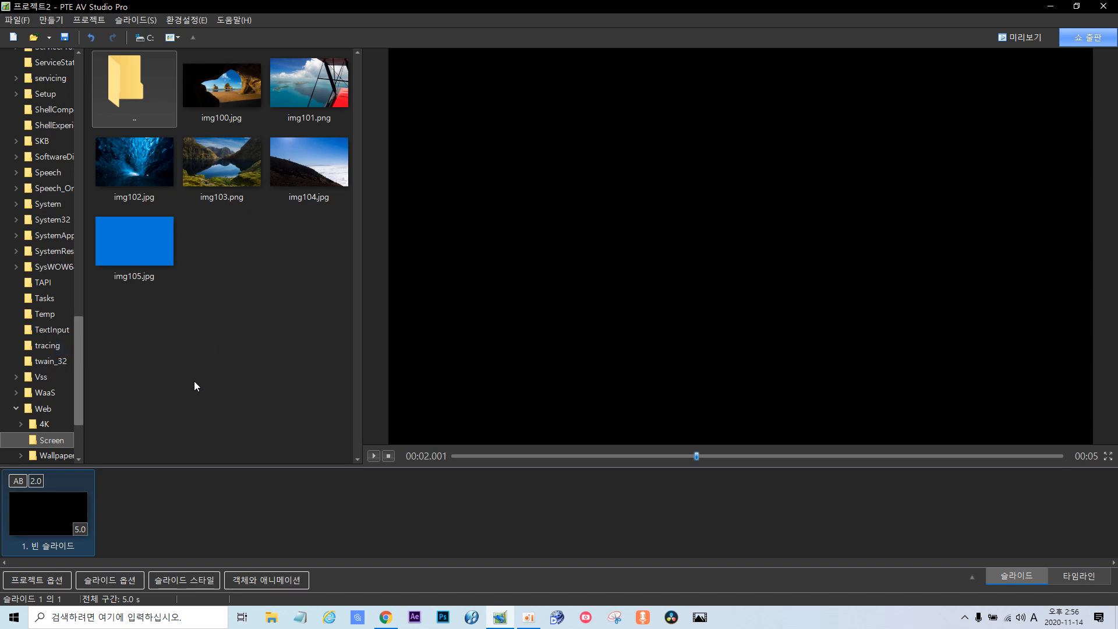
{"action": "left_click", "coordinate": [79, 529]}
{"action": "type", "text": "10"}
Add a frame in the blank slide's object and animation editor and name it aaa.
{"action": "left_click", "coordinate": [289, 580]}
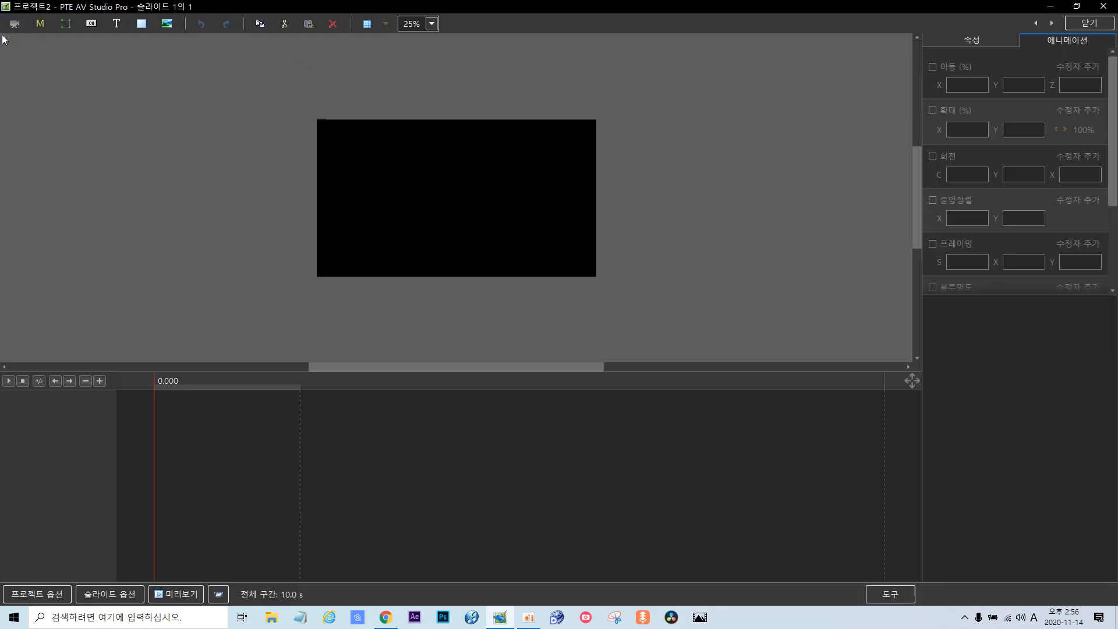
{"action": "left_click", "coordinate": [61, 29]}
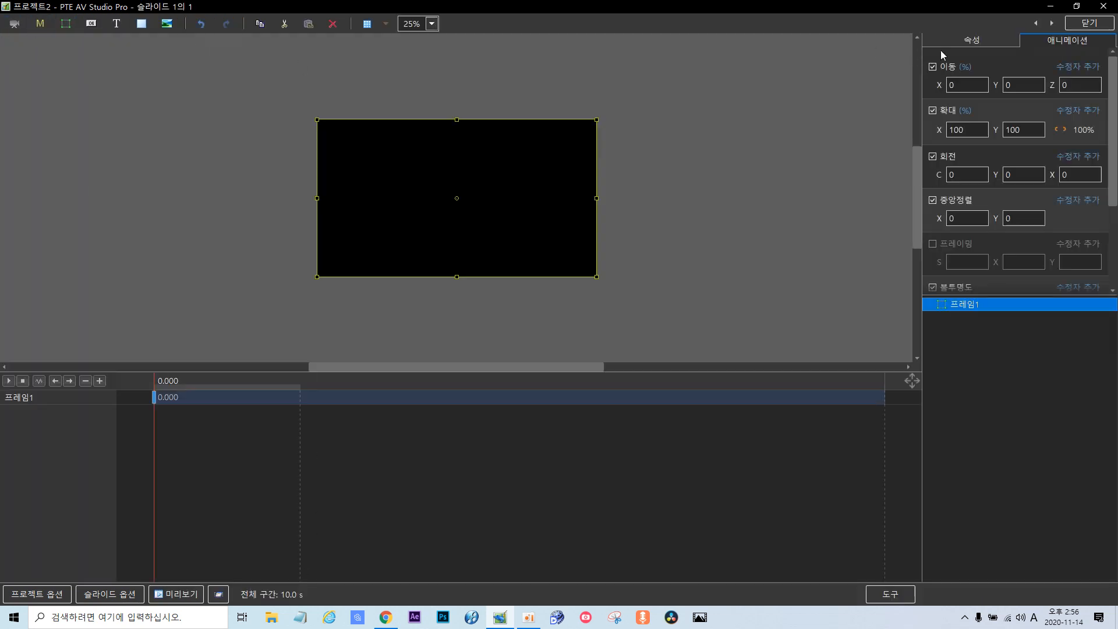
{"action": "left_click", "coordinate": [961, 42]}
{"action": "double_click", "coordinate": [1042, 70]}
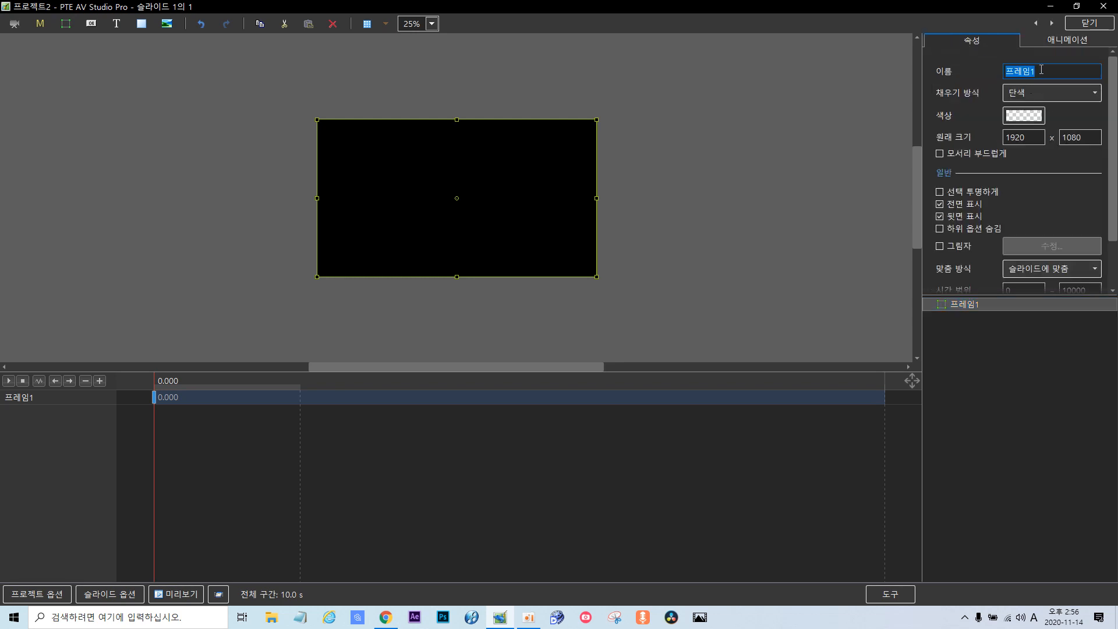
{"action": "key", "text": "BackSpace"}
{"action": "type", "text": "aaa"}
Add a rectangle inside frame aaa and change its blue gradient colour to white.
{"action": "left_click", "coordinate": [141, 26]}
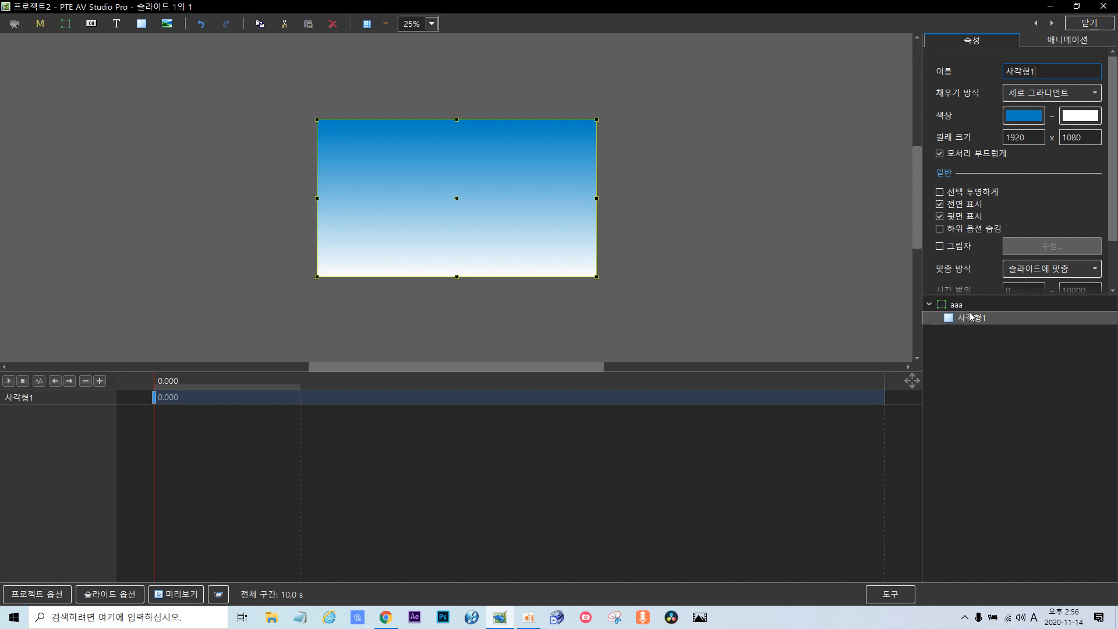
{"action": "left_click", "coordinate": [1031, 121]}
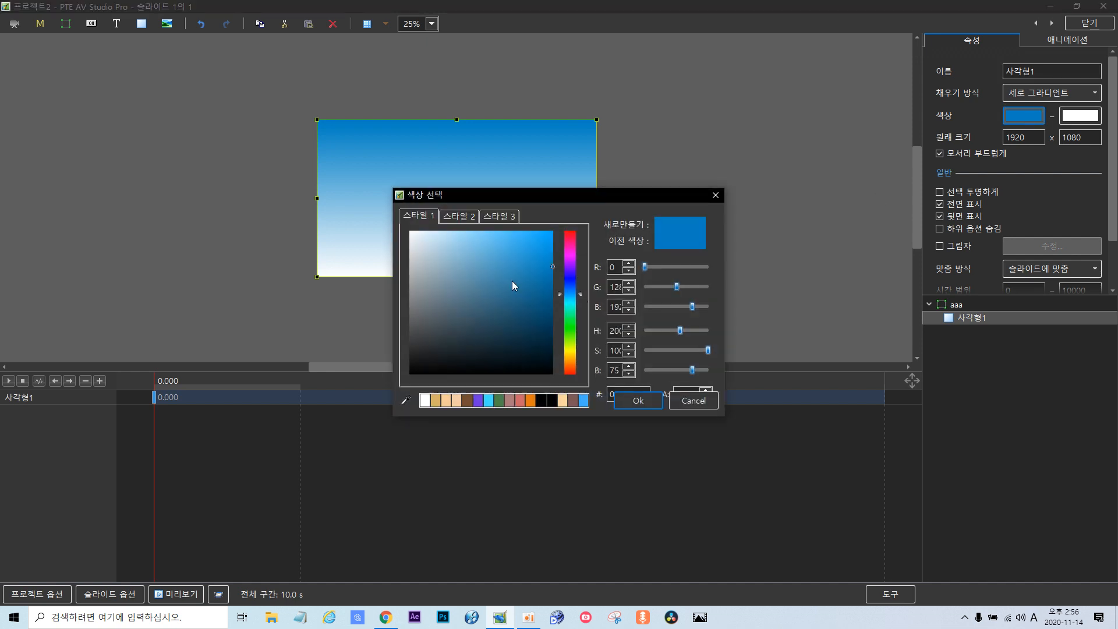
{"action": "left_click_drag", "start_coordinate": [512, 281], "coordinate": [383, 222]}
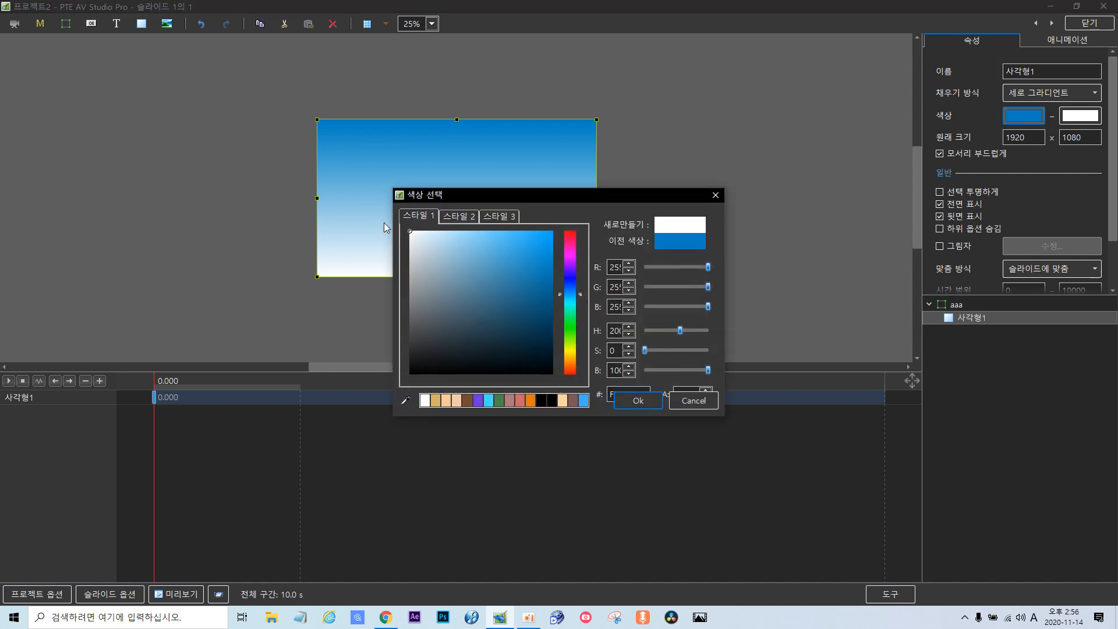
{"action": "left_click", "coordinate": [634, 406]}
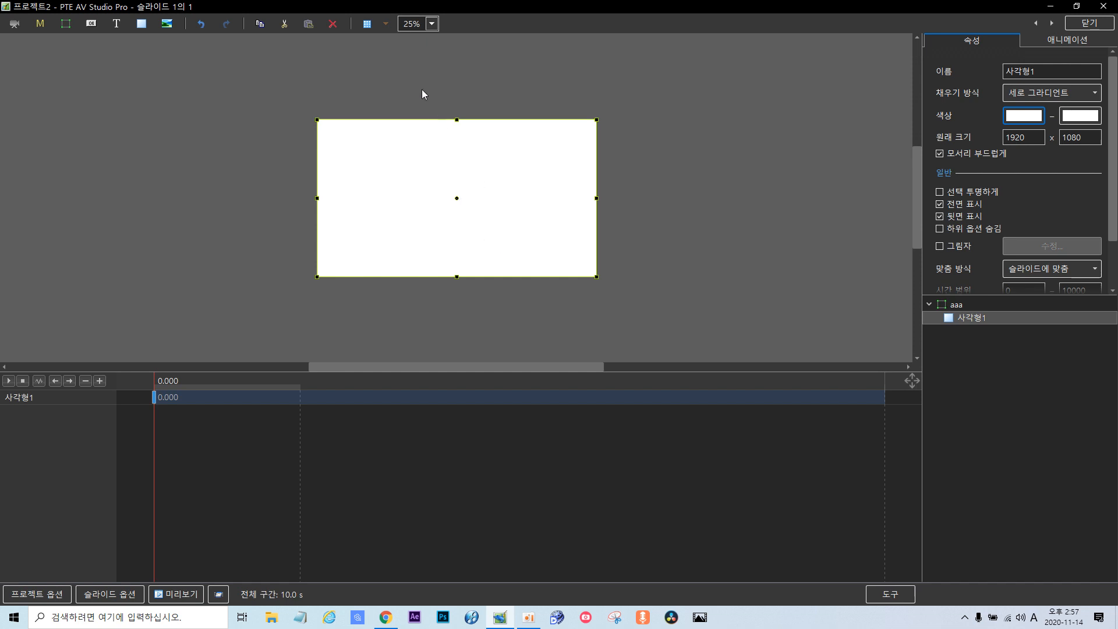
Set the white rectangle's X scale to 20% independently of its Y scale.
{"action": "left_click", "coordinate": [366, 27]}
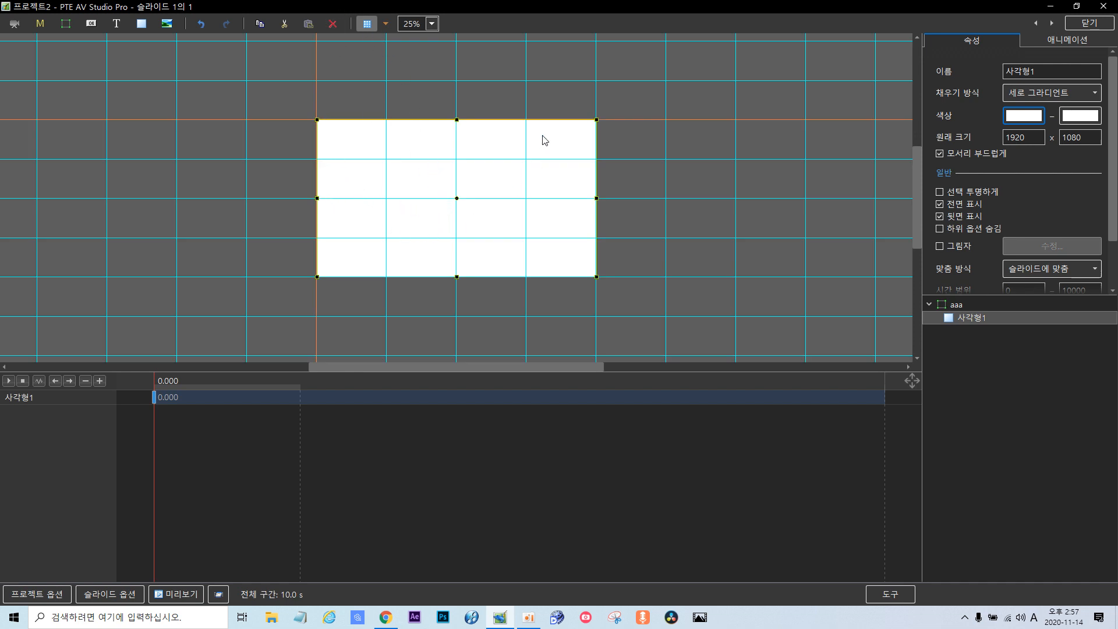
{"action": "left_click", "coordinate": [366, 25]}
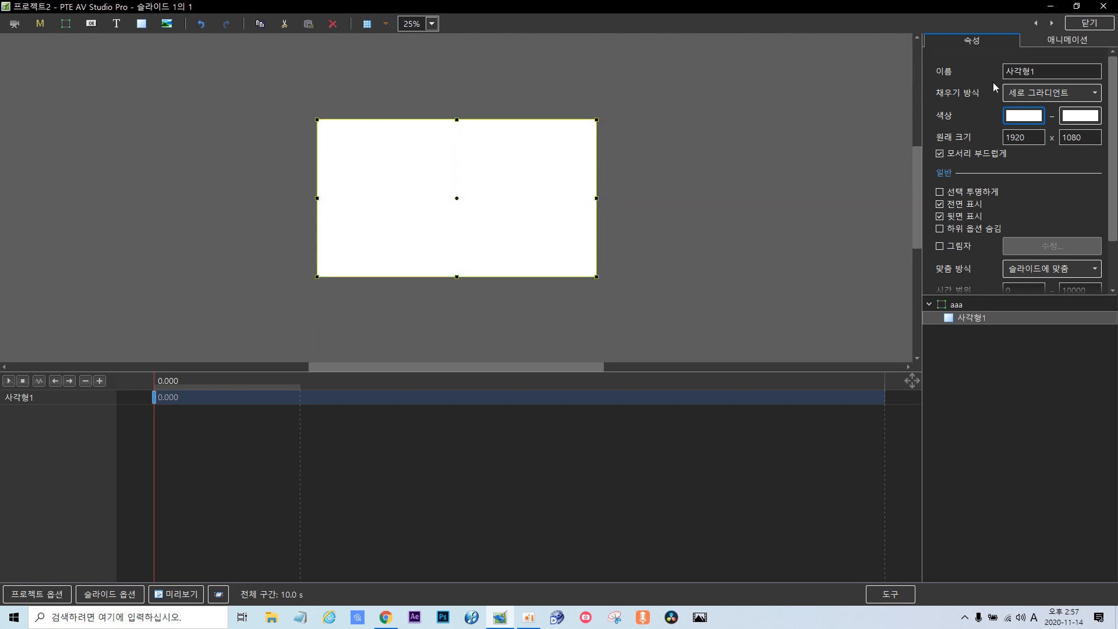
{"action": "left_click", "coordinate": [1048, 43]}
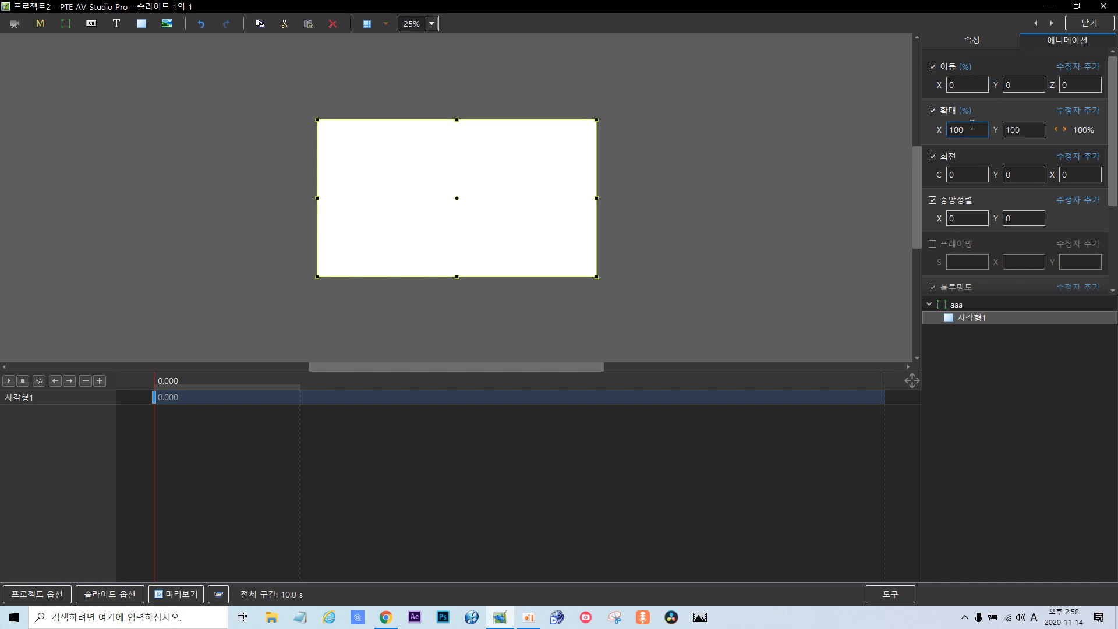
{"action": "left_click", "coordinate": [1070, 131]}
{"action": "left_click", "coordinate": [1064, 131]}
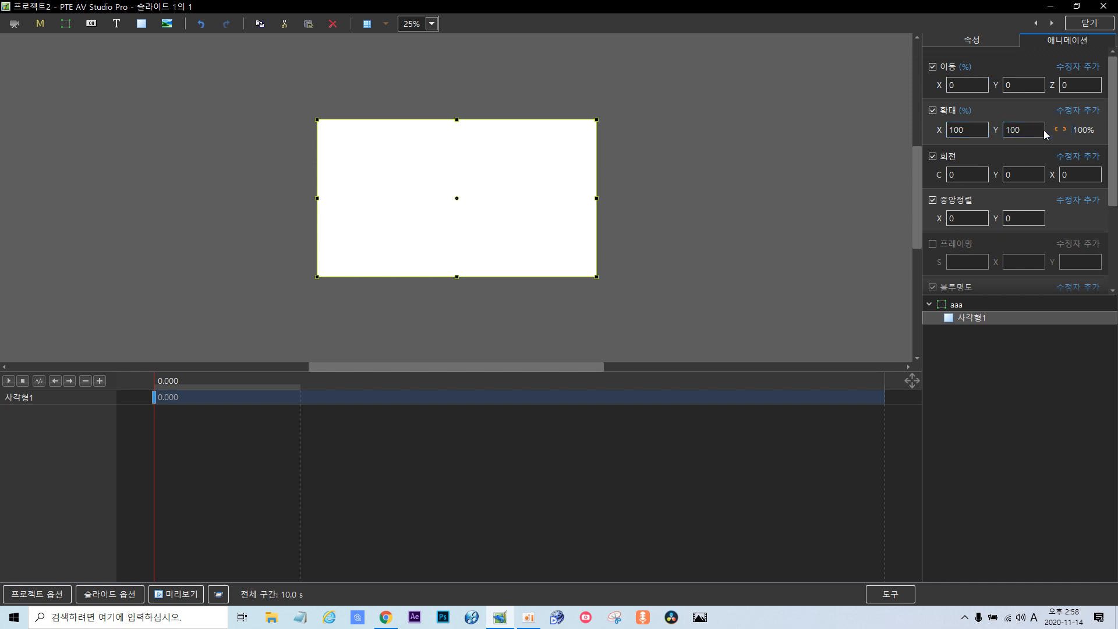
{"action": "left_click", "coordinate": [967, 130]}
{"action": "type", "text": "20"}
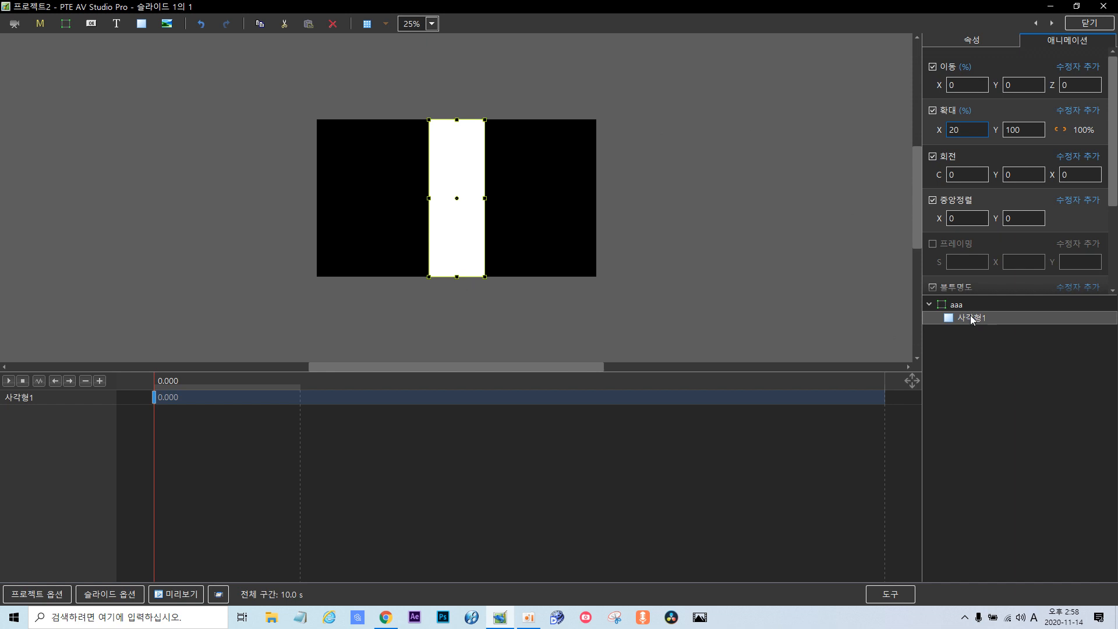
Rename the white rectangle as 1 and copy it.
{"action": "left_click", "coordinate": [989, 38]}
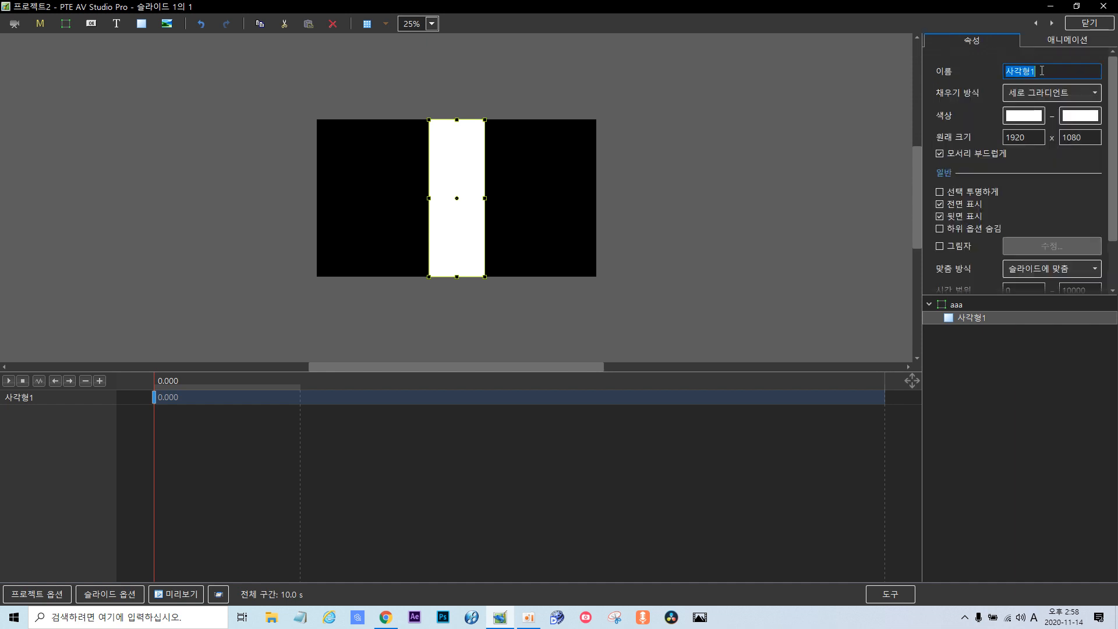
{"action": "type", "text": "1"}
{"action": "right_click", "coordinate": [960, 321]}
{"action": "left_click", "coordinate": [996, 402]}
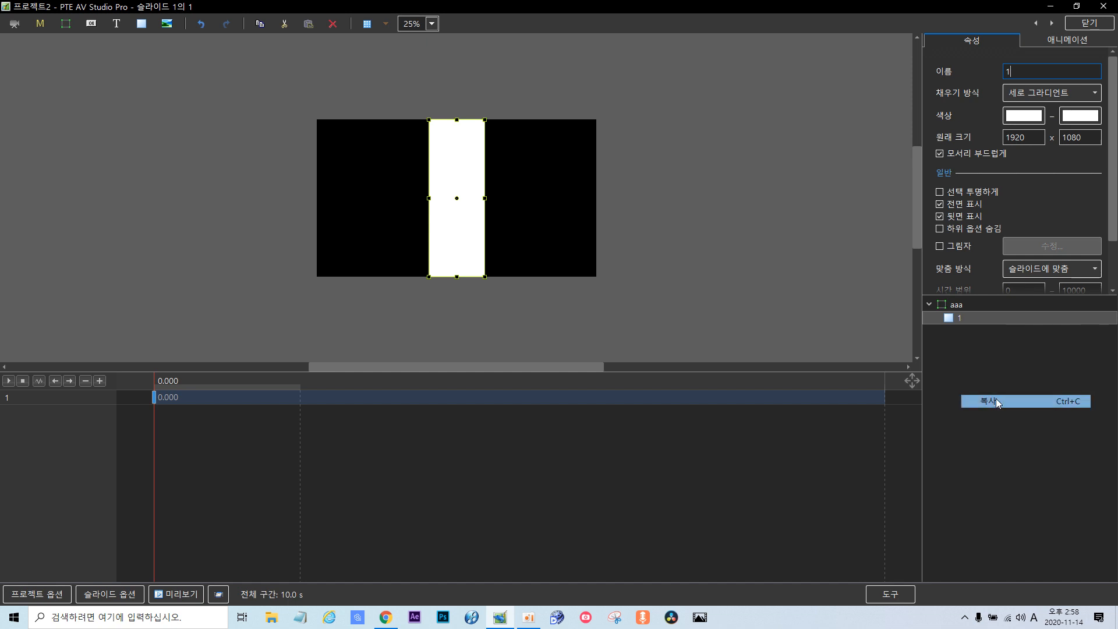
Paste four copies of the white rectangle into frame aaa.
{"action": "left_click", "coordinate": [955, 306]}
{"action": "right_click", "coordinate": [957, 306]}
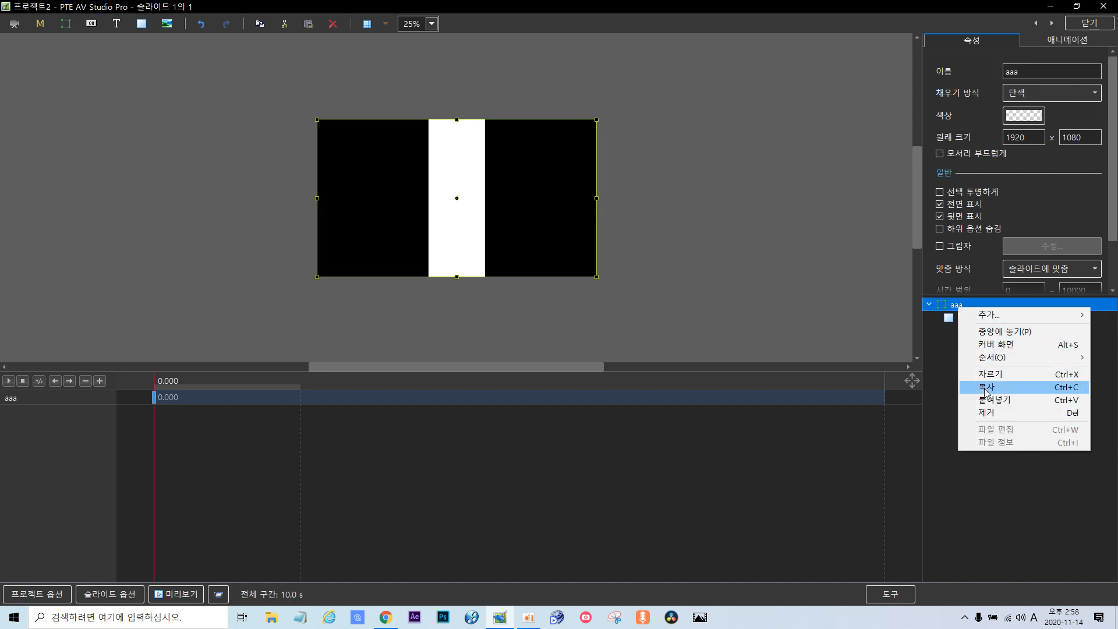
{"action": "left_click", "coordinate": [994, 402]}
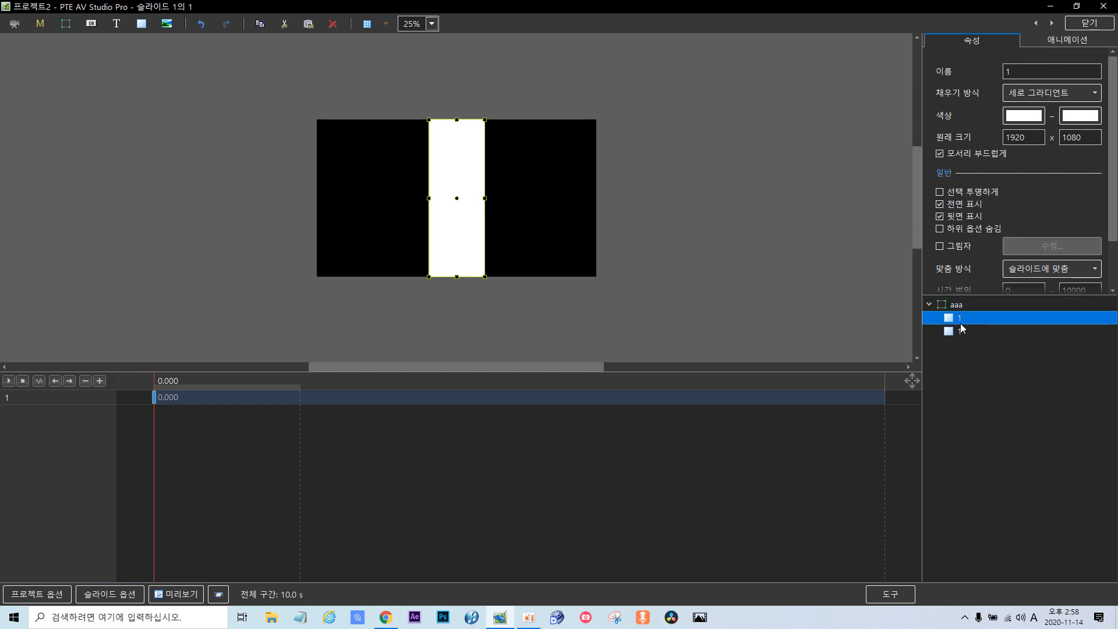
{"action": "left_click", "coordinate": [953, 305]}
{"action": "right_click", "coordinate": [956, 304]}
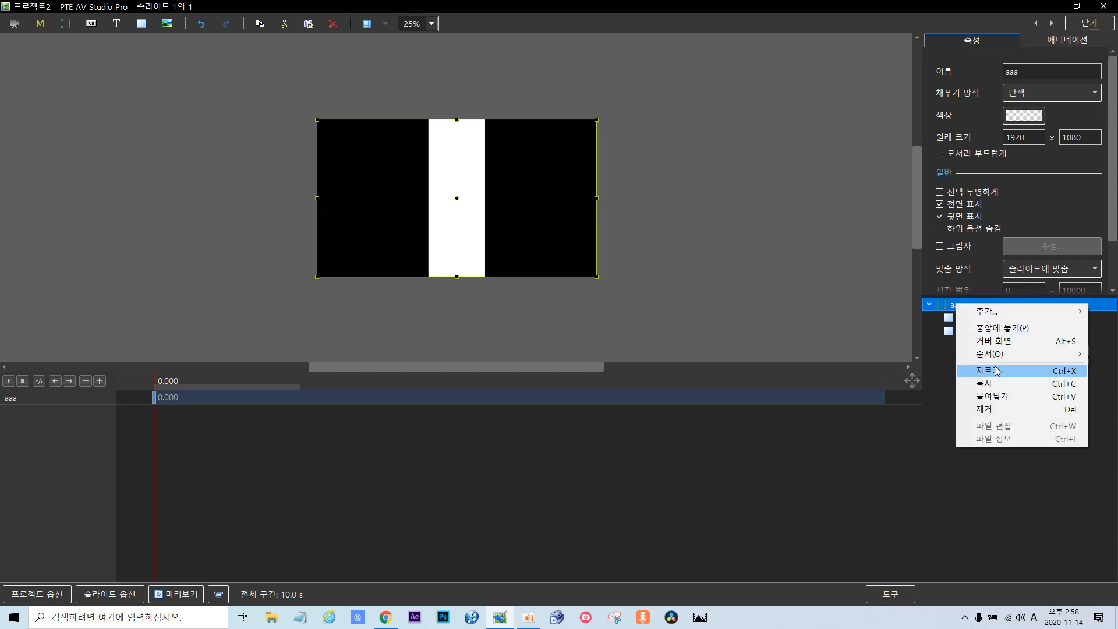
{"action": "left_click", "coordinate": [994, 396]}
{"action": "left_click", "coordinate": [960, 308]}
{"action": "right_click", "coordinate": [959, 309]}
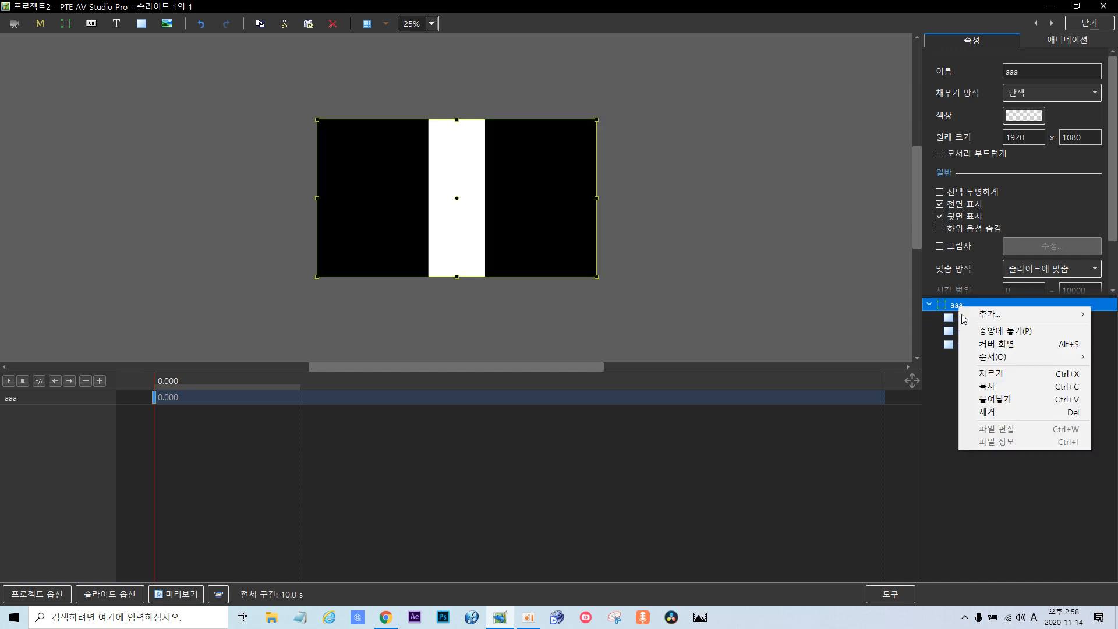
{"action": "left_click", "coordinate": [997, 396]}
{"action": "left_click", "coordinate": [959, 306]}
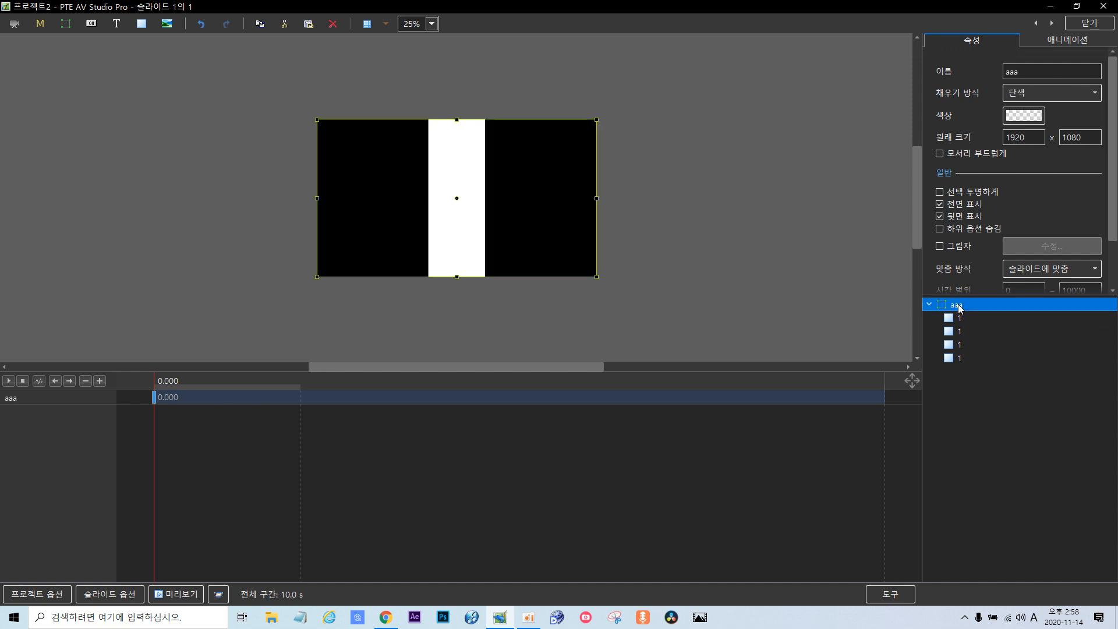
{"action": "right_click", "coordinate": [959, 306]}
{"action": "left_click", "coordinate": [992, 396]}
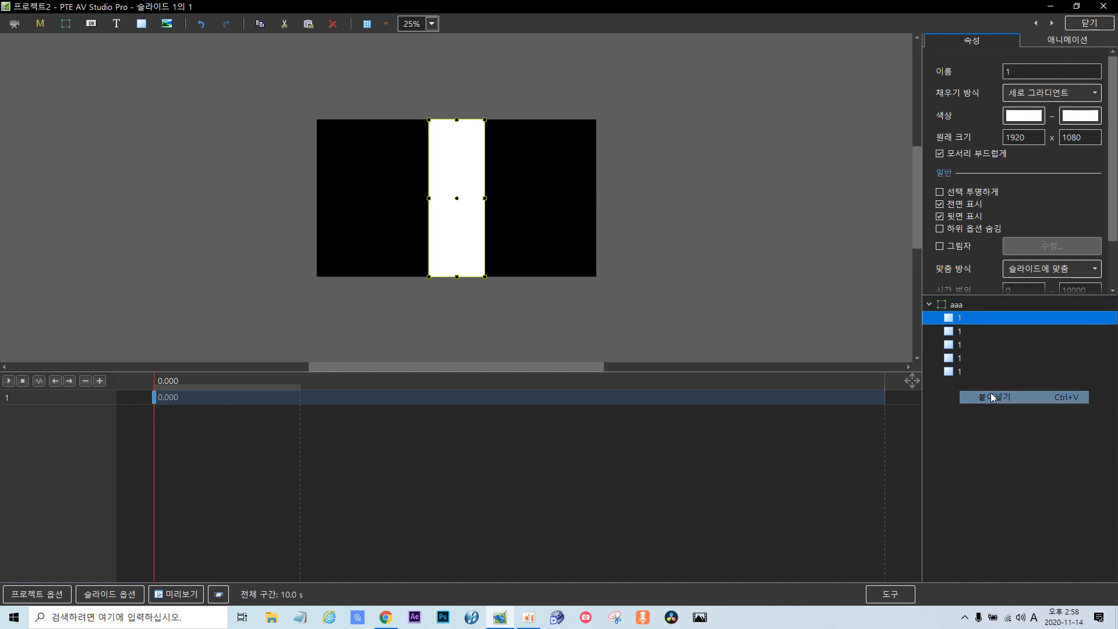
Rename the second and third white rectangles in frame aaa as 2 and 3.
{"action": "left_click", "coordinate": [959, 332]}
{"action": "left_click", "coordinate": [1025, 71]}
{"action": "key", "text": "BackSpace"}
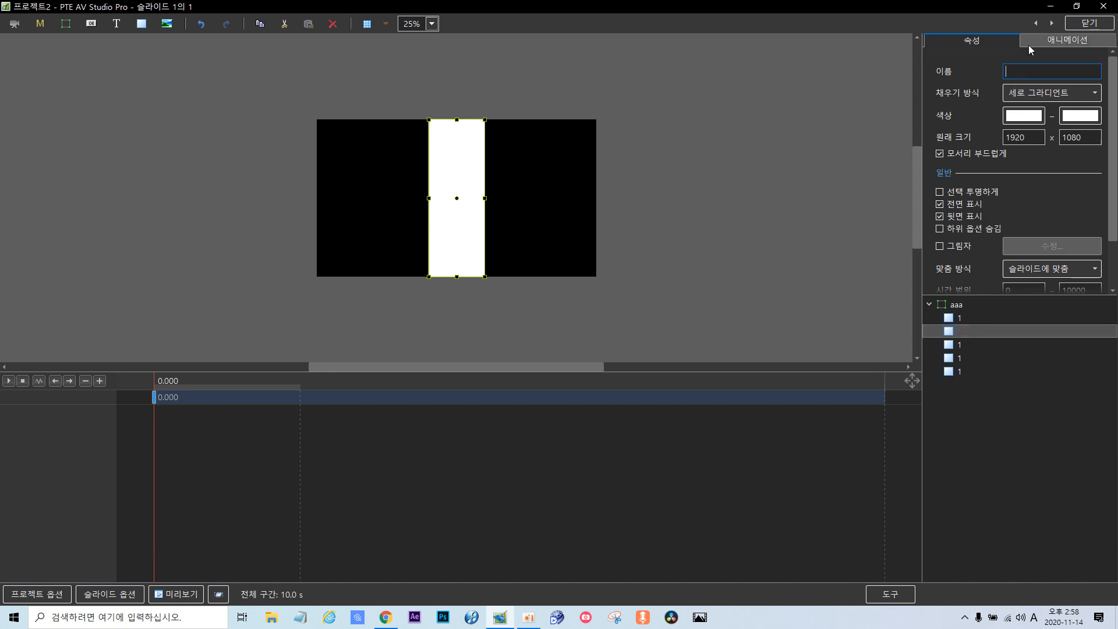
{"action": "type", "text": "2"}
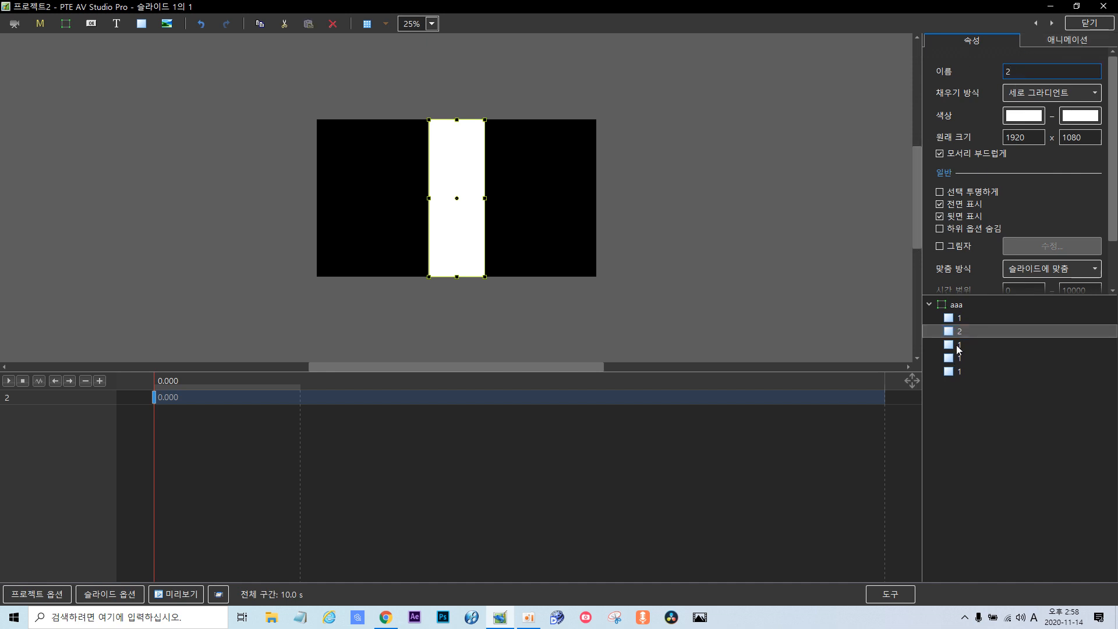
{"action": "left_click", "coordinate": [960, 345]}
{"action": "left_click", "coordinate": [1016, 71]}
{"action": "key", "text": "BackSpace"}
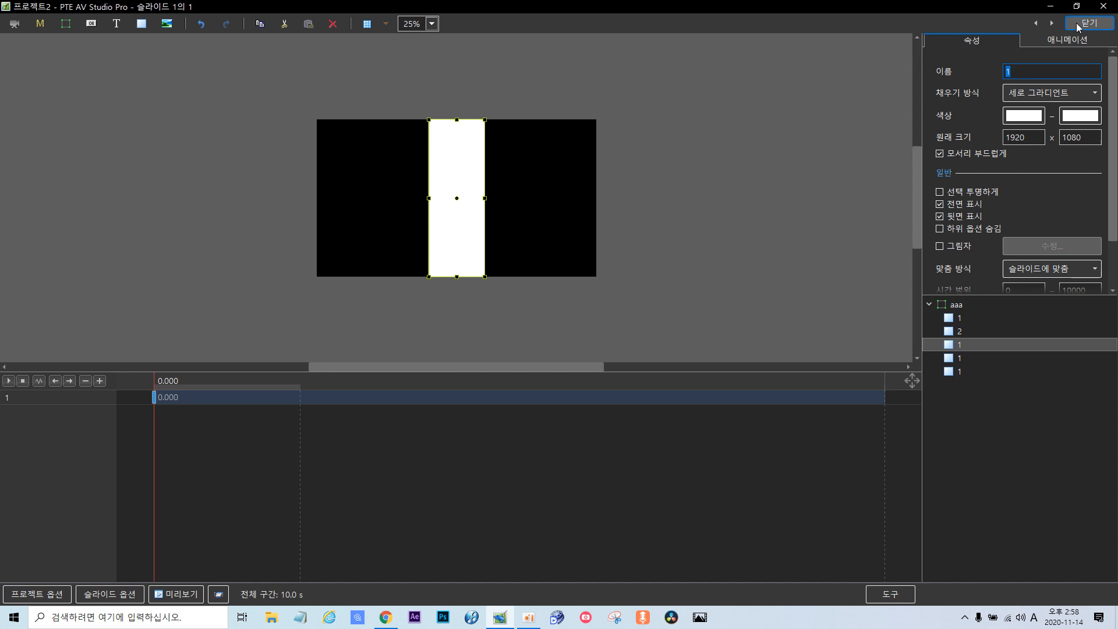
{"action": "type", "text": "3"}
Rename the fourth and fifth white rectangles in frame aaa as 4 and 5.
{"action": "left_click", "coordinate": [958, 359]}
{"action": "key", "text": "Tab"}
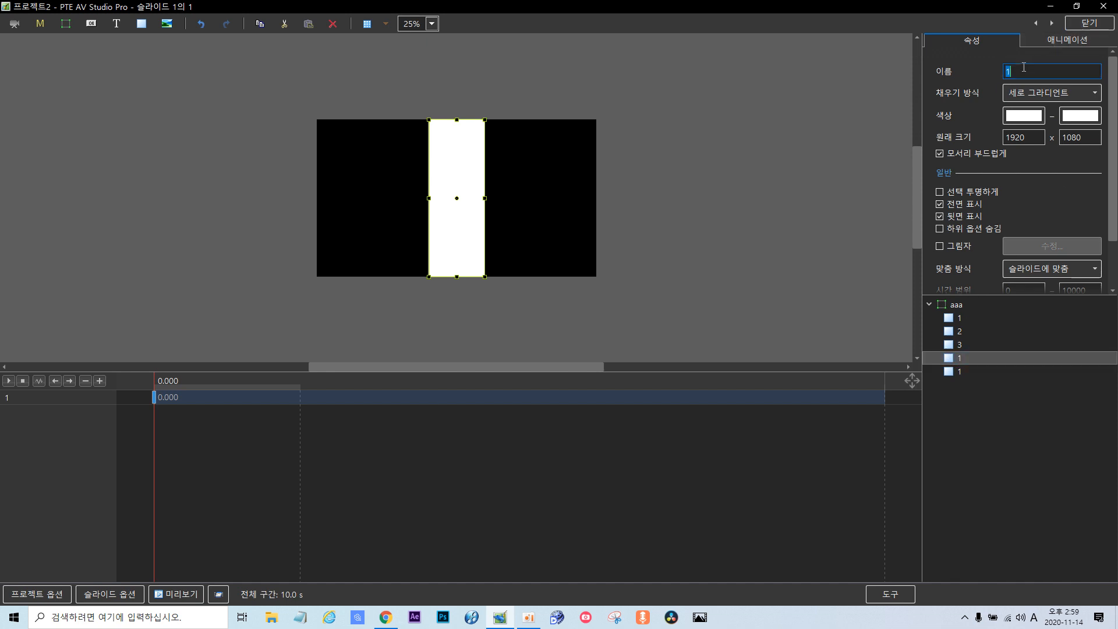
{"action": "key", "text": "BackSpace"}
{"action": "type", "text": "4"}
{"action": "left_click", "coordinate": [960, 372]}
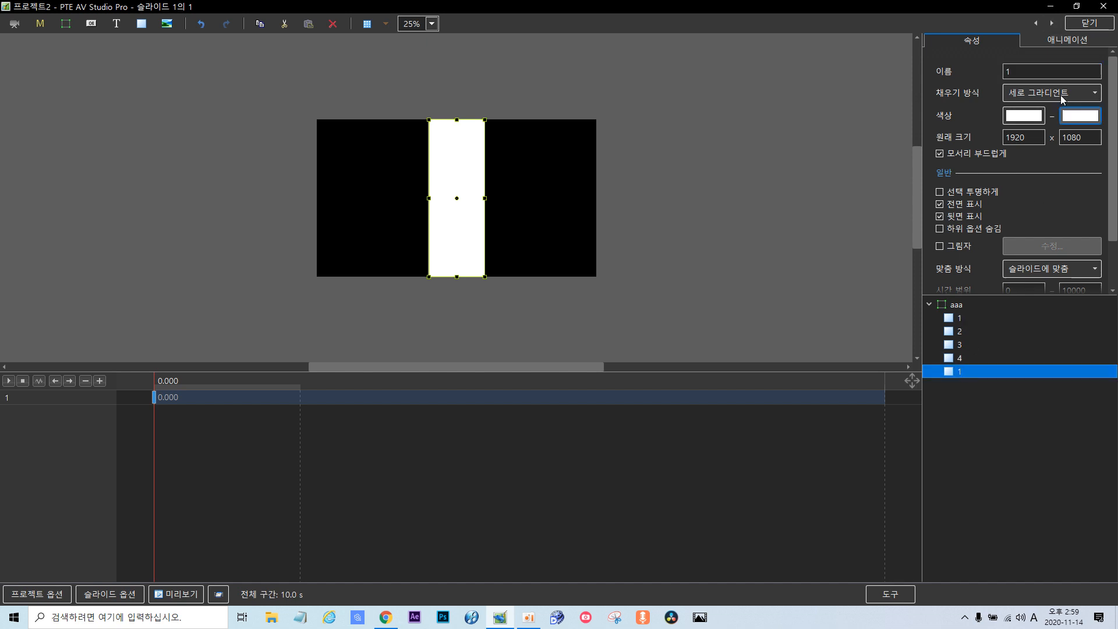
{"action": "left_click", "coordinate": [1014, 71]}
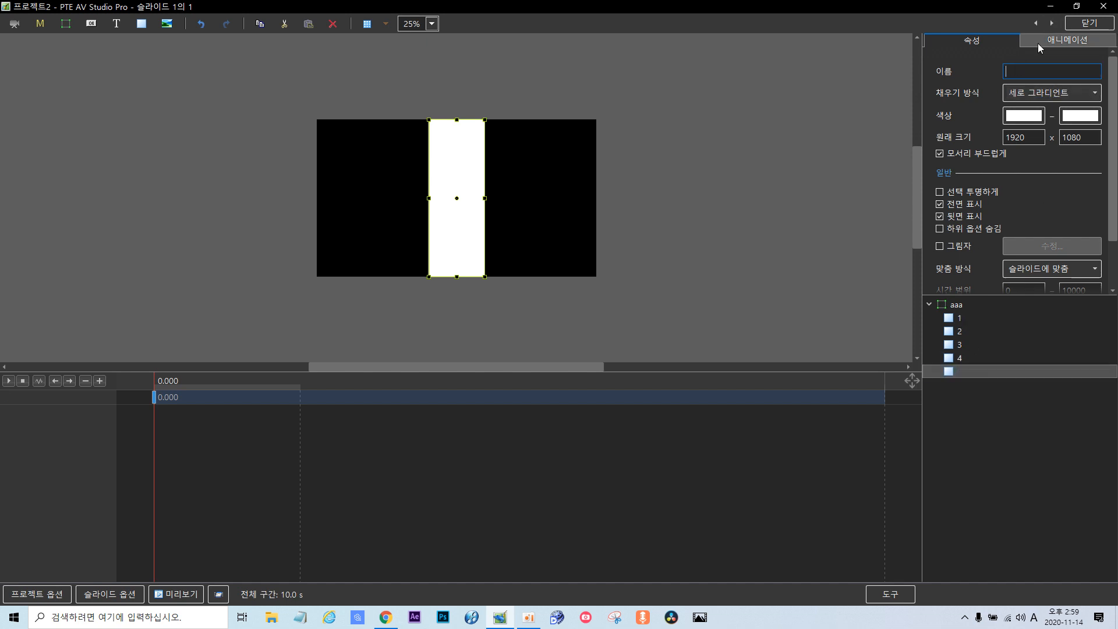
{"action": "type", "text": "5"}
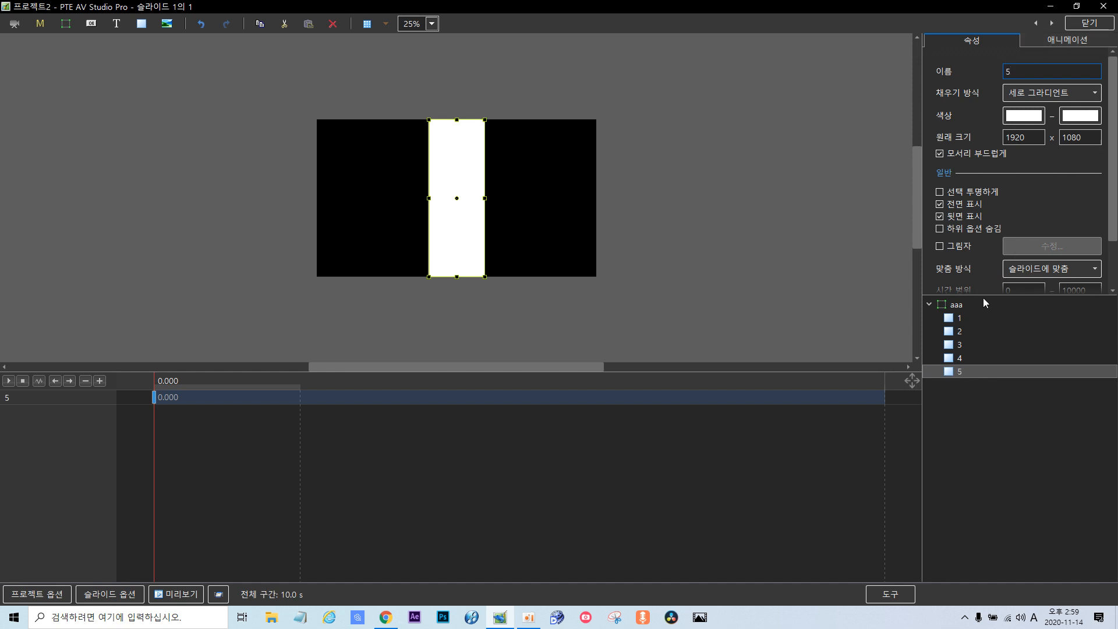
{"action": "left_click", "coordinate": [960, 318]}
{"action": "left_click", "coordinate": [960, 330]}
{"action": "left_click", "coordinate": [960, 344]}
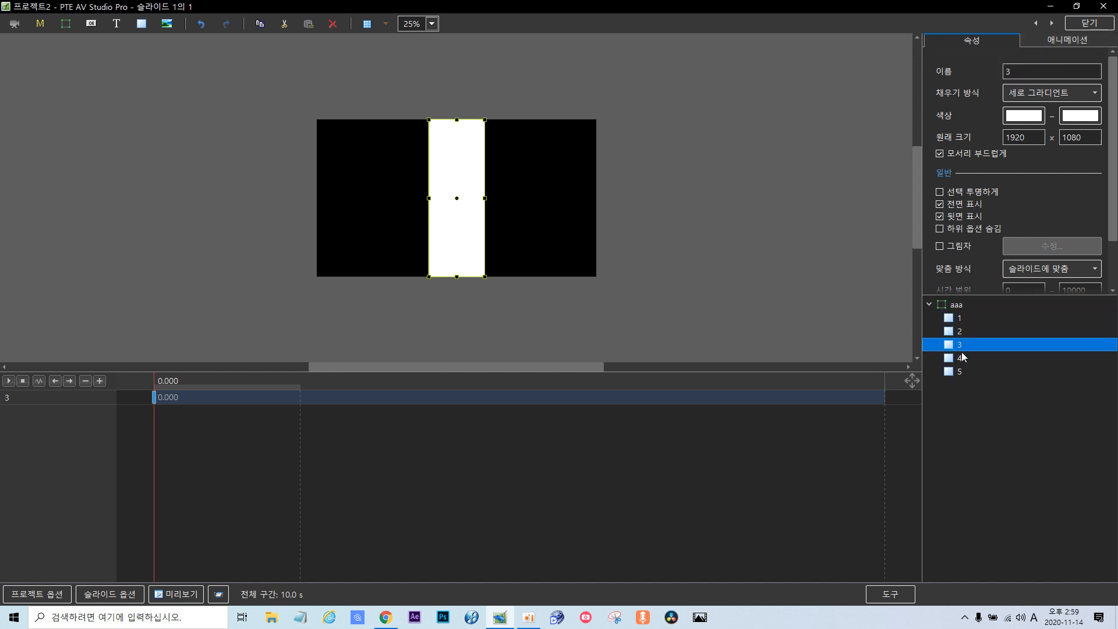
{"action": "left_click", "coordinate": [962, 358]}
{"action": "left_click", "coordinate": [962, 372]}
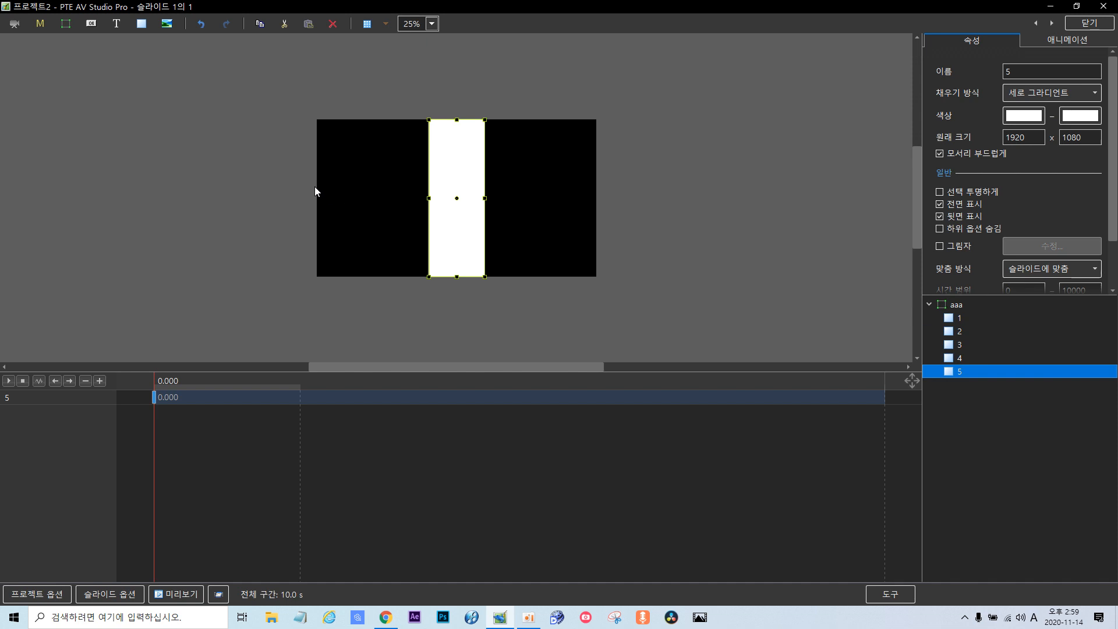
Set the X position of rectangle 1 to -80% and that of rectangle 2 to -40%.
{"action": "left_click", "coordinate": [1052, 41]}
{"action": "left_click", "coordinate": [961, 318]}
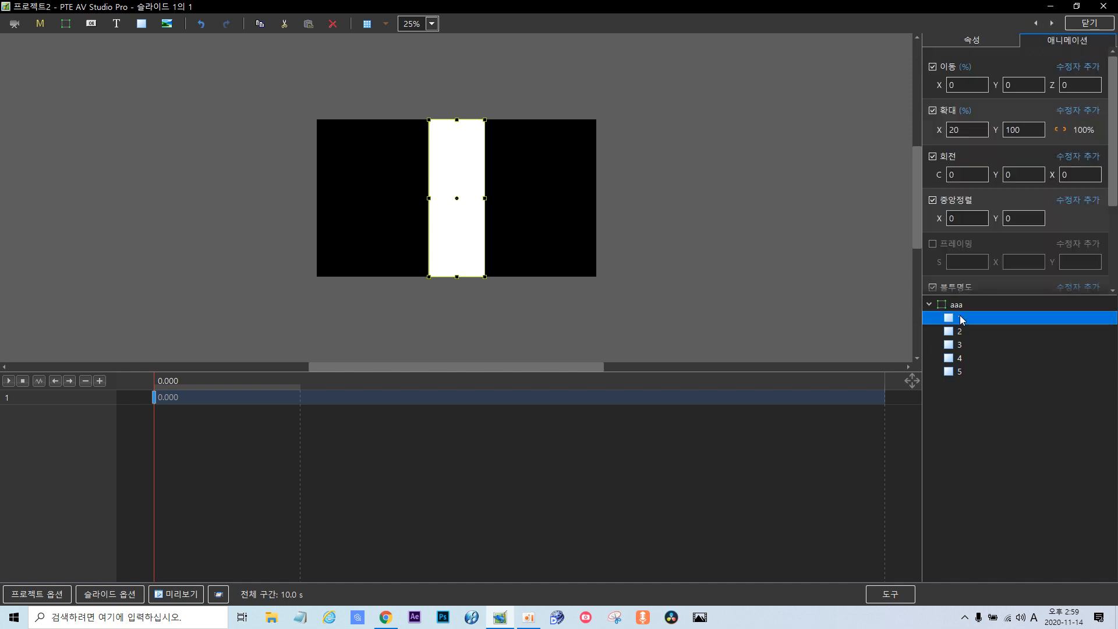
{"action": "double_click", "coordinate": [959, 87]}
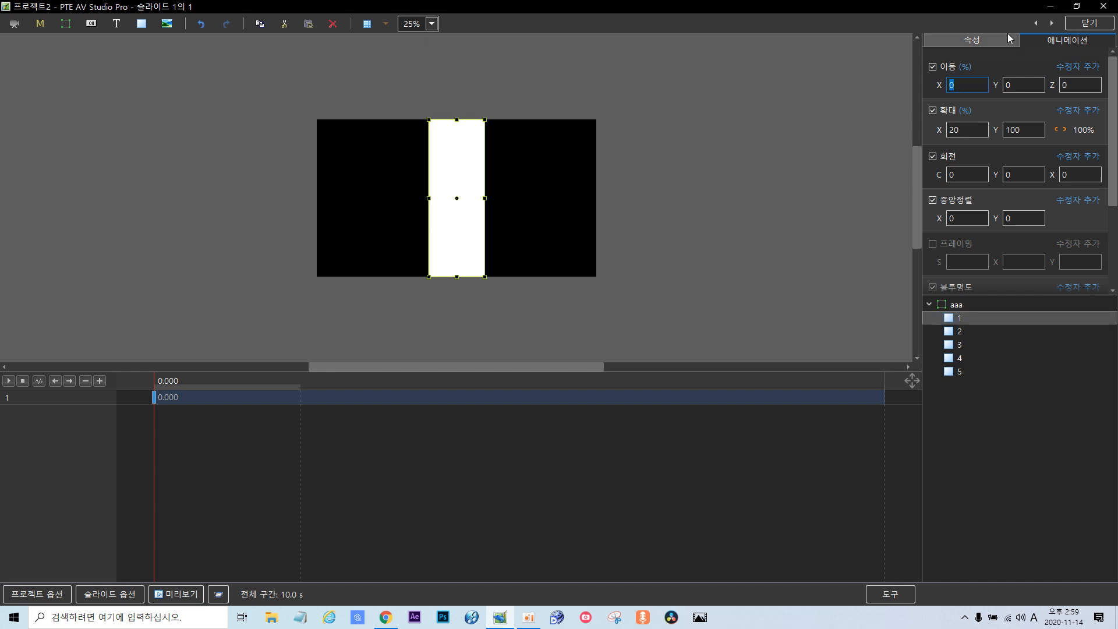
{"action": "type", "text": "-80"}
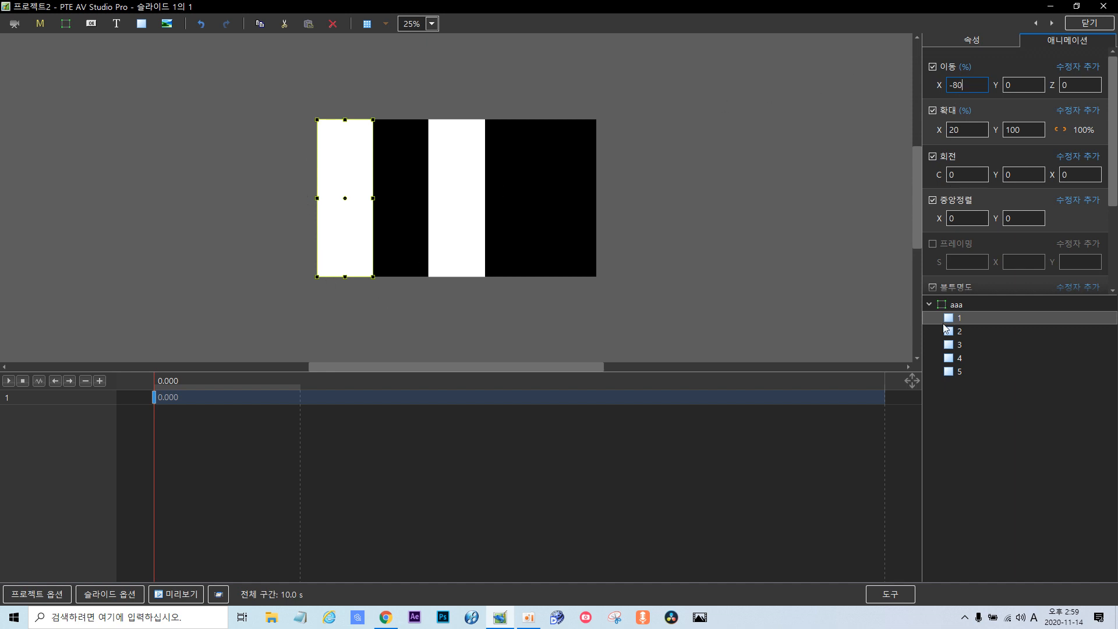
{"action": "left_click", "coordinate": [960, 332]}
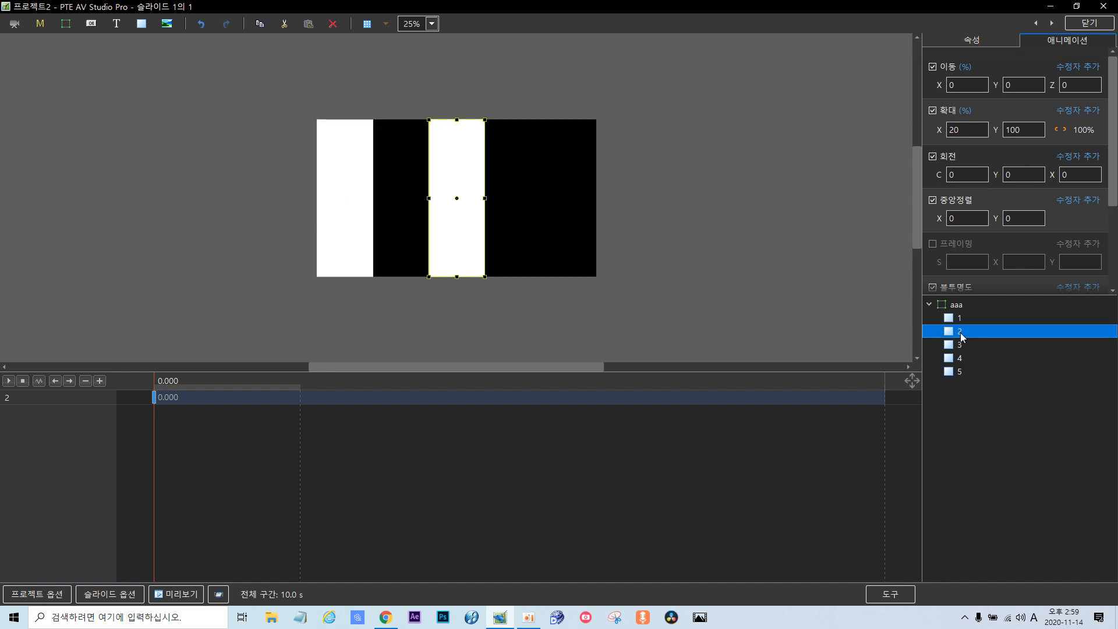
{"action": "double_click", "coordinate": [964, 86]}
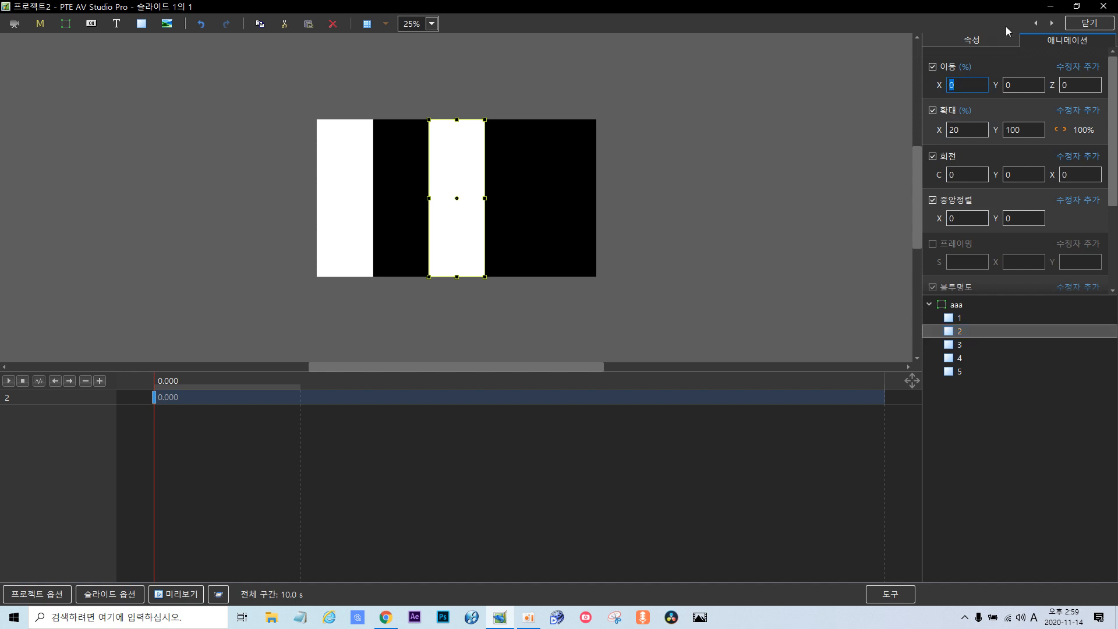
{"action": "type", "text": "-40"}
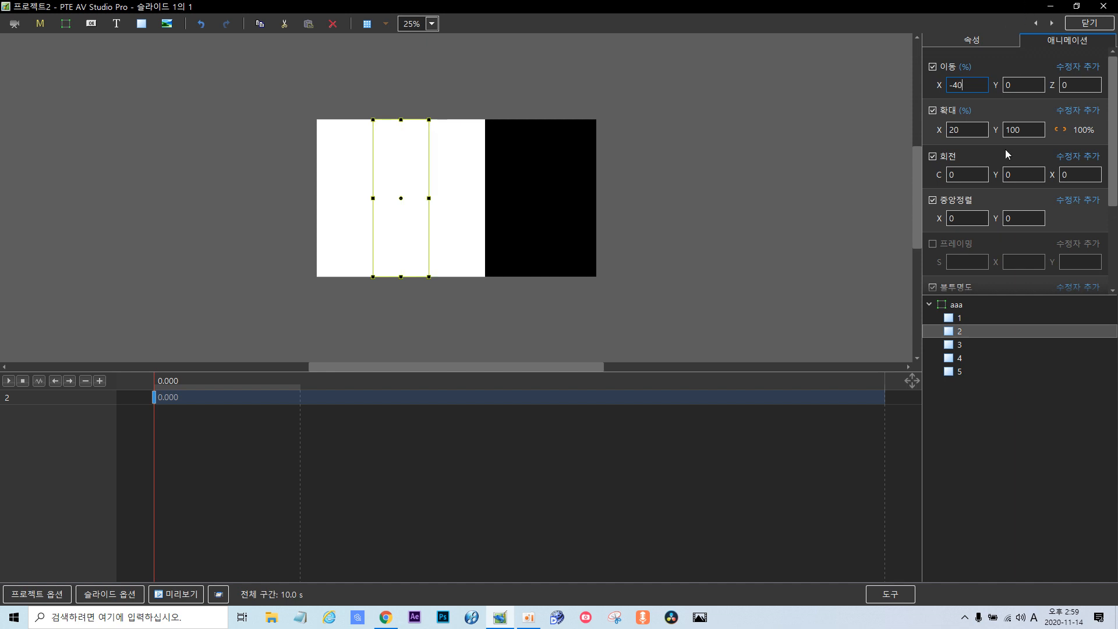
Set the X position of rectangle 4 to 40% and that of rectangle 5 to 80%, leaving rectangle 3 centred.
{"action": "left_click", "coordinate": [960, 344]}
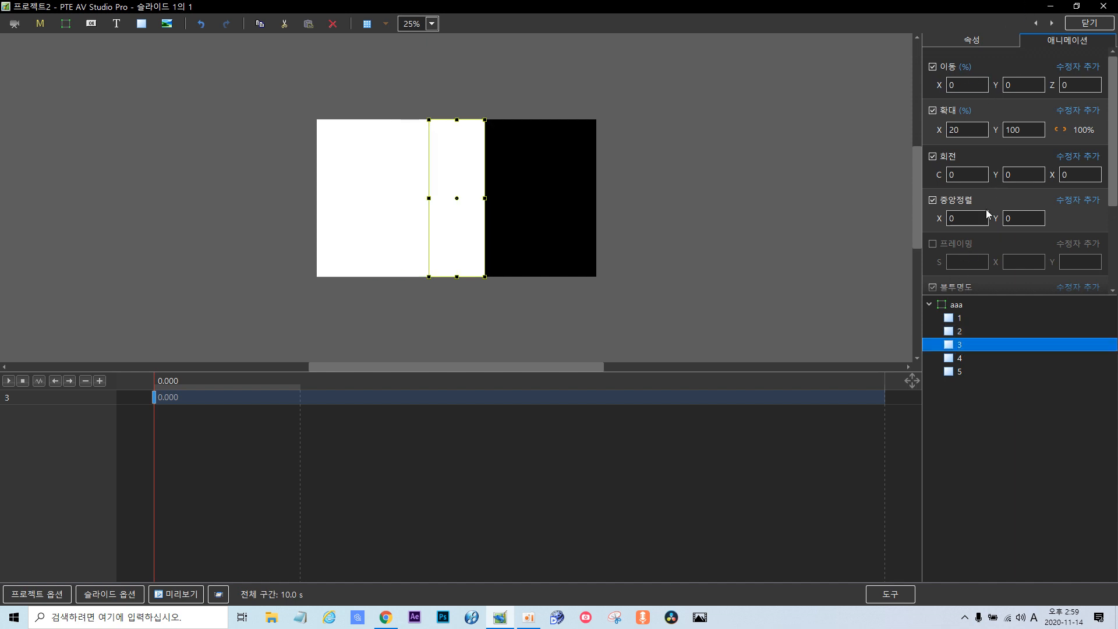
{"action": "left_click", "coordinate": [960, 359]}
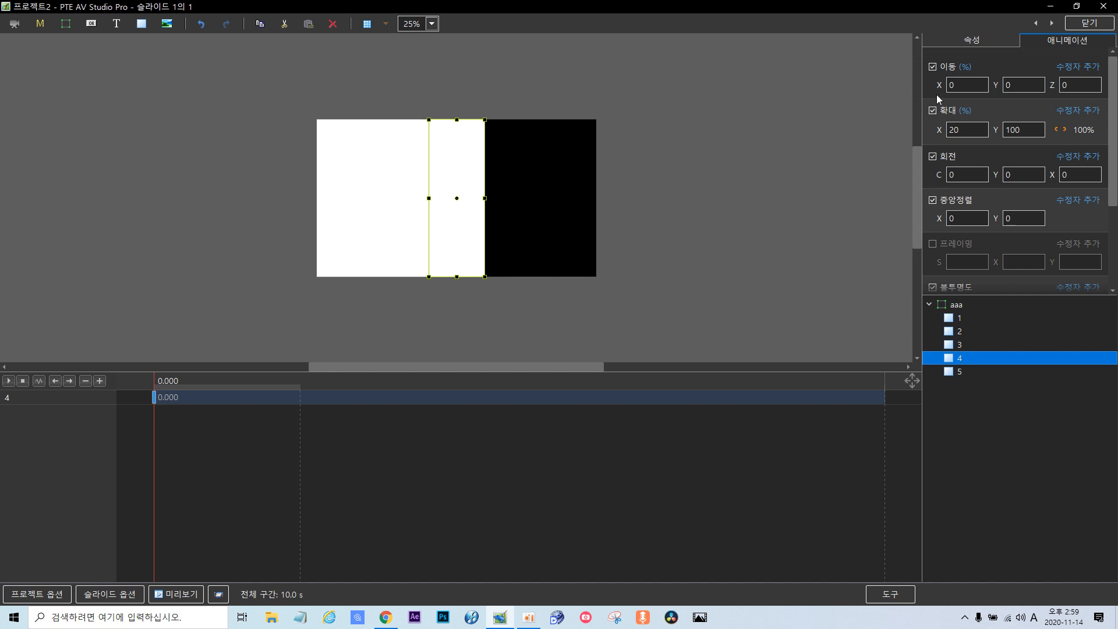
{"action": "left_click", "coordinate": [954, 85]}
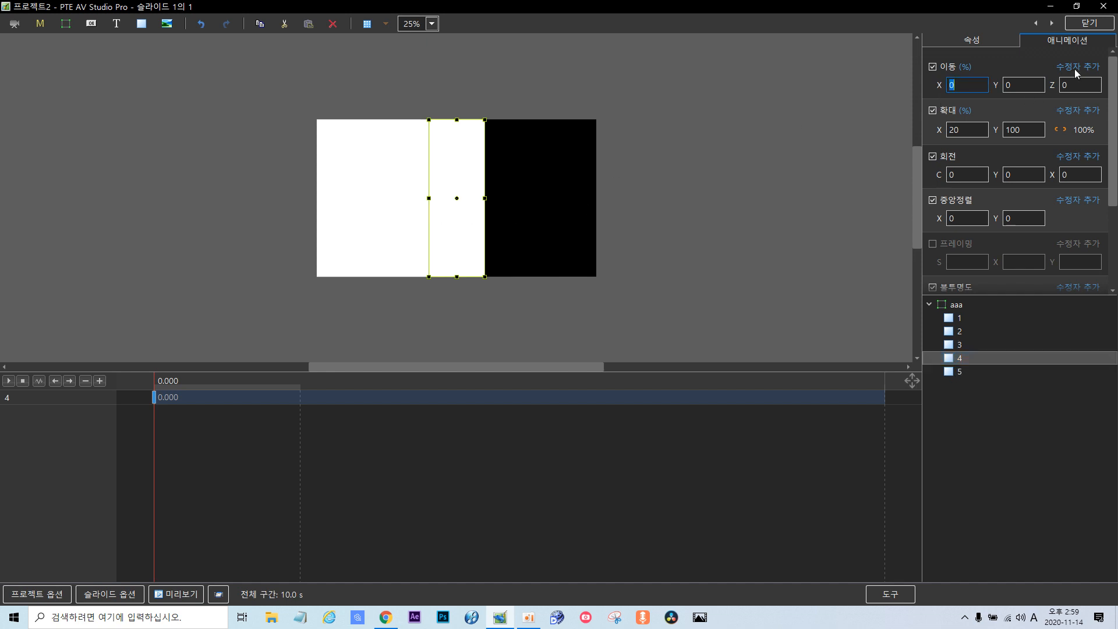
{"action": "type", "text": "4"}
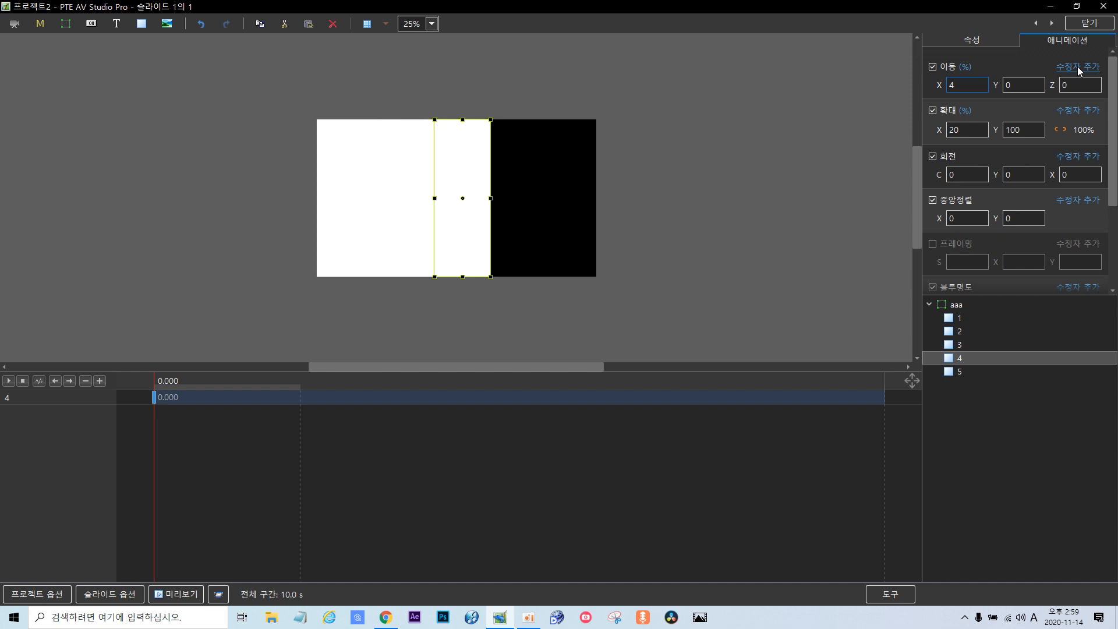
{"action": "type", "text": "0"}
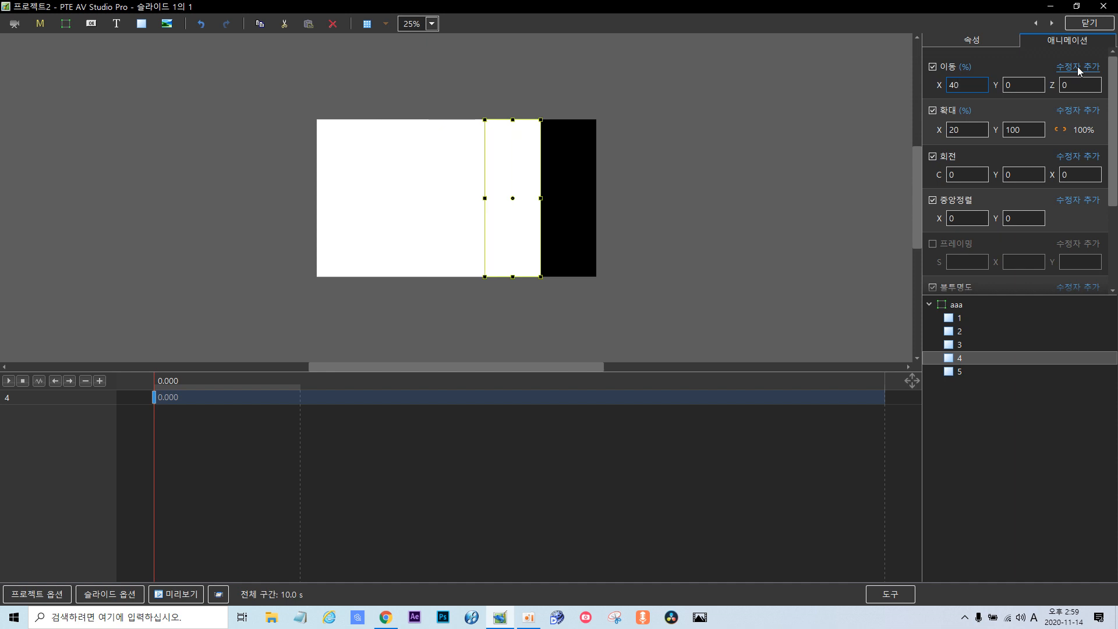
{"action": "left_click", "coordinate": [959, 373]}
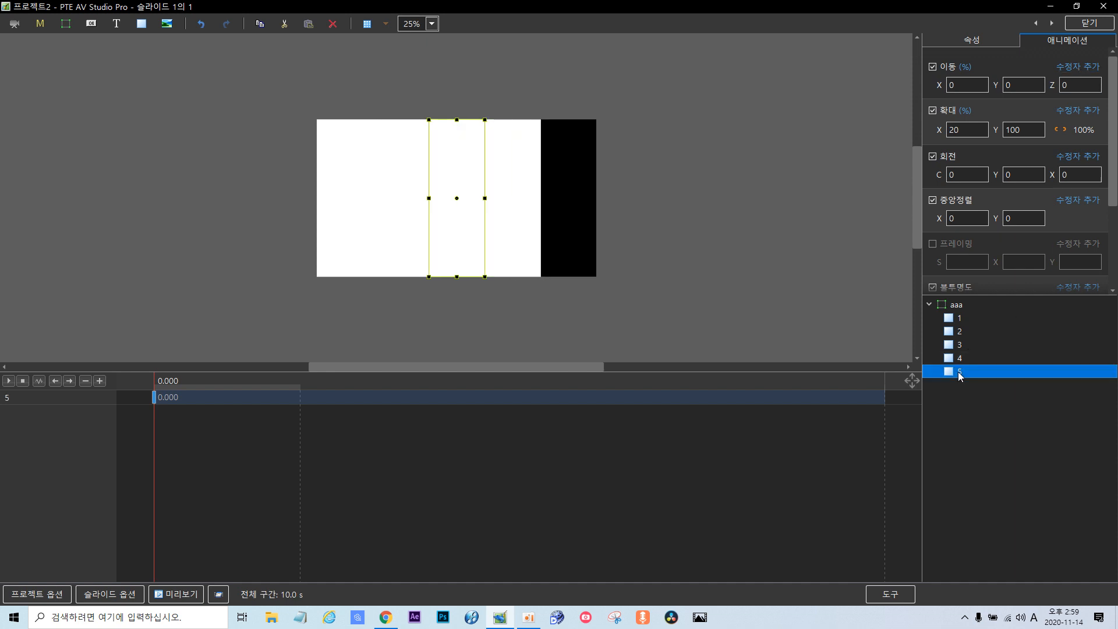
{"action": "double_click", "coordinate": [964, 83]}
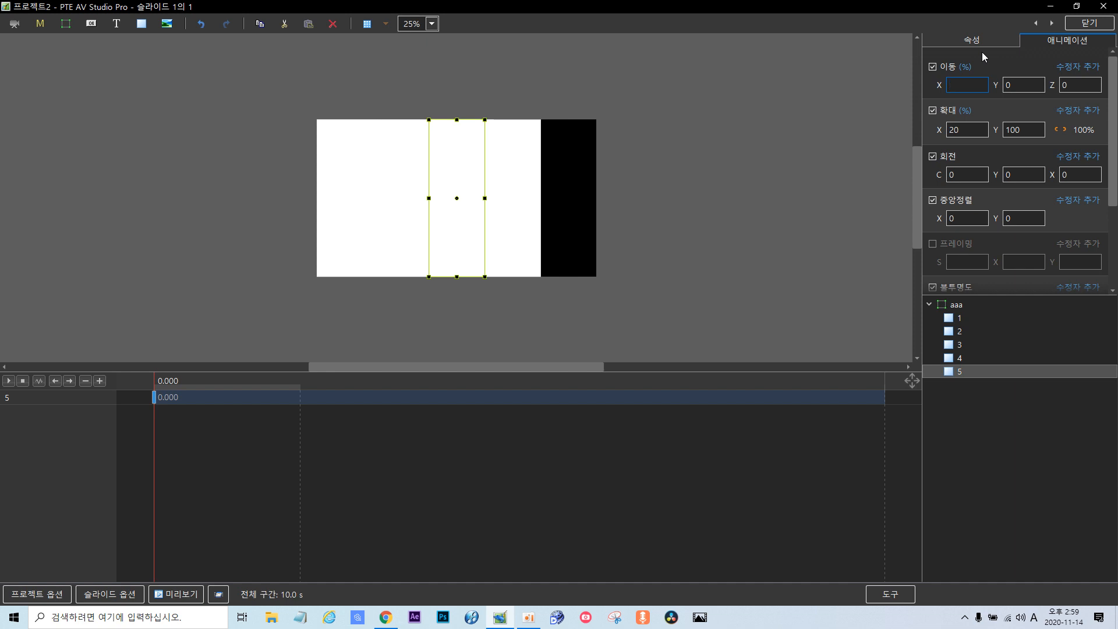
{"action": "type", "text": "80"}
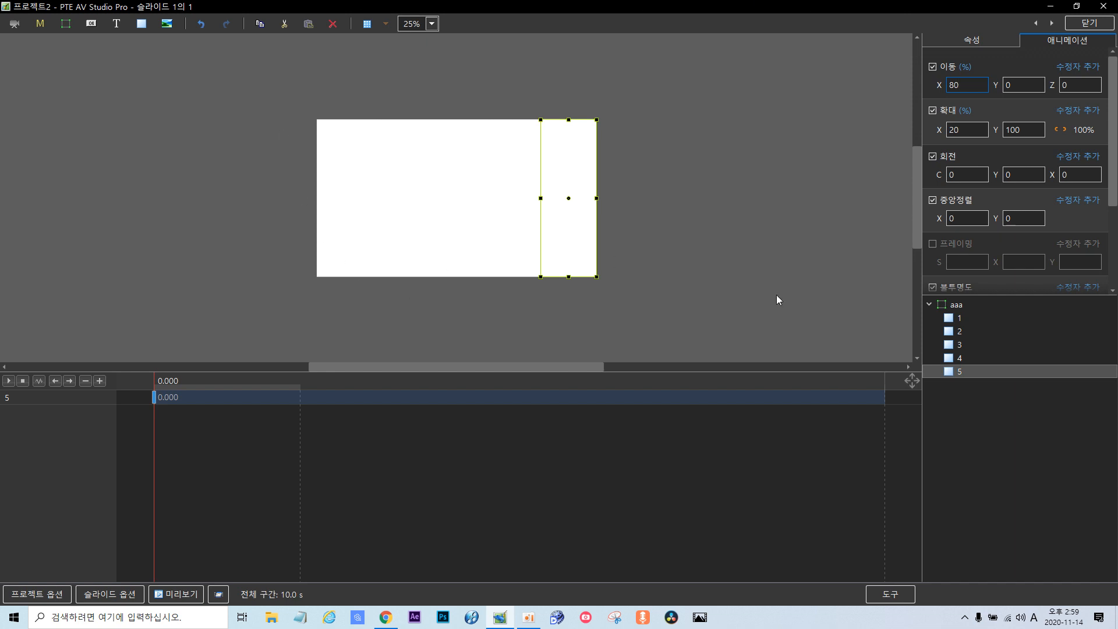
Review the X position and placement of each of the five rectangles in frame aaa.
{"action": "left_click", "coordinate": [936, 343]}
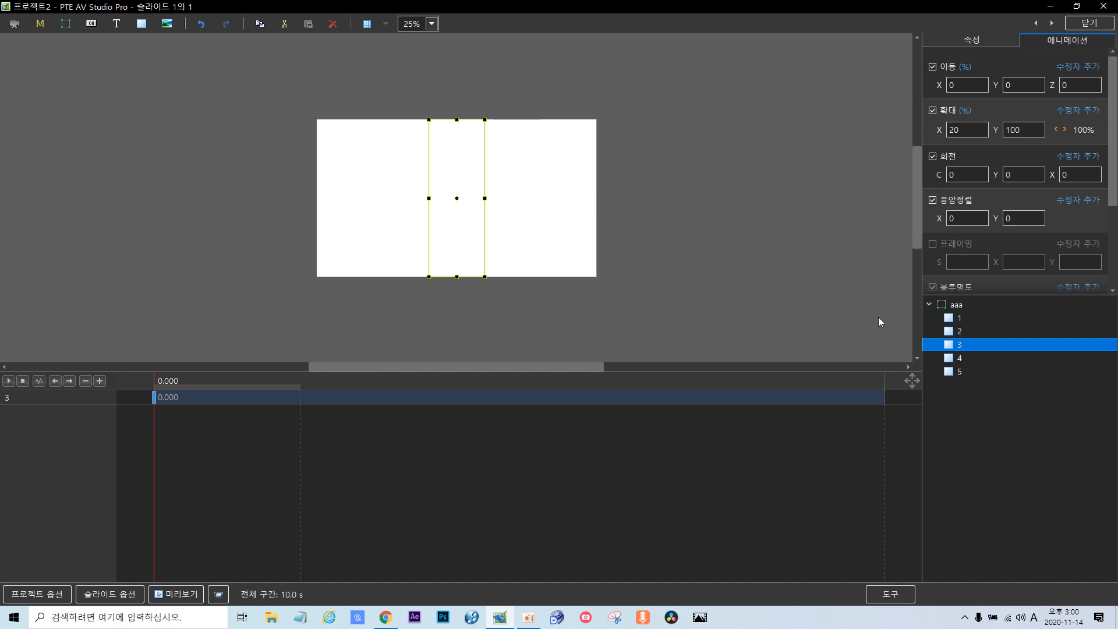
{"action": "left_click", "coordinate": [959, 359]}
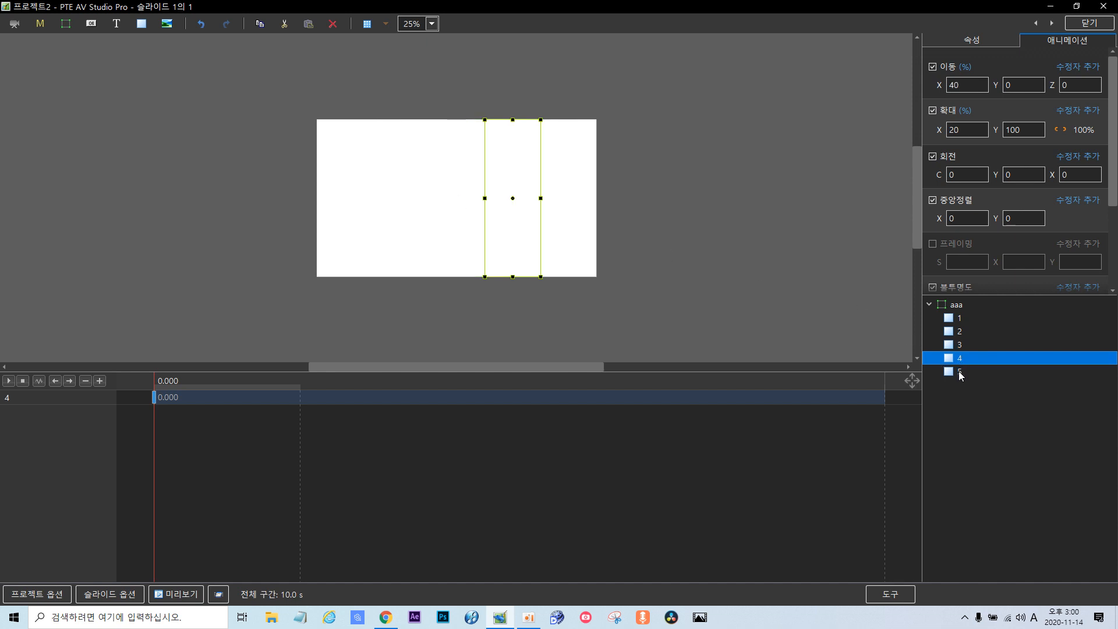
{"action": "left_click", "coordinate": [959, 372]}
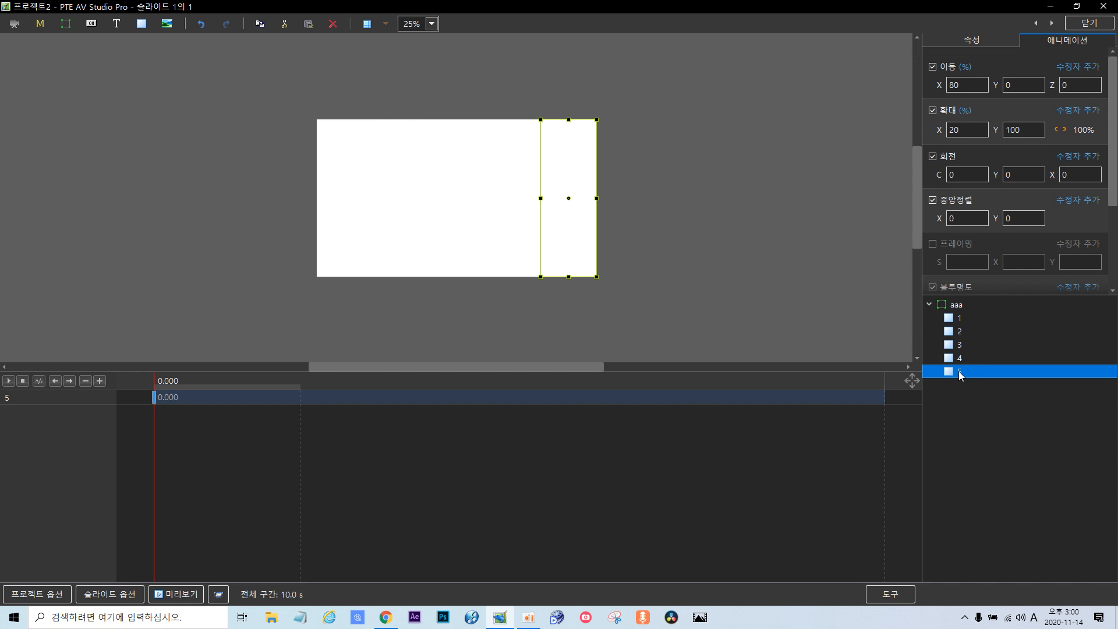
{"action": "left_click", "coordinate": [961, 337]}
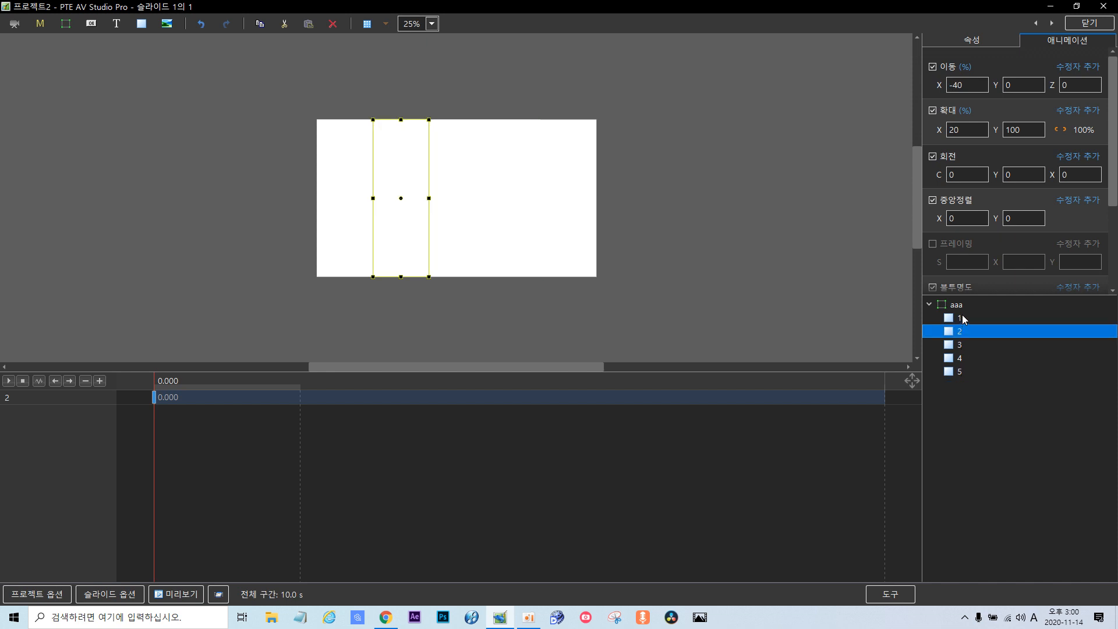
{"action": "left_click", "coordinate": [963, 317]}
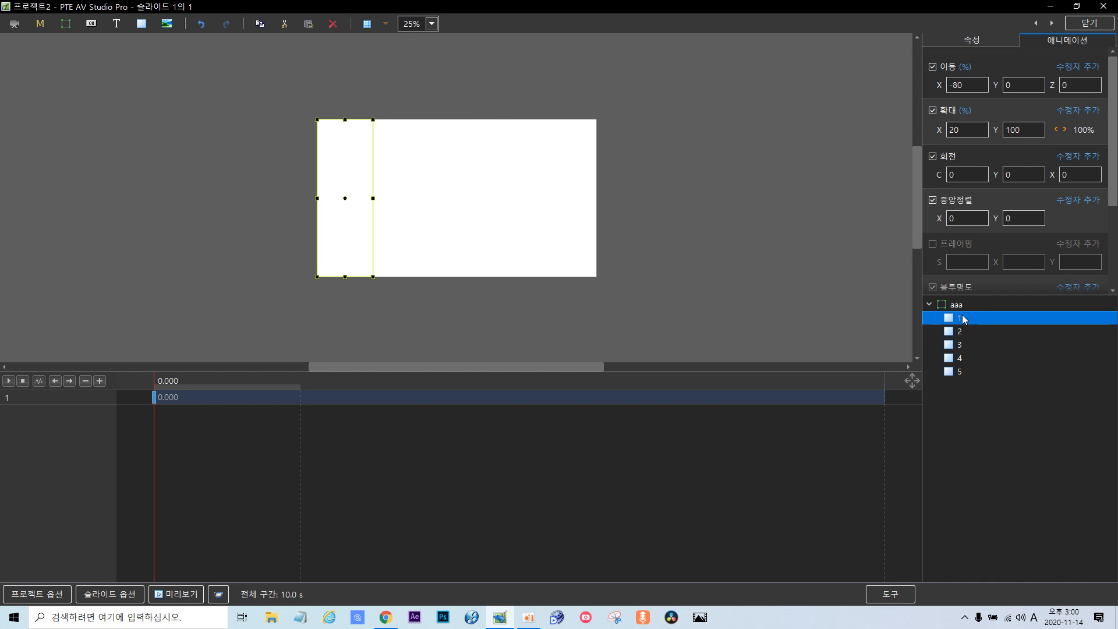
{"action": "left_click", "coordinate": [964, 373]}
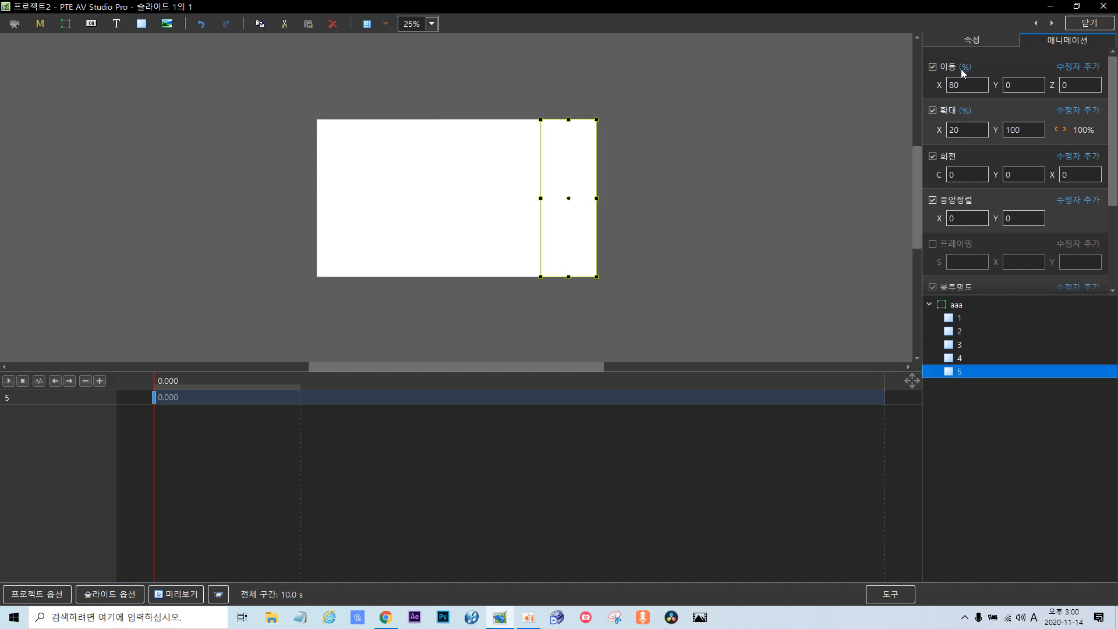
{"action": "left_click", "coordinate": [961, 358]}
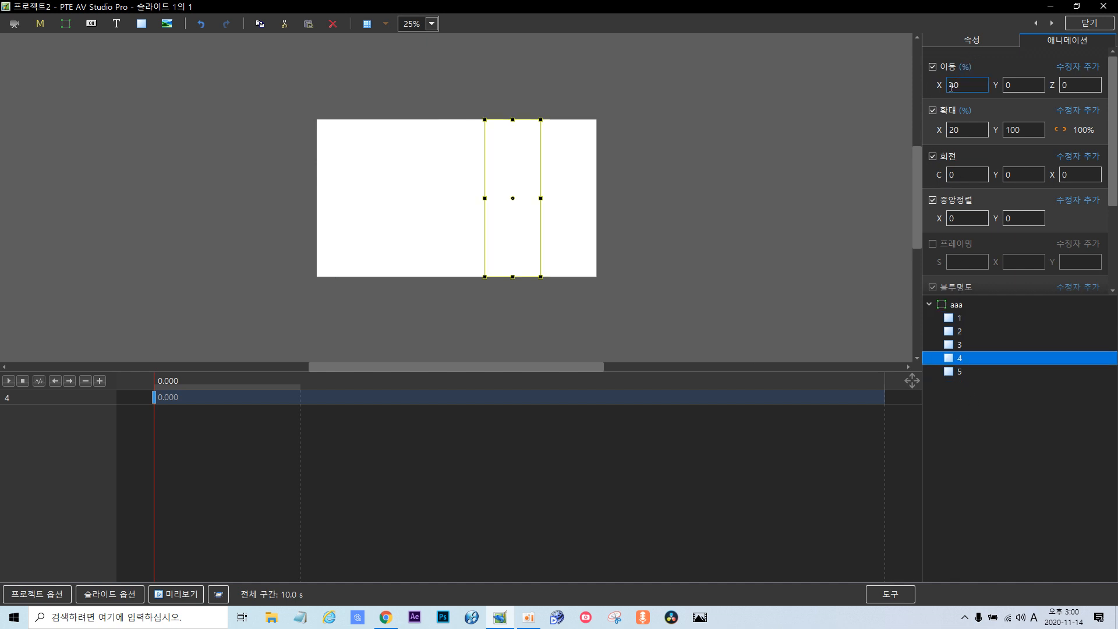
{"action": "left_click", "coordinate": [960, 344]}
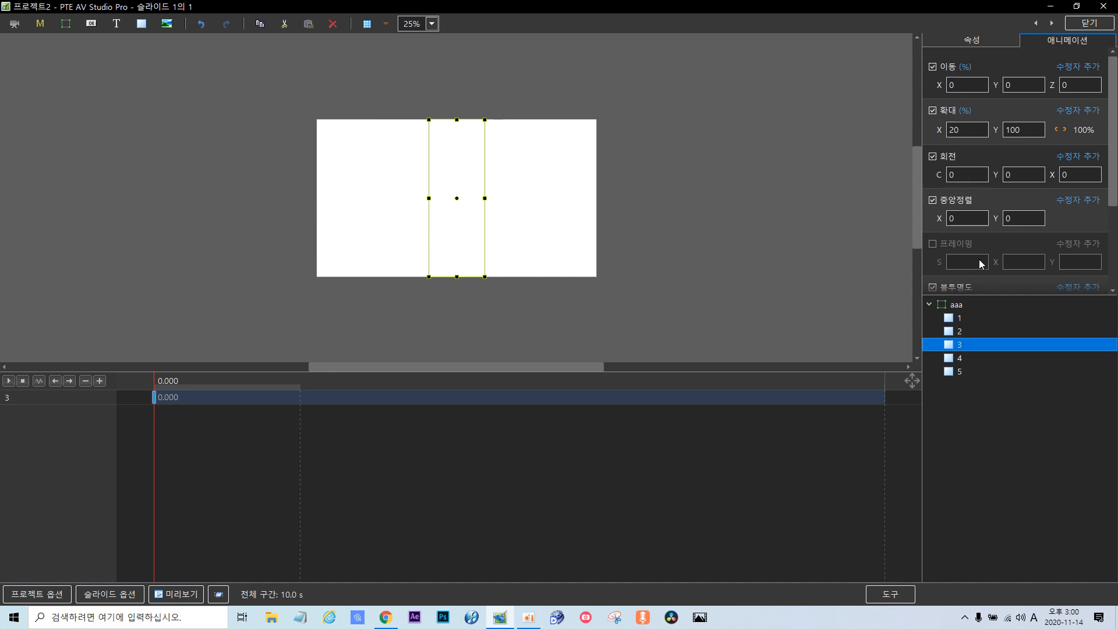
{"action": "left_click", "coordinate": [960, 330]}
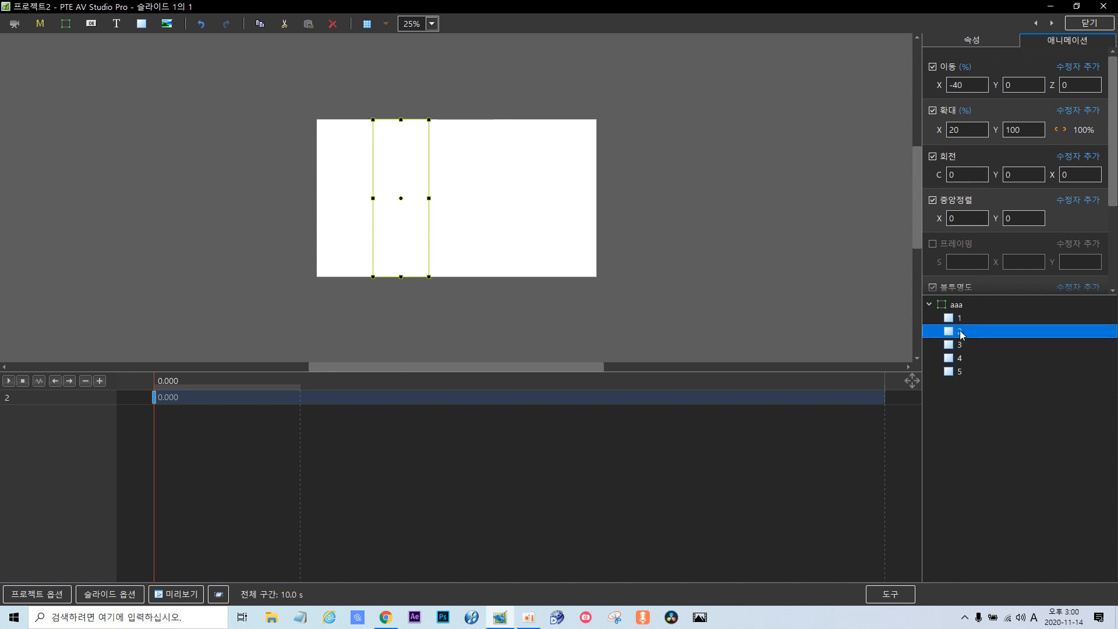
{"action": "left_click", "coordinate": [962, 318]}
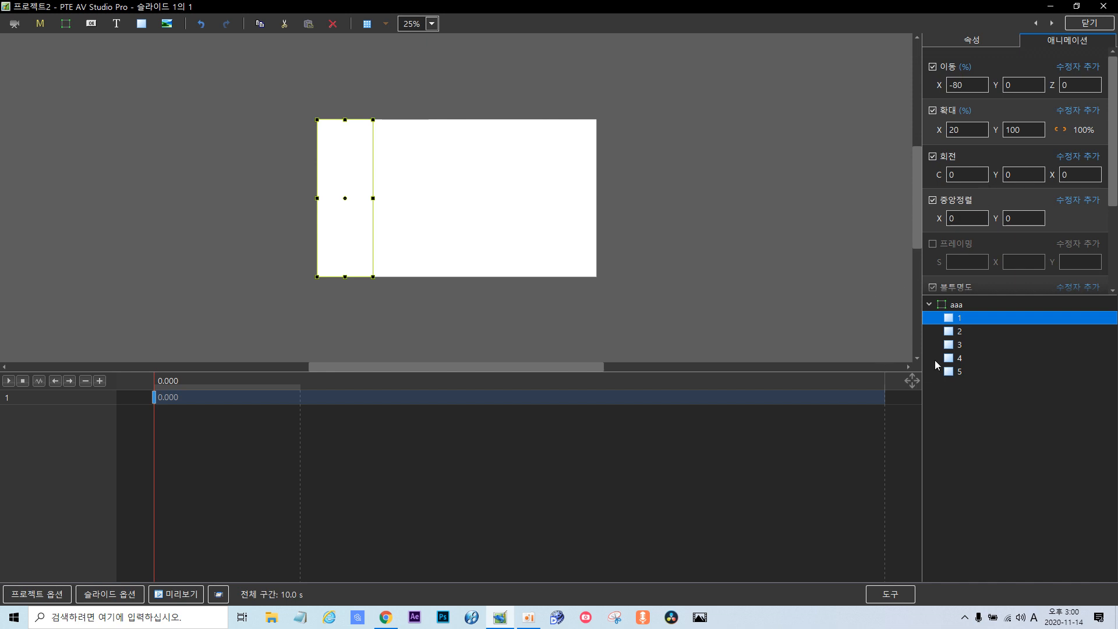
{"action": "left_click", "coordinate": [953, 332]}
{"action": "left_click", "coordinate": [959, 345]}
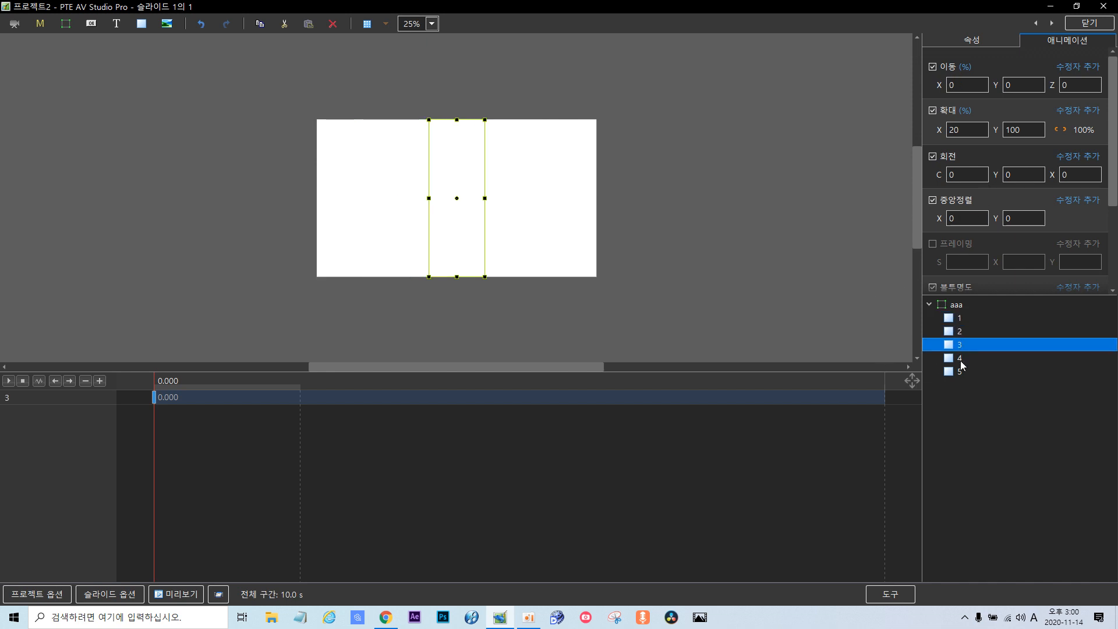
{"action": "left_click", "coordinate": [960, 360]}
{"action": "left_click", "coordinate": [960, 373]}
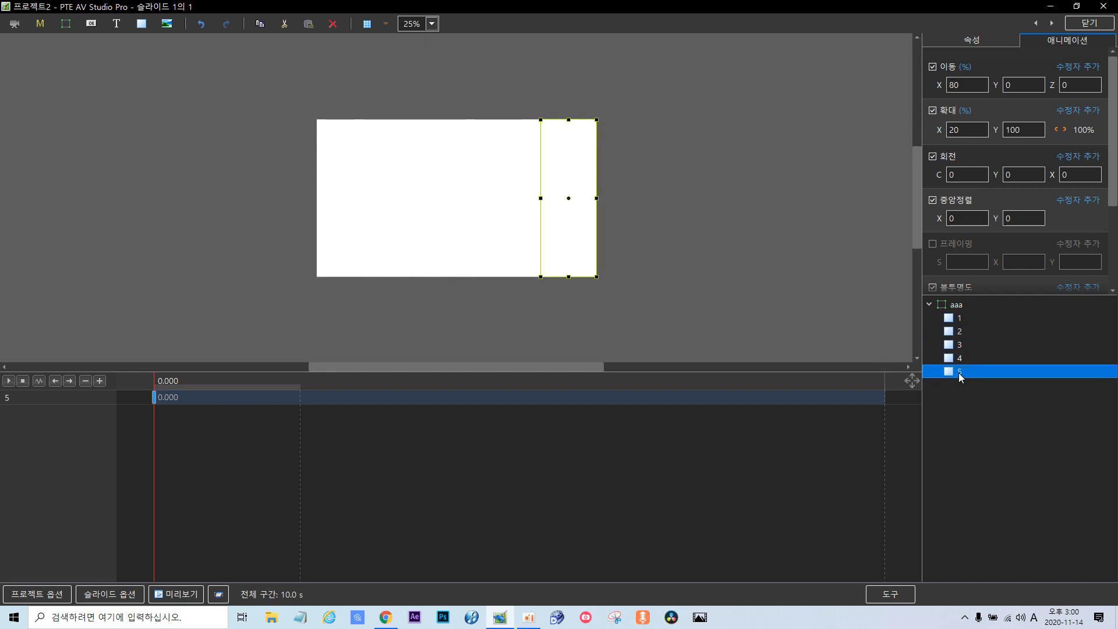
Select rectangles 1 to 5, duplicate rectangle 1's starting keyframe and set the copy's time to 2000 ms.
{"action": "left_click", "coordinate": [960, 319]}
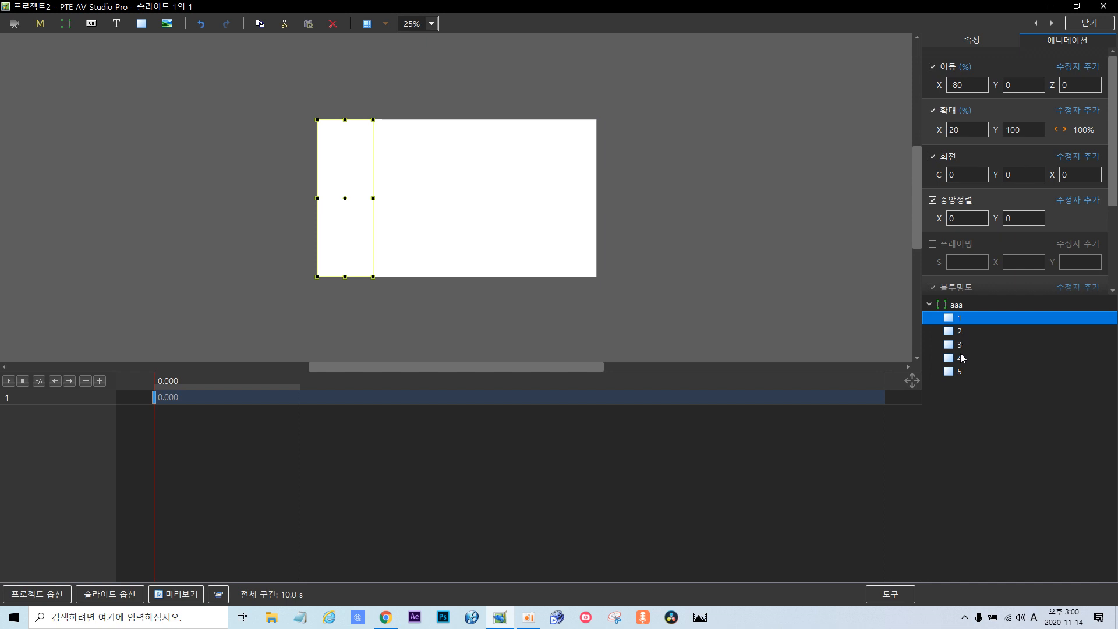
{"action": "left_click", "coordinate": [961, 374], "text": "shift"}
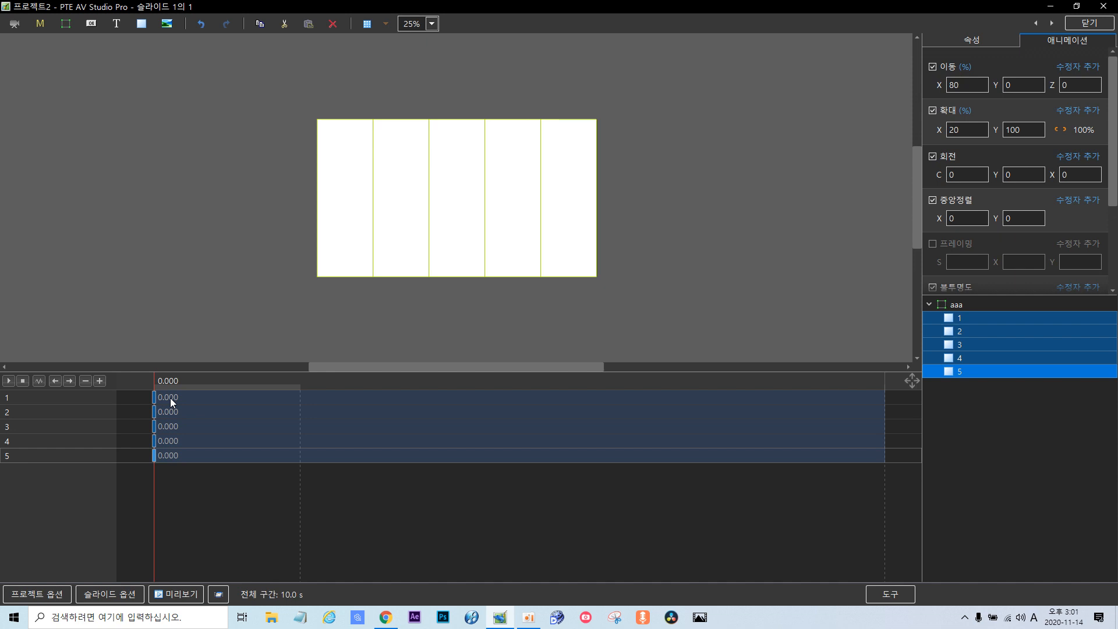
{"action": "left_click", "coordinate": [153, 398]}
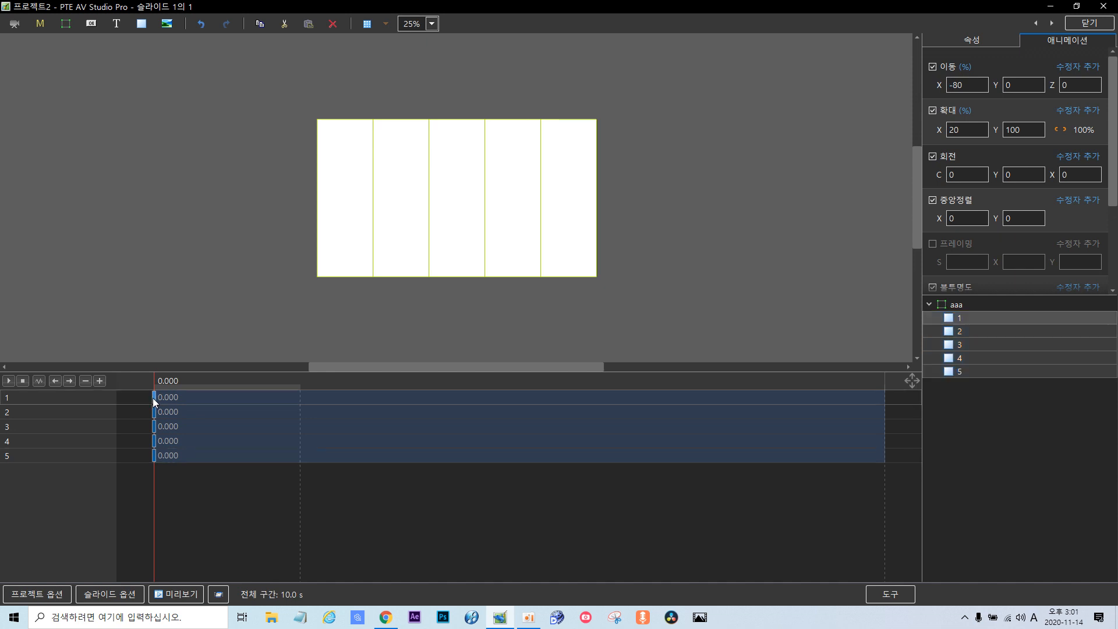
{"action": "right_click", "coordinate": [153, 398]}
{"action": "left_click", "coordinate": [192, 419]}
{"action": "scroll", "coordinate": [1113, 193], "scroll_direction": "down", "scroll_amount": 3}
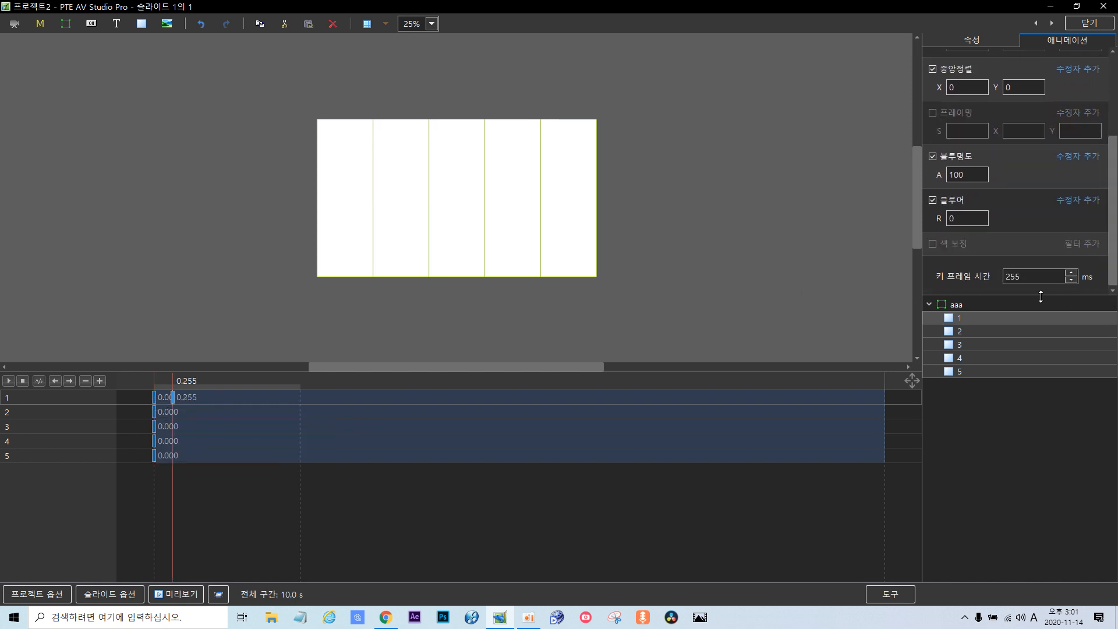
{"action": "double_click", "coordinate": [1034, 277]}
{"action": "type", "text": "2"}
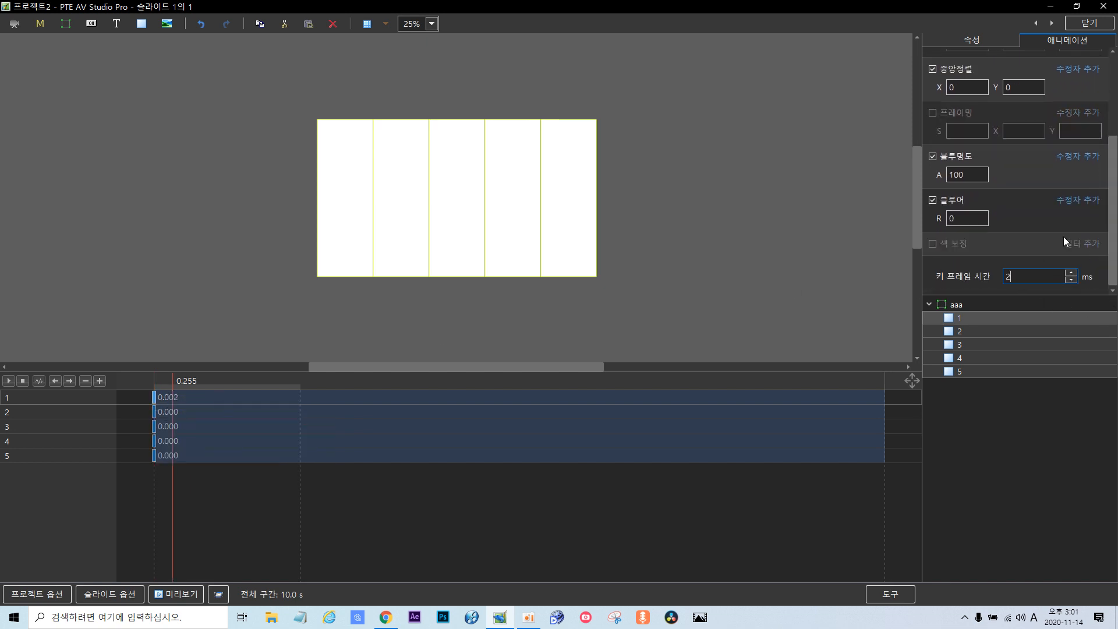
{"action": "type", "text": "000"}
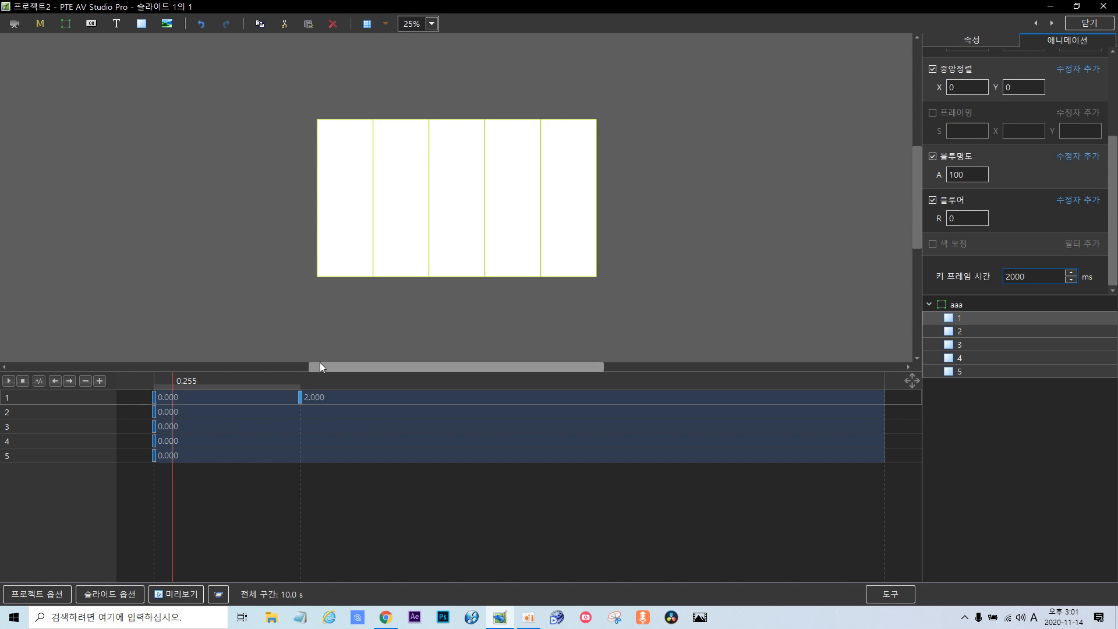
Duplicate the starting keyframe of each of rectangles 2, 3, 4 and 5.
{"action": "left_click", "coordinate": [155, 414]}
{"action": "right_click", "coordinate": [156, 417]}
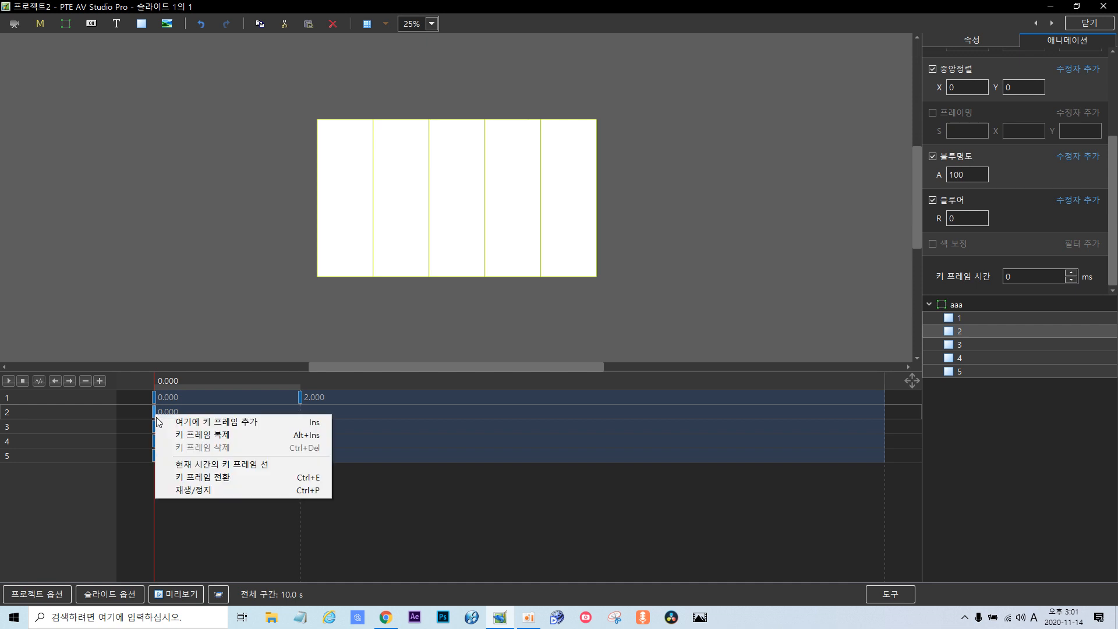
{"action": "left_click", "coordinate": [170, 430]}
{"action": "left_click", "coordinate": [155, 433]}
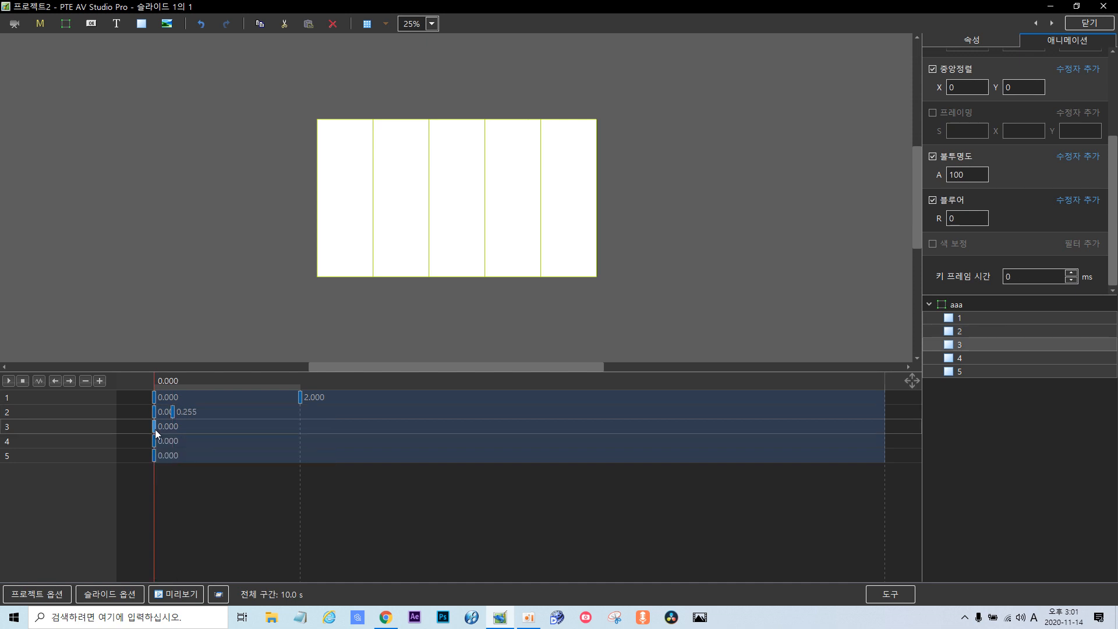
{"action": "right_click", "coordinate": [156, 433]}
{"action": "left_click", "coordinate": [196, 451]}
{"action": "left_click", "coordinate": [159, 447]}
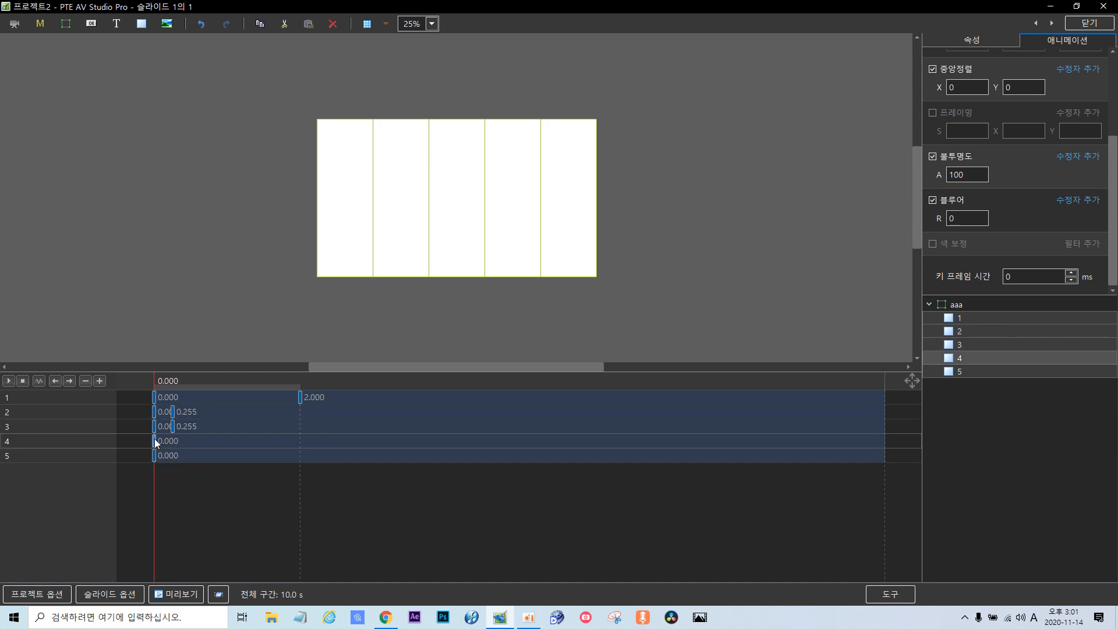
{"action": "right_click", "coordinate": [159, 447]}
{"action": "left_click", "coordinate": [169, 458]}
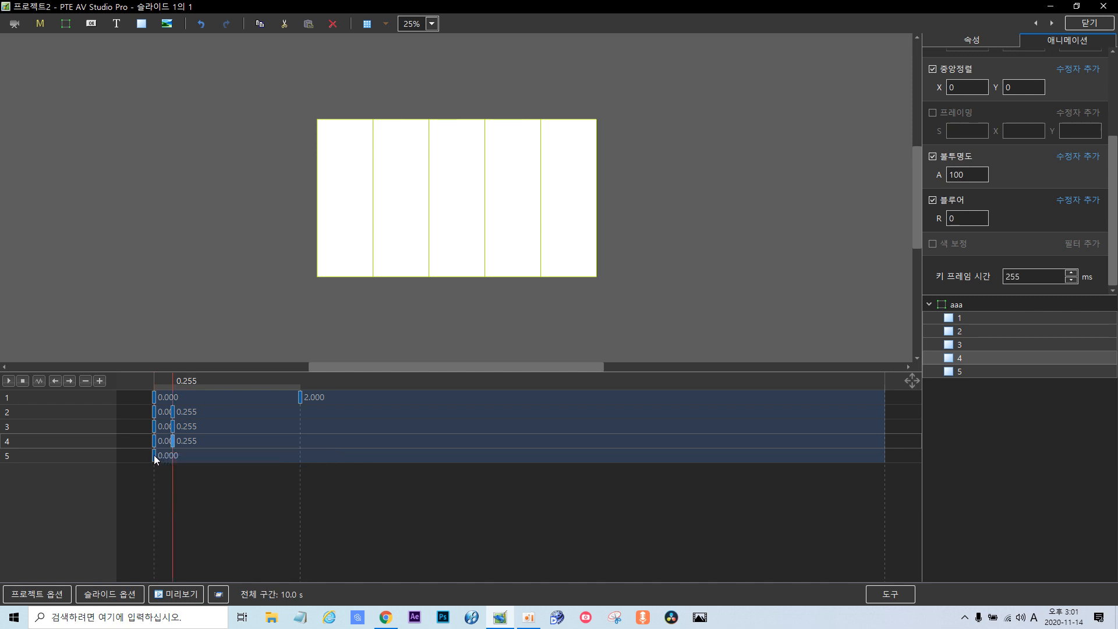
{"action": "left_click", "coordinate": [154, 455]}
{"action": "right_click", "coordinate": [154, 456]}
{"action": "left_click", "coordinate": [199, 476]}
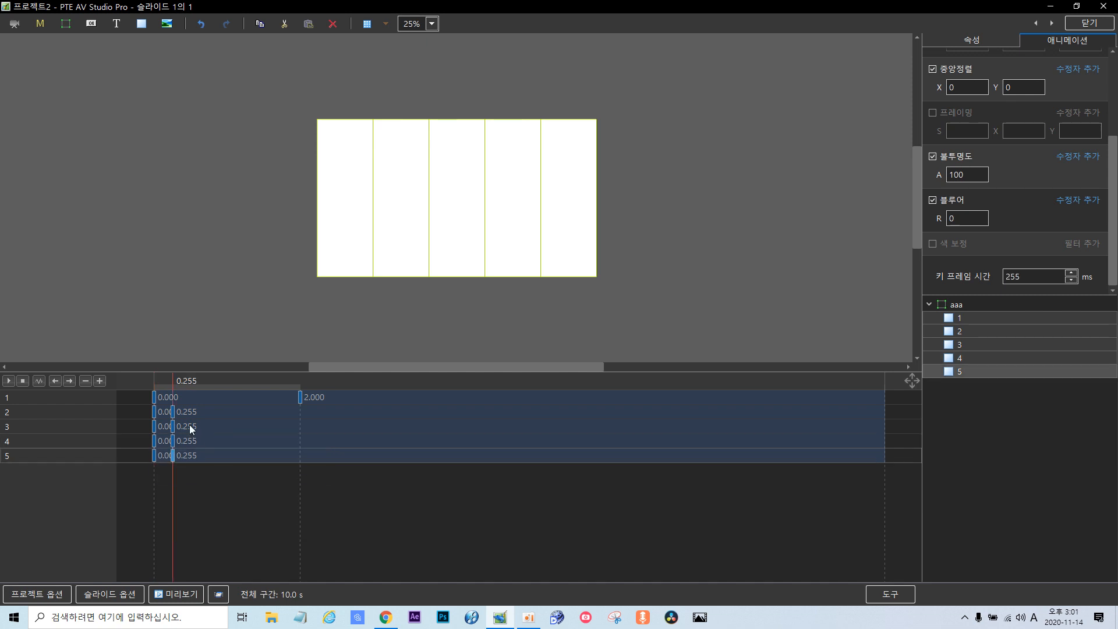
Move the second keyframes of rectangles 2 to 5 to 2.000 s on the timeline.
{"action": "left_click", "coordinate": [173, 413]}
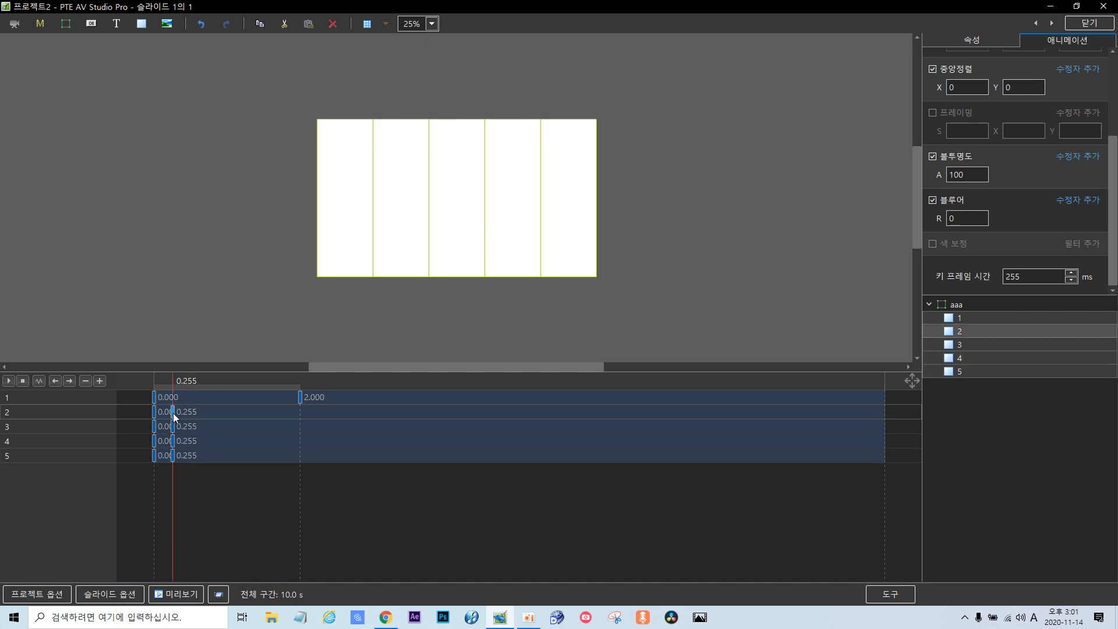
{"action": "left_click_drag", "start_coordinate": [172, 413], "coordinate": [300, 412]}
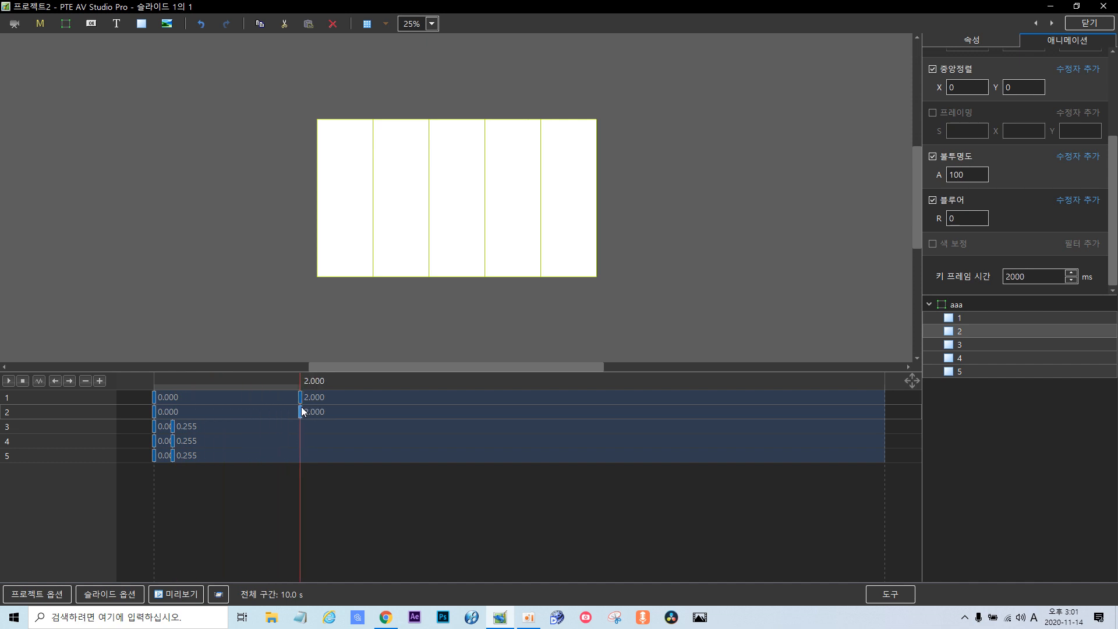
{"action": "left_click", "coordinate": [173, 431]}
{"action": "left_click_drag", "start_coordinate": [173, 431], "coordinate": [300, 432]}
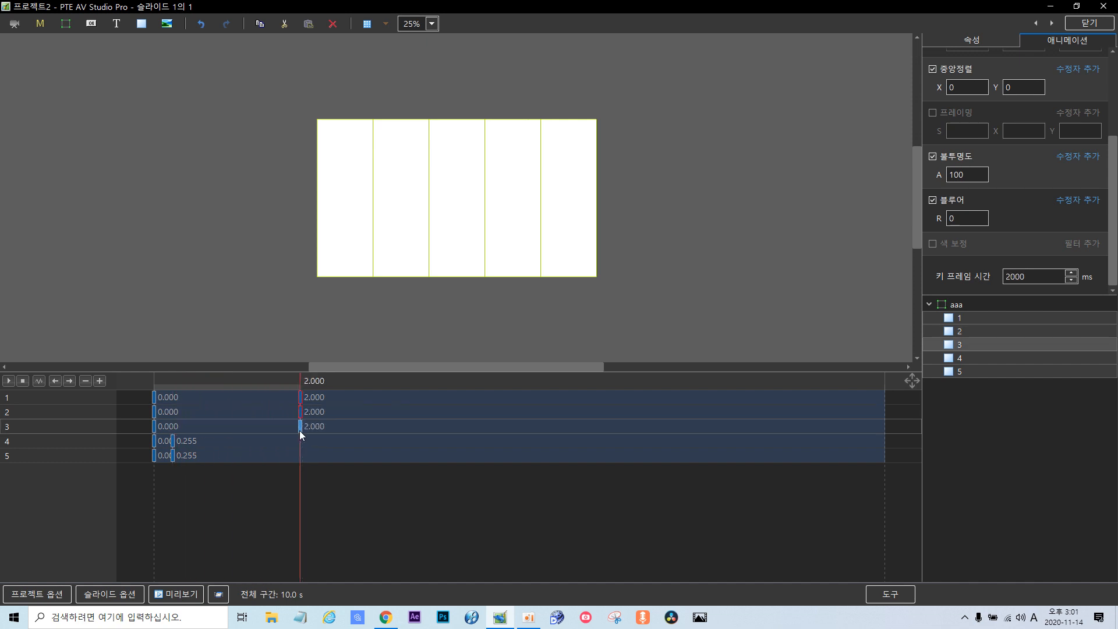
{"action": "left_click", "coordinate": [172, 442]}
{"action": "left_click_drag", "start_coordinate": [172, 442], "coordinate": [296, 443]}
{"action": "left_click", "coordinate": [173, 455]}
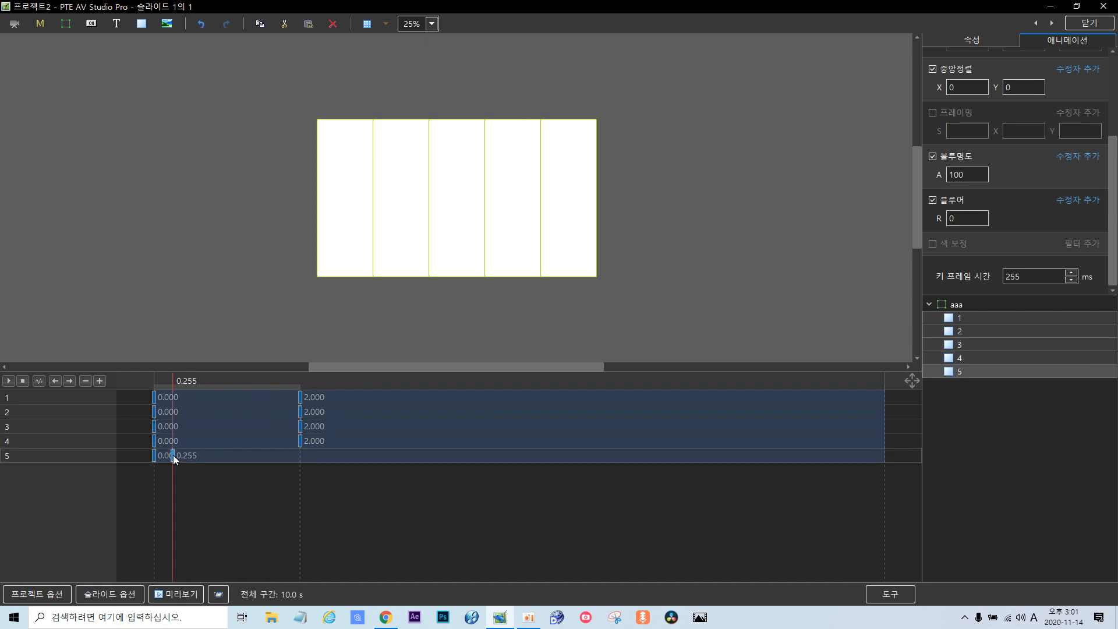
{"action": "left_click_drag", "start_coordinate": [173, 455], "coordinate": [300, 453]}
Set the Y position of rectangle 1 to -201% at its 0.000 s keyframe.
{"action": "left_click", "coordinate": [72, 394]}
{"action": "left_click", "coordinate": [156, 399]}
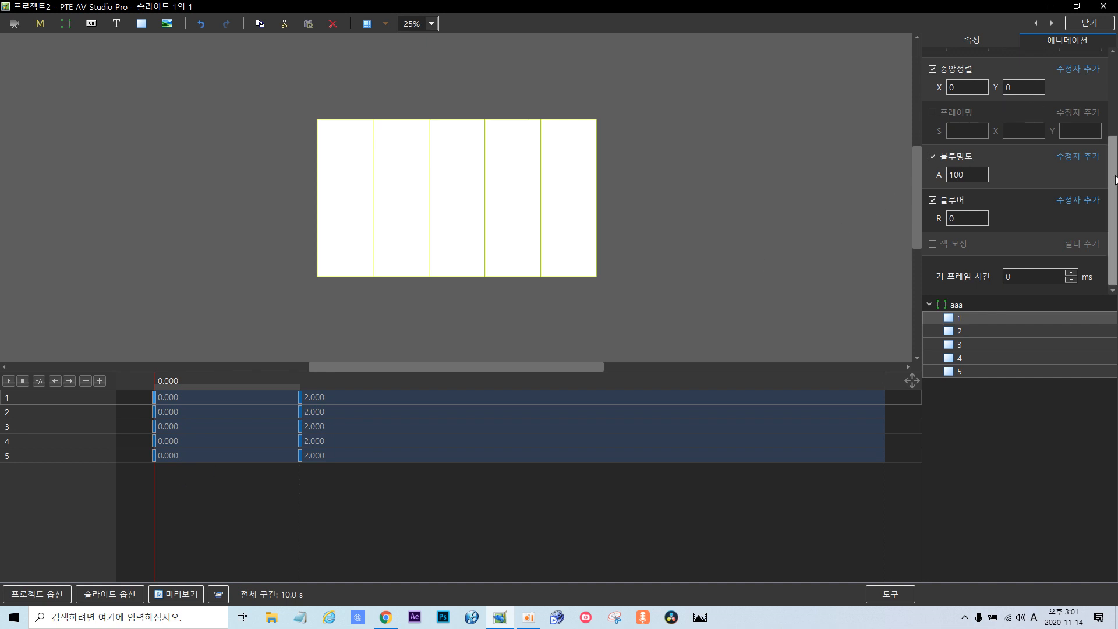
{"action": "scroll", "coordinate": [1071, 123], "scroll_direction": "up", "scroll_amount": 3}
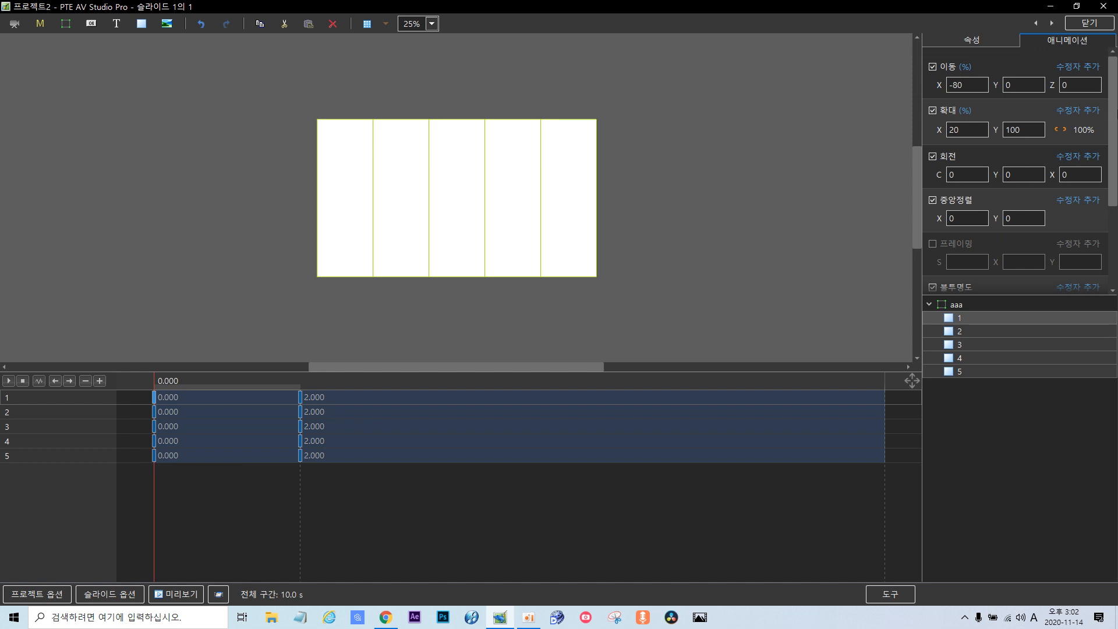
{"action": "left_click", "coordinate": [998, 85]}
{"action": "key", "text": "BackSpace"}
{"action": "type", "text": "-200"}
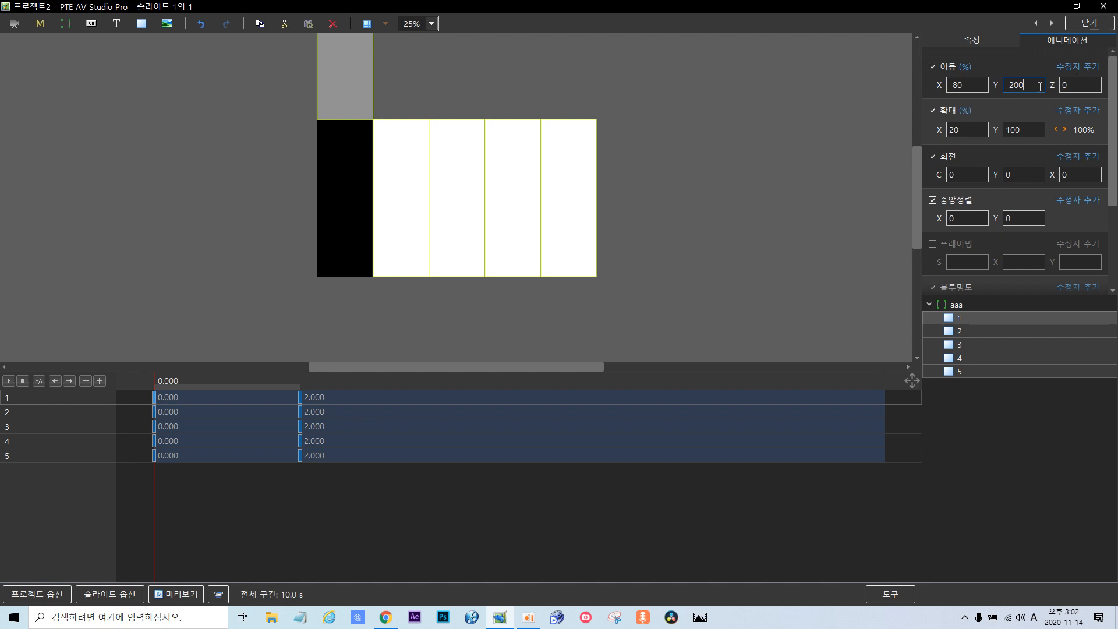
{"action": "key", "text": "BackSpace"}
{"action": "type", "text": "1"}
At the 0.000 s keyframes, set the Y position of rectangle 2 to 200% and that of rectangle 3 to -200%.
{"action": "left_click", "coordinate": [155, 411]}
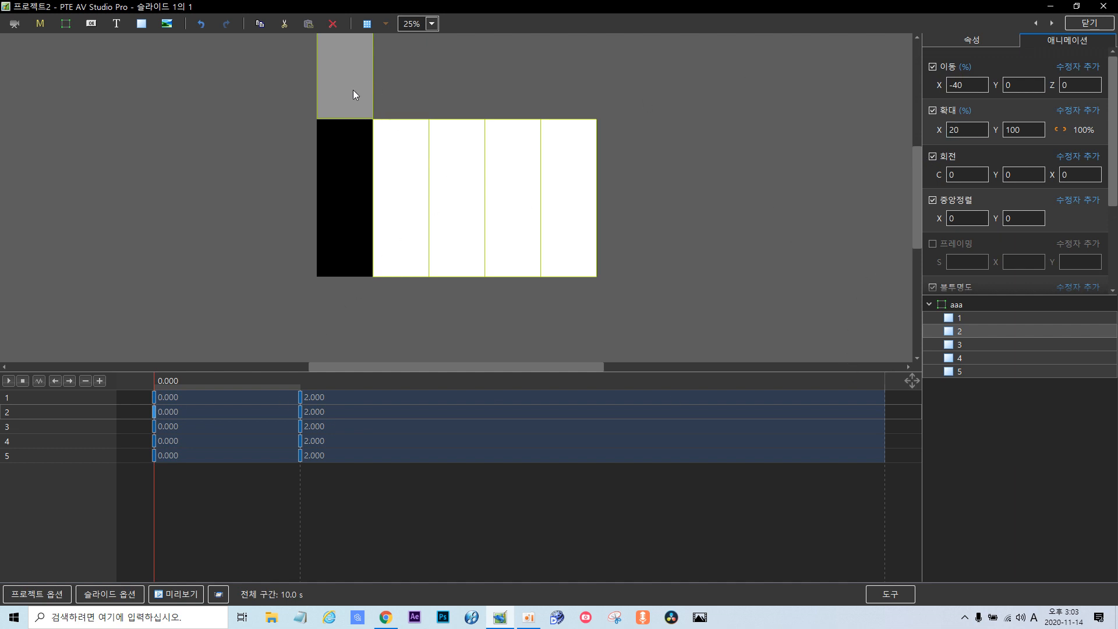
{"action": "left_click", "coordinate": [1022, 81]}
{"action": "type", "text": "200"}
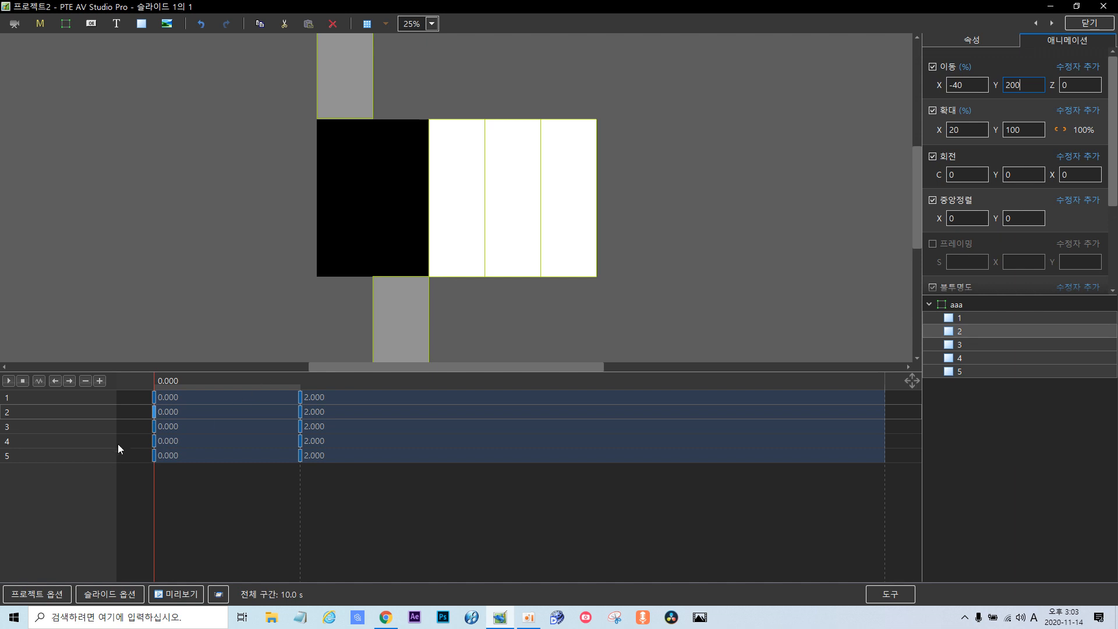
{"action": "left_click", "coordinate": [153, 426]}
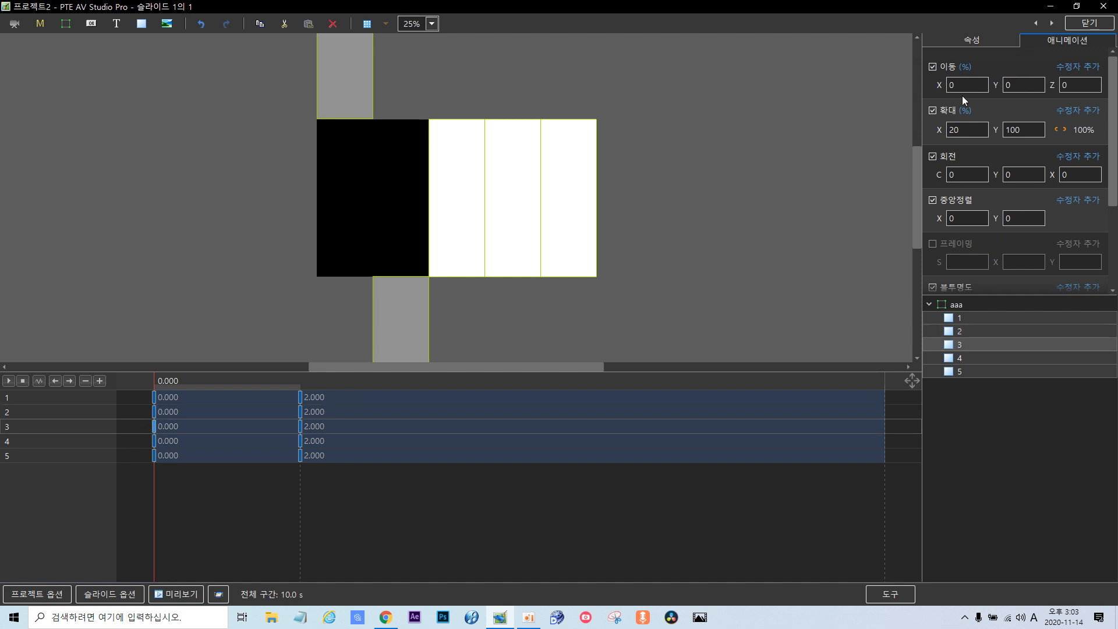
{"action": "left_click", "coordinate": [1035, 81]}
{"action": "type", "text": "-200"}
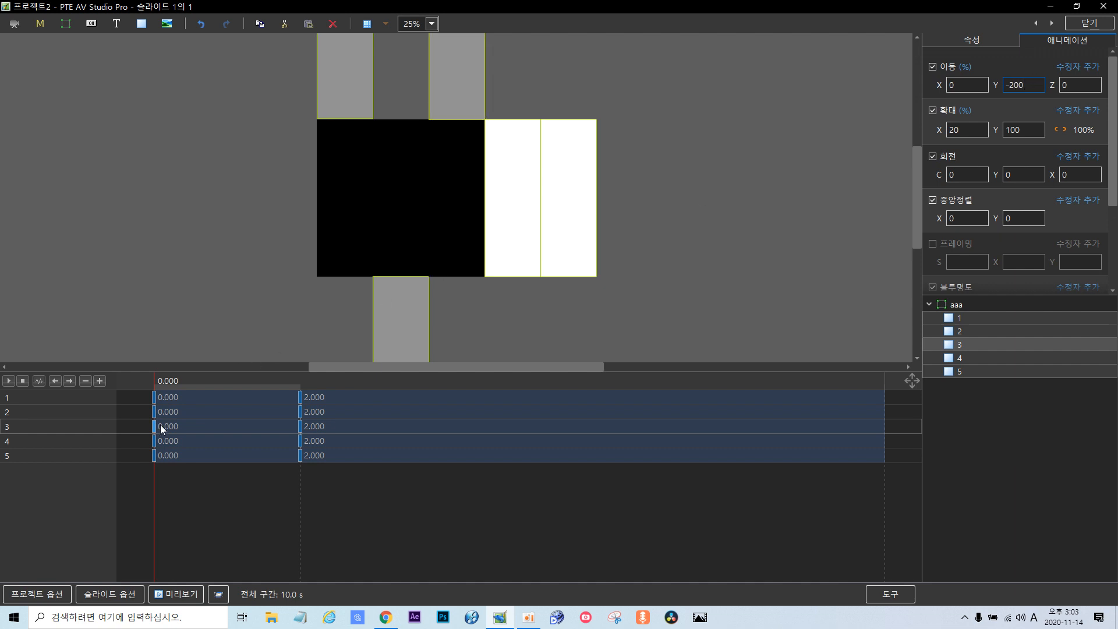
At the 0.000 s keyframes, set the Y position of rectangle 4 to 200% and that of rectangle 5 to -201%.
{"action": "left_click", "coordinate": [154, 444]}
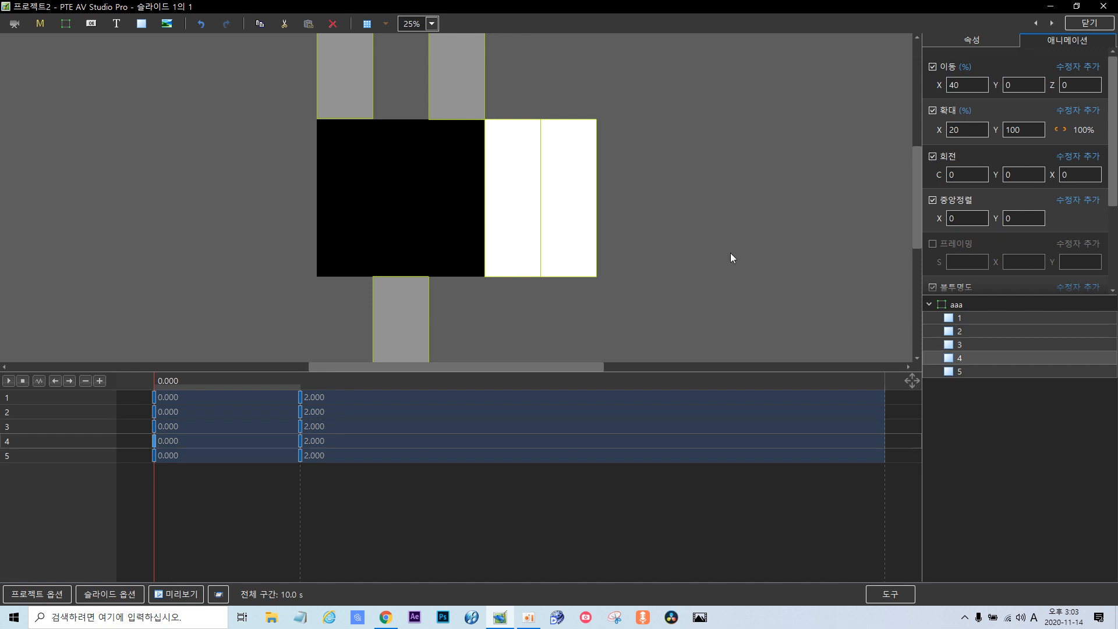
{"action": "double_click", "coordinate": [1013, 86]}
{"action": "type", "text": "2"}
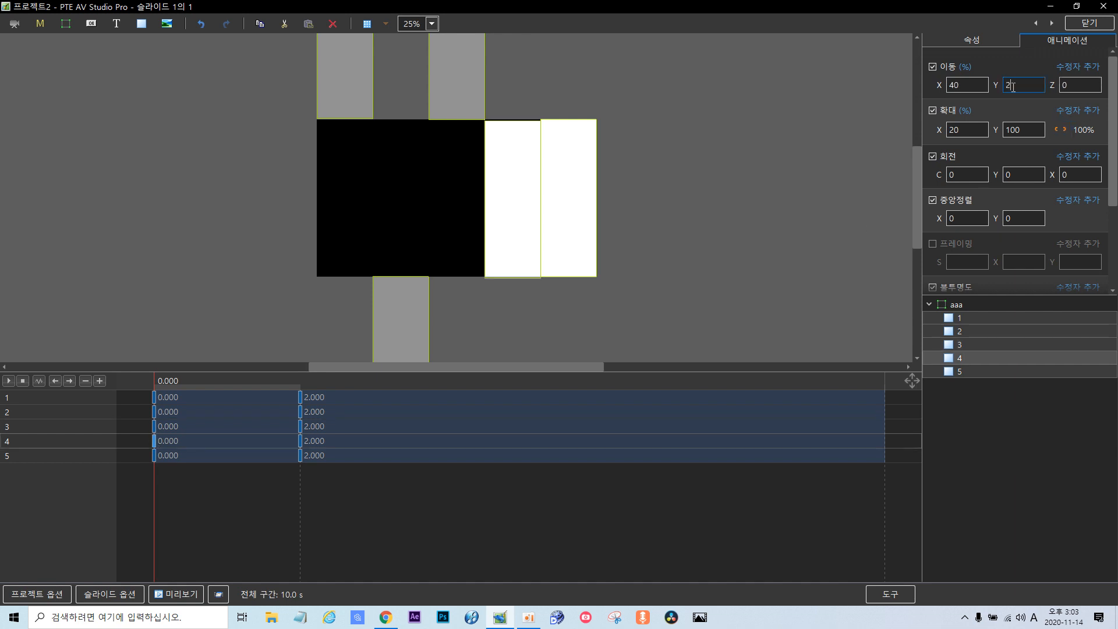
{"action": "type", "text": "00"}
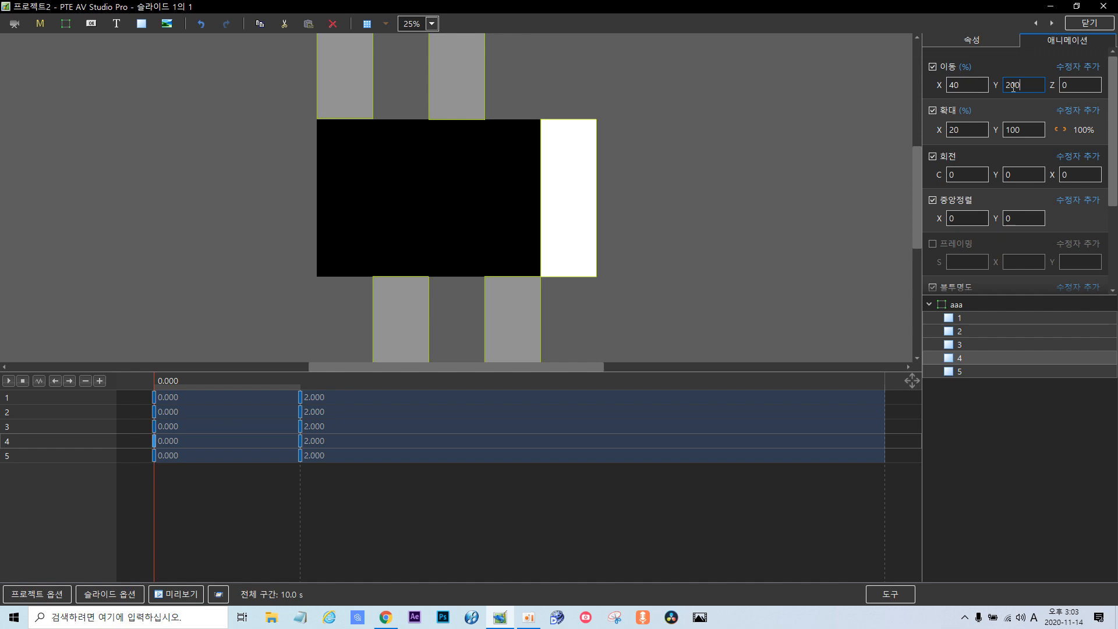
{"action": "left_click", "coordinate": [155, 459]}
{"action": "left_click", "coordinate": [1020, 87]}
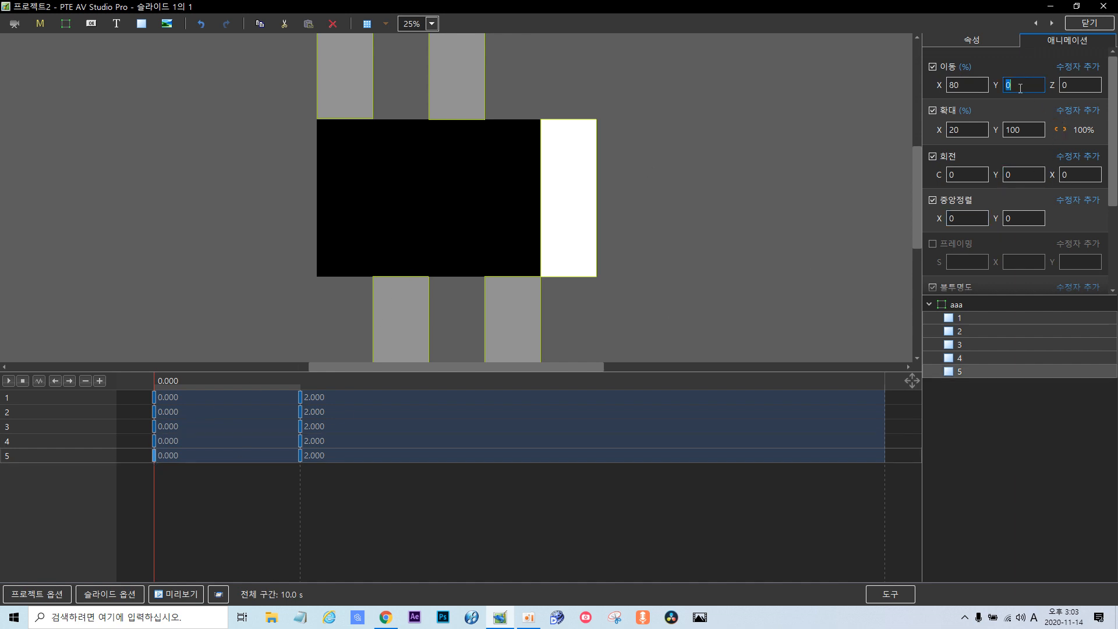
{"action": "type", "text": "-200"}
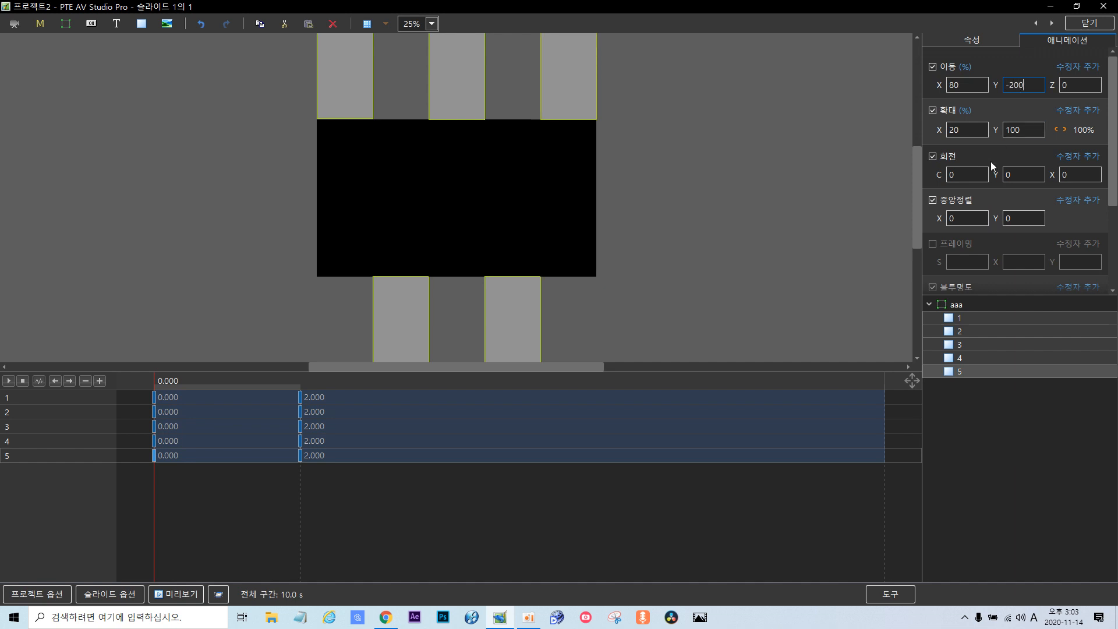
{"action": "key", "text": "BackSpace"}
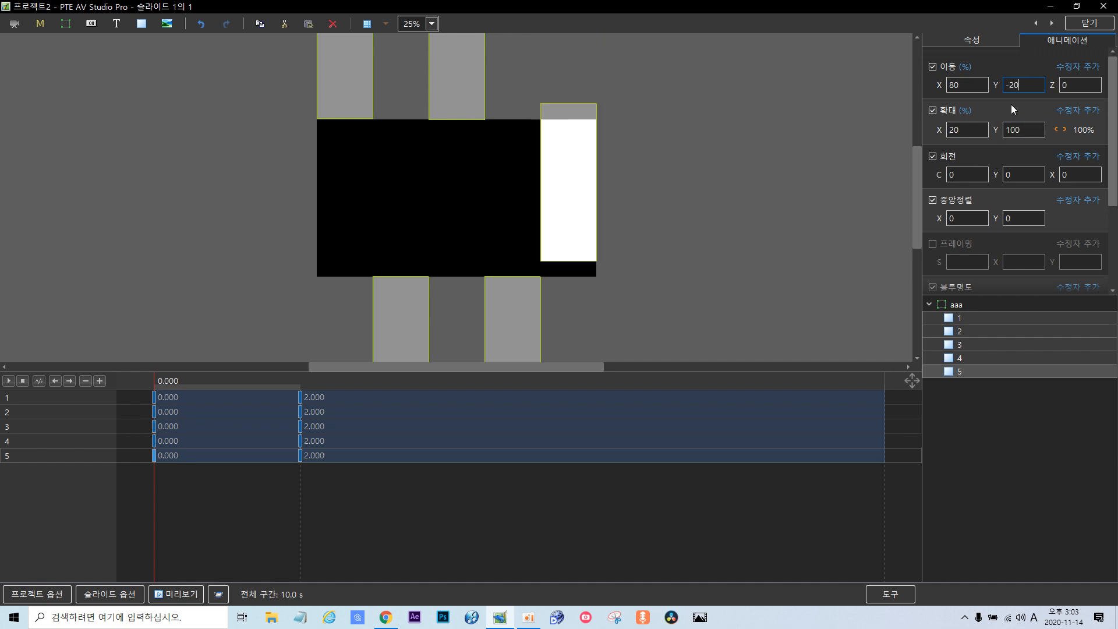
{"action": "type", "text": "1"}
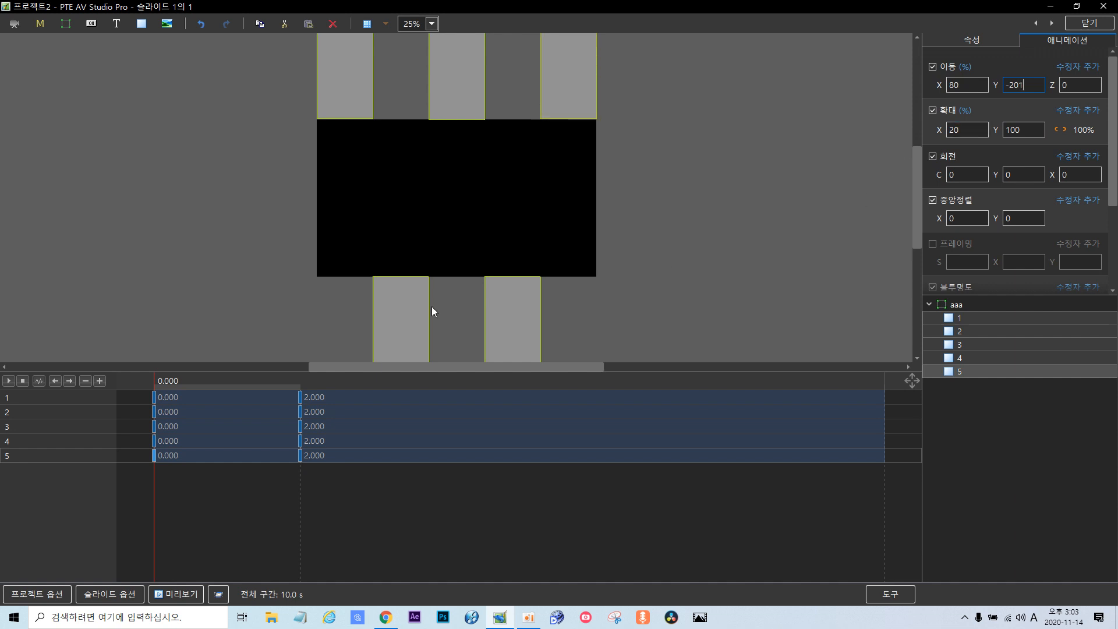
At the 0.000 s keyframes, set the Y position of rectangle 4 to 201% and that of rectangle 3 to -201%.
{"action": "left_click", "coordinate": [155, 442]}
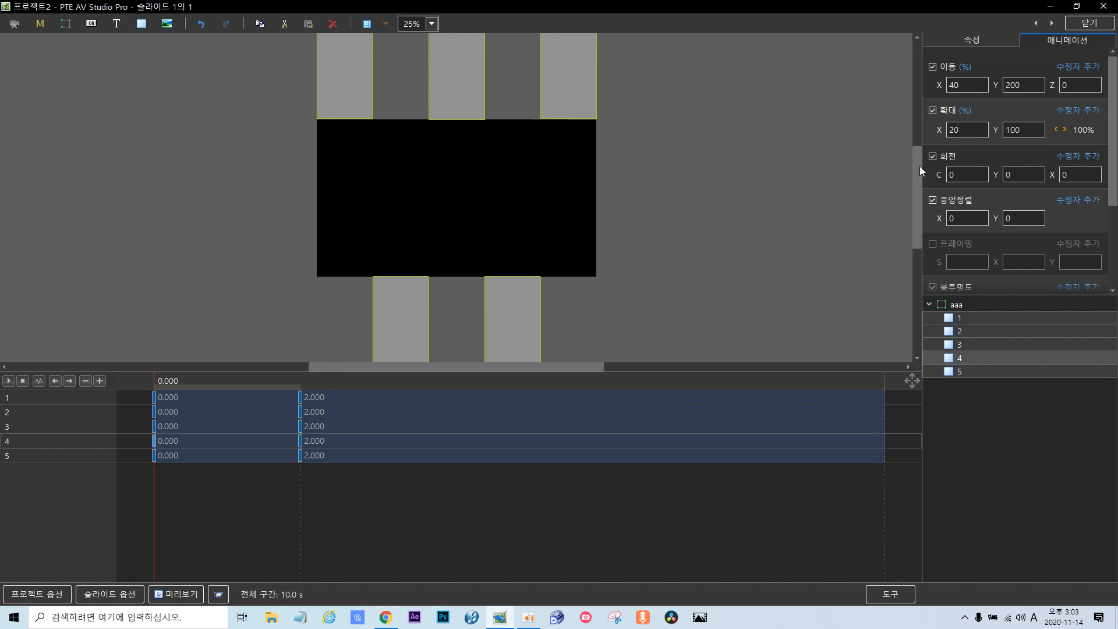
{"action": "left_click", "coordinate": [1019, 85]}
{"action": "key", "text": "BackSpace"}
{"action": "type", "text": "1"}
{"action": "left_click", "coordinate": [154, 426]}
{"action": "left_click", "coordinate": [1029, 82]}
{"action": "left_click", "coordinate": [1030, 82]}
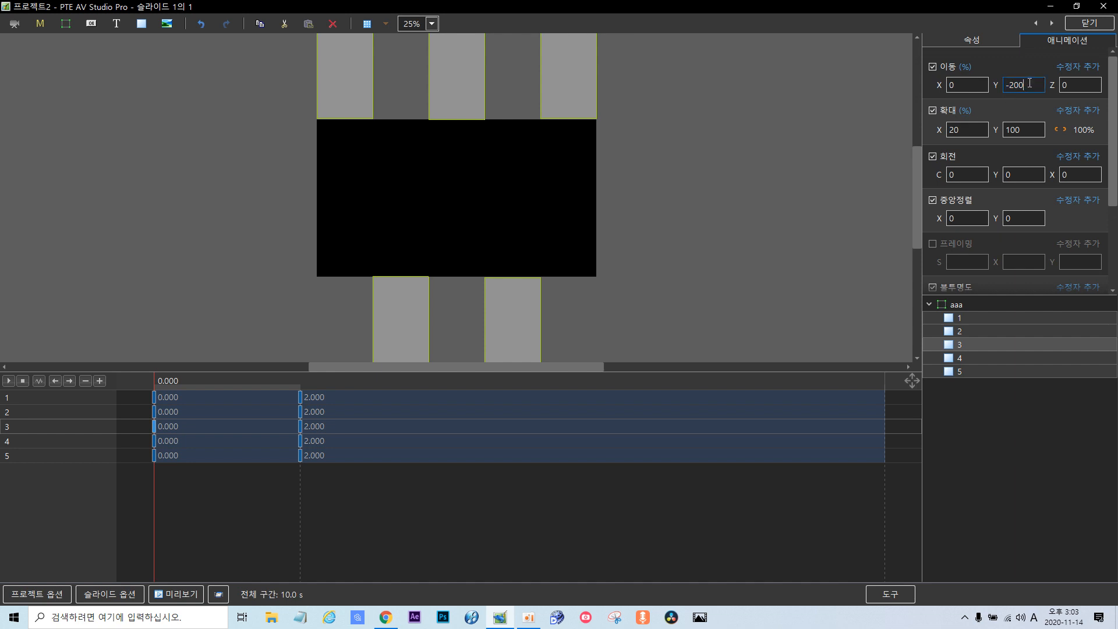
{"action": "key", "text": "BackSpace"}
{"action": "type", "text": "1"}
Set rectangle 2's Y position to 201% at its 0.000 s keyframe and scrub the timeline to check the strips' motion.
{"action": "left_click", "coordinate": [154, 411]}
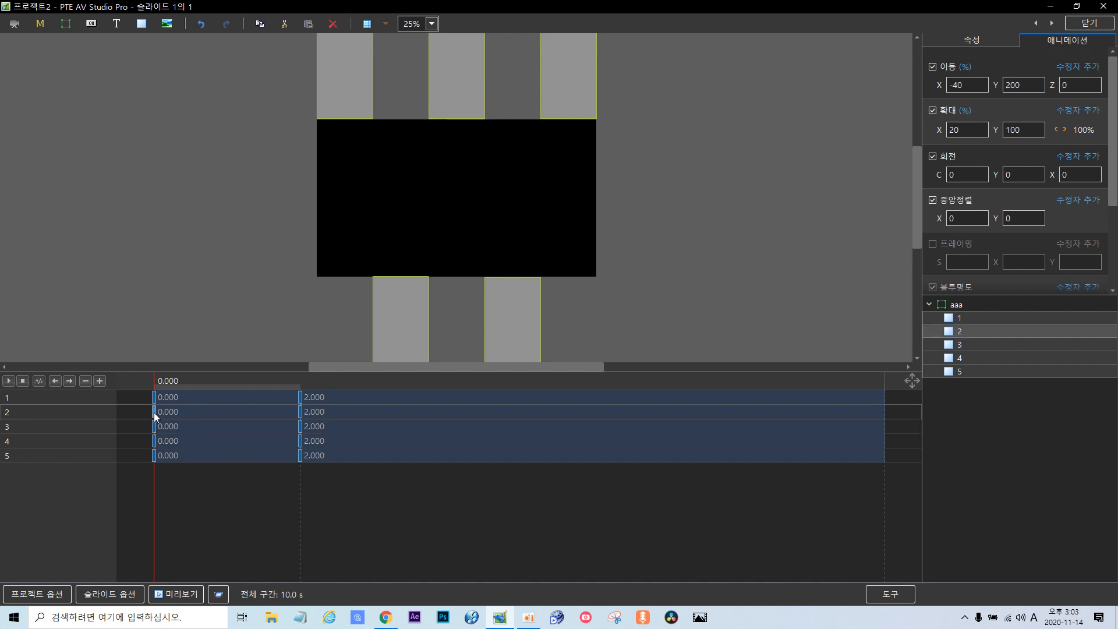
{"action": "left_click", "coordinate": [1031, 83]}
{"action": "left_click", "coordinate": [1031, 82]}
{"action": "key", "text": "BackSpace"}
{"action": "type", "text": "1"}
{"action": "left_click_drag", "start_coordinate": [149, 504], "coordinate": [166, 533]}
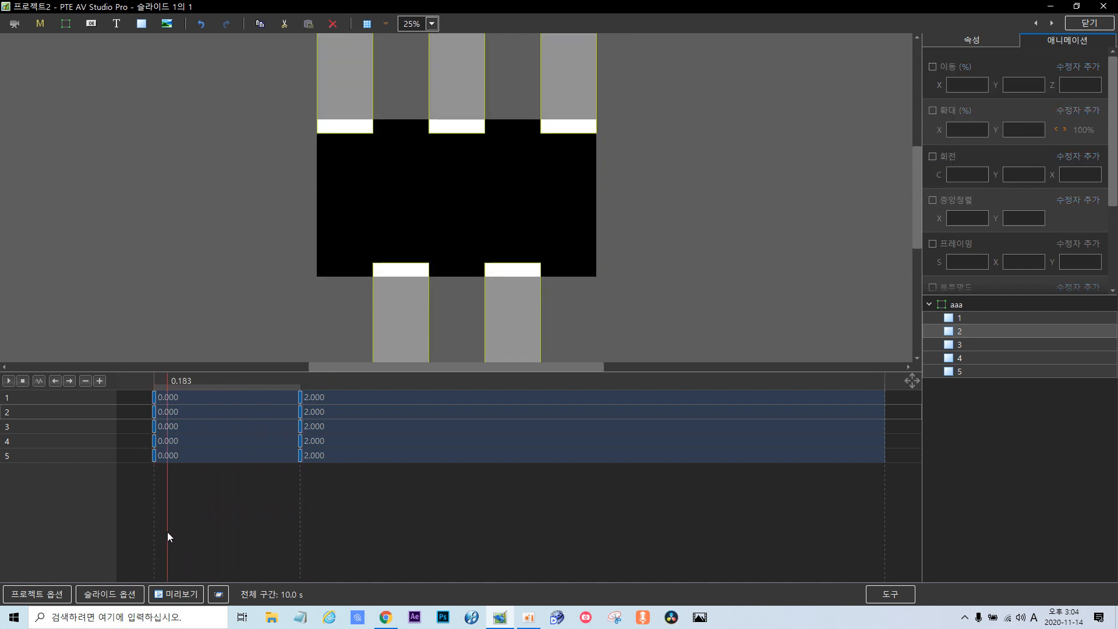
Shift both of rectangle 2's keyframes together to 2.000 s and 4.000 s.
{"action": "left_click", "coordinate": [155, 415]}
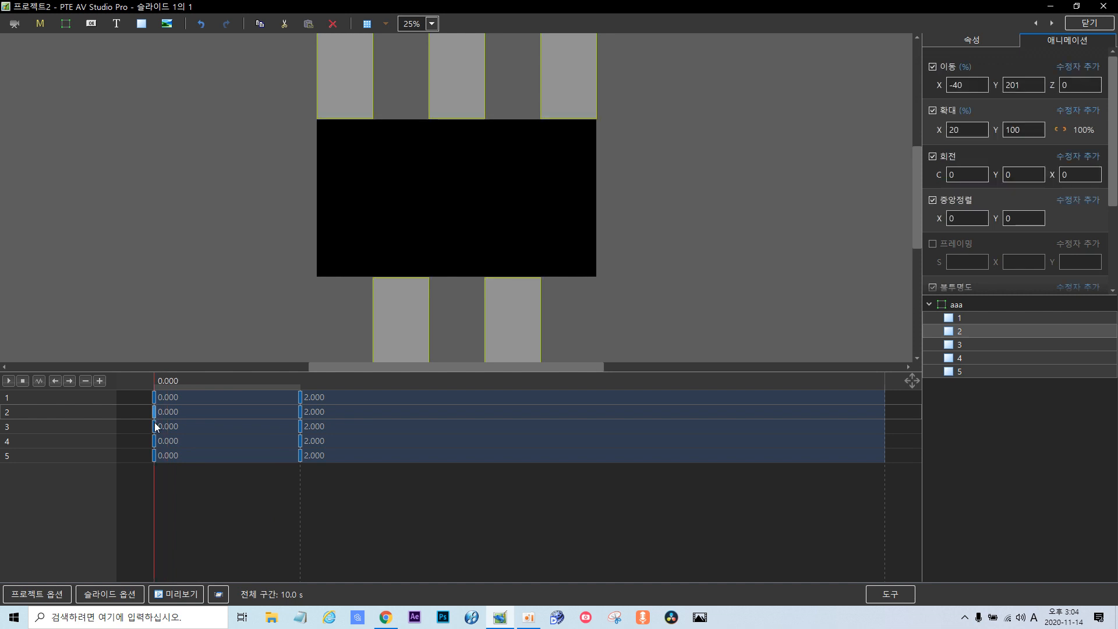
{"action": "left_click", "coordinate": [301, 419]}
{"action": "left_click_drag", "start_coordinate": [153, 412], "coordinate": [299, 428]}
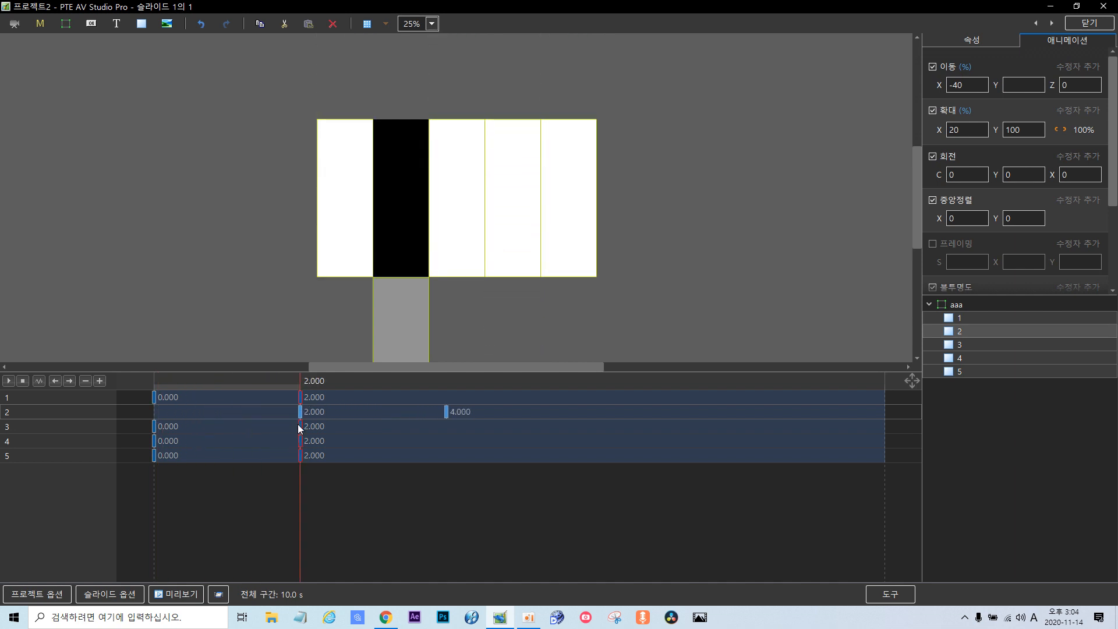
Shift both of rectangle 3's keyframes together to 4.000 s and 6.000 s.
{"action": "left_click", "coordinate": [155, 428]}
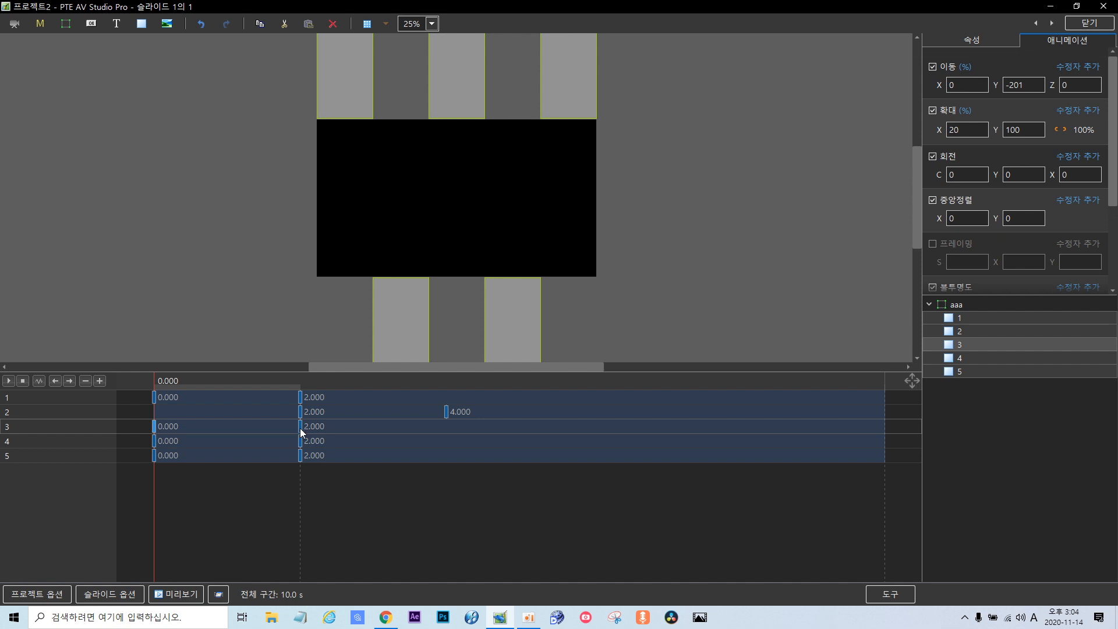
{"action": "left_click", "coordinate": [300, 428]}
{"action": "left_click", "coordinate": [155, 428]}
{"action": "left_click_drag", "start_coordinate": [155, 431], "coordinate": [445, 443]}
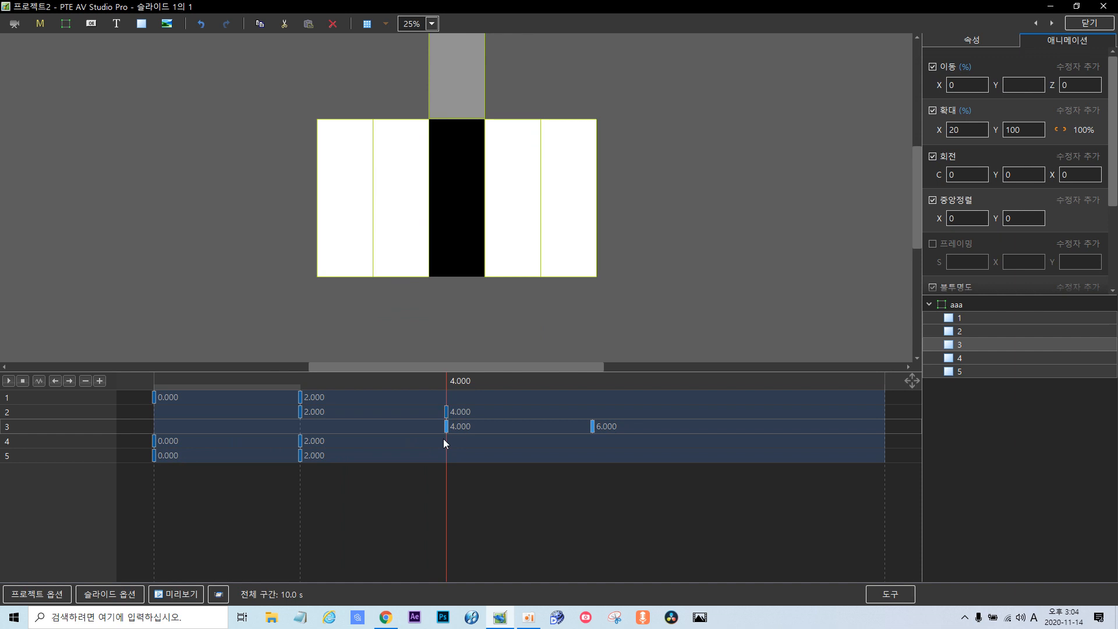
Shift rectangle 4's keyframes to 6.000 s and 8.000 s and rectangle 5's to 8.000 s and 10.000 s, keeping each pair together.
{"action": "left_click", "coordinate": [301, 442]}
{"action": "left_click_drag", "start_coordinate": [155, 440], "coordinate": [593, 483]}
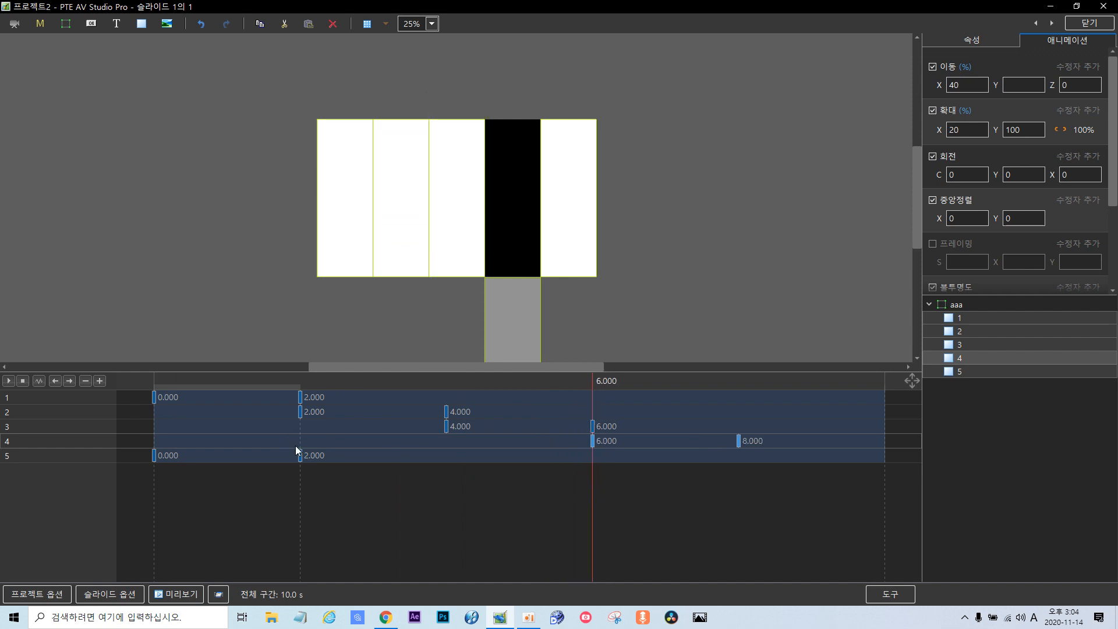
{"action": "left_click", "coordinate": [301, 456]}
{"action": "left_click_drag", "start_coordinate": [154, 456], "coordinate": [738, 497]}
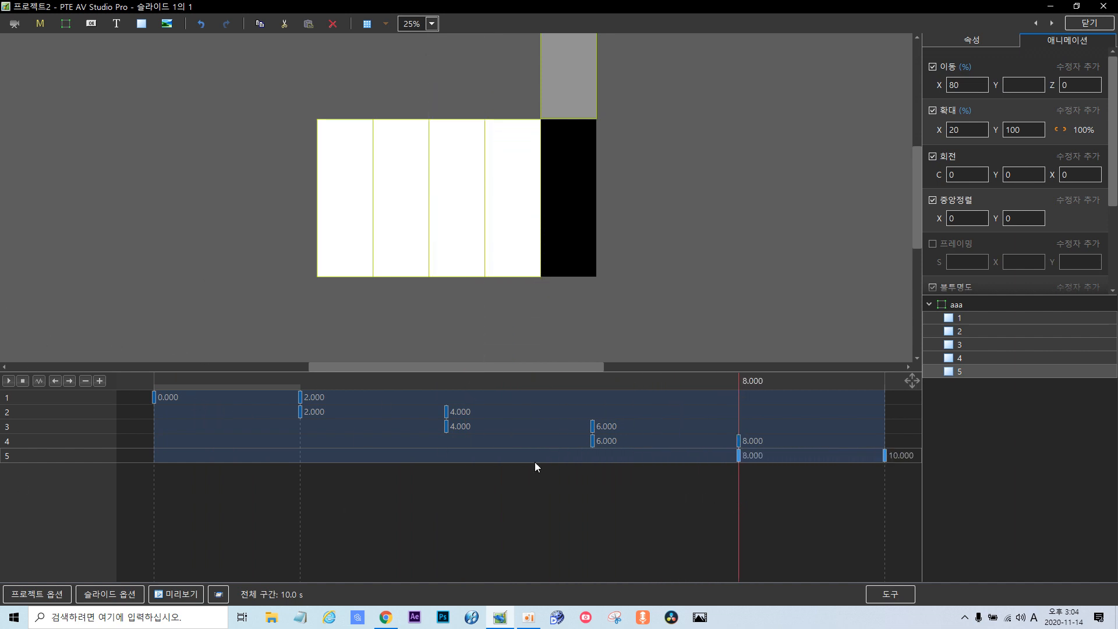
{"action": "left_click_drag", "start_coordinate": [738, 523], "coordinate": [886, 546]}
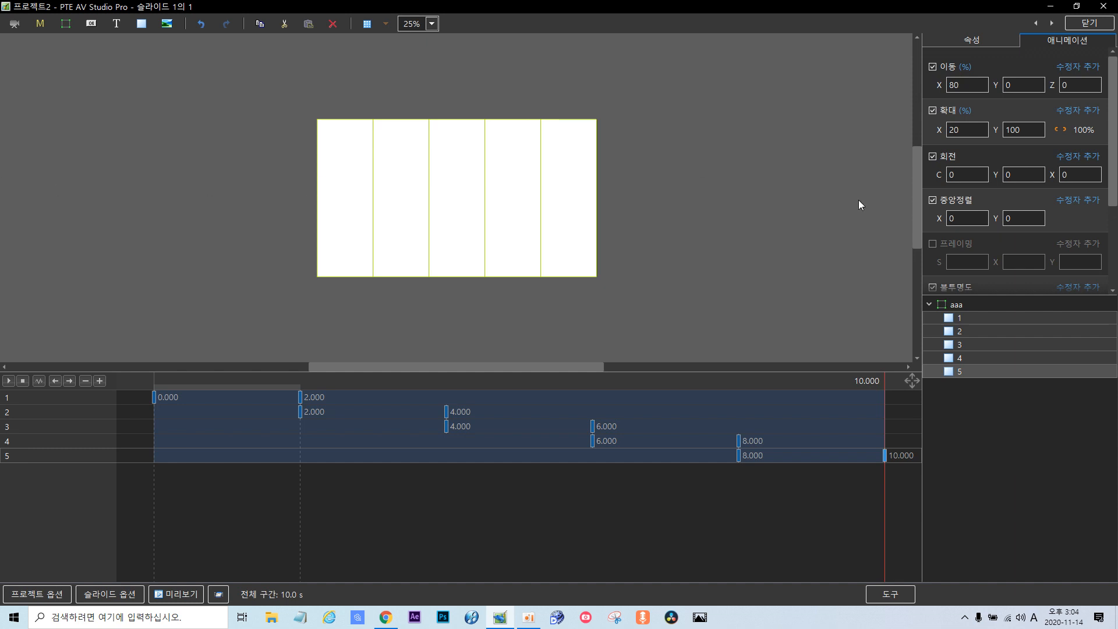
Collapse frame aaa, add an empty mask container to the slide and rename the container as mask.
{"action": "left_click", "coordinate": [930, 305]}
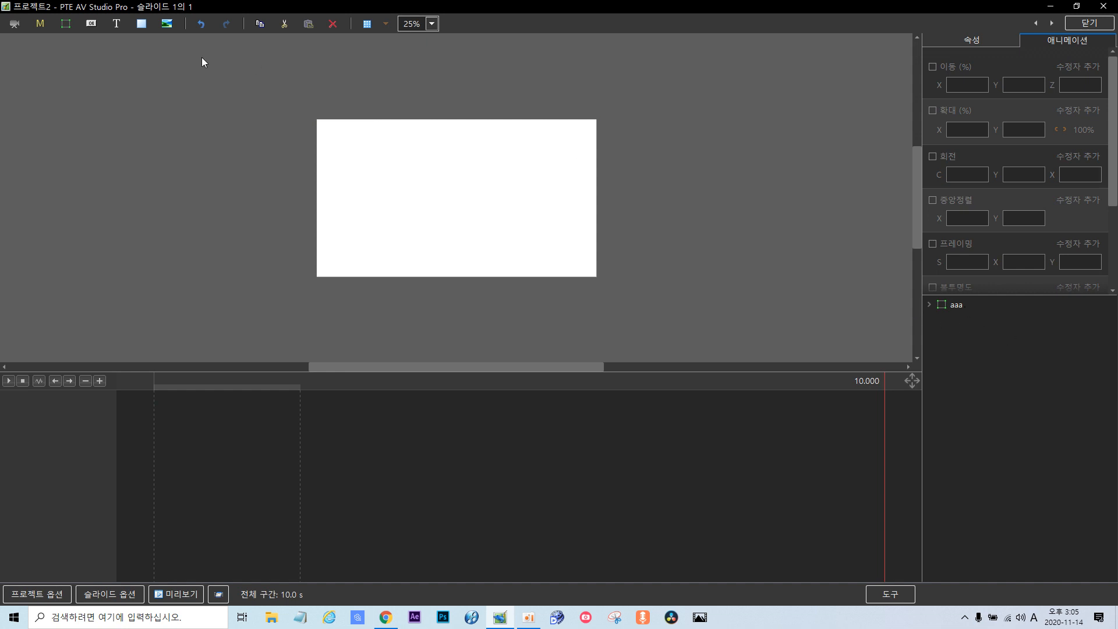
{"action": "left_click", "coordinate": [45, 28]}
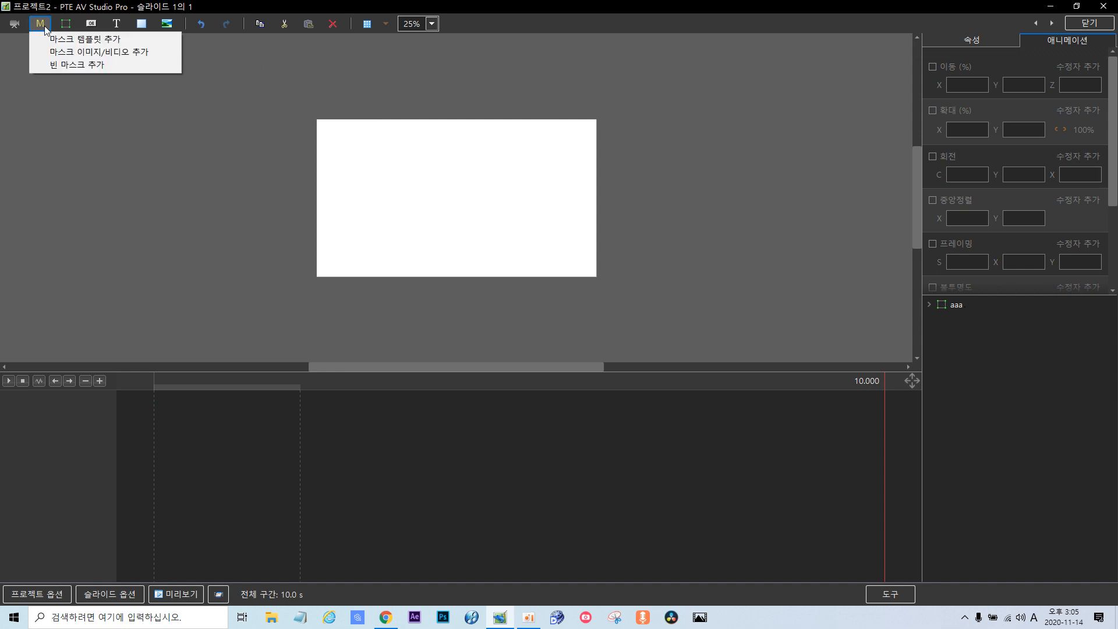
{"action": "left_click", "coordinate": [69, 64]}
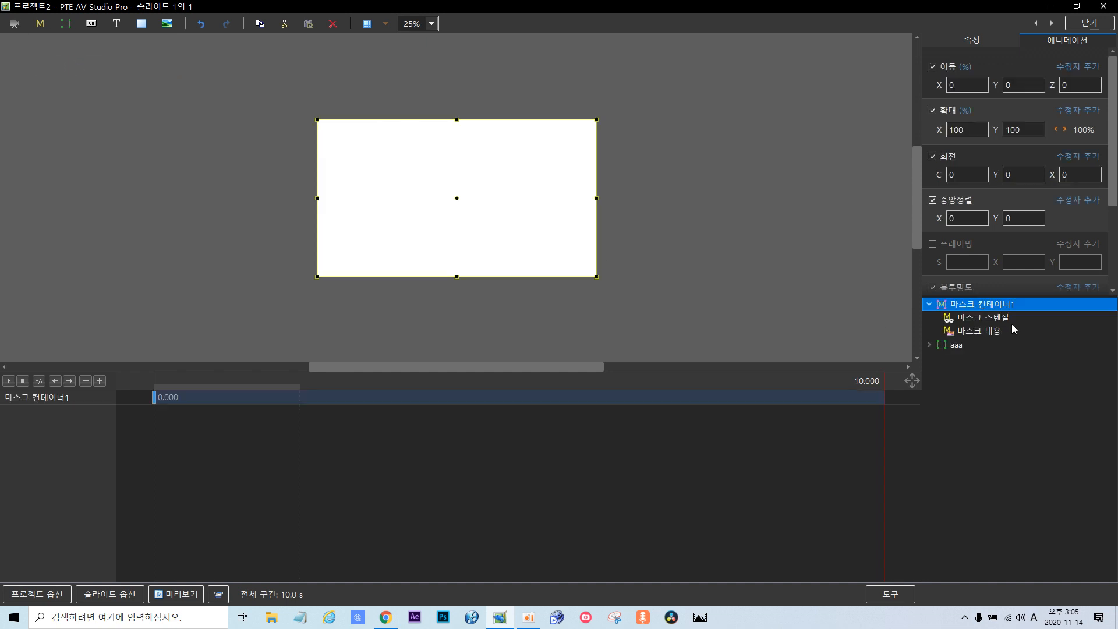
{"action": "left_click", "coordinate": [988, 40]}
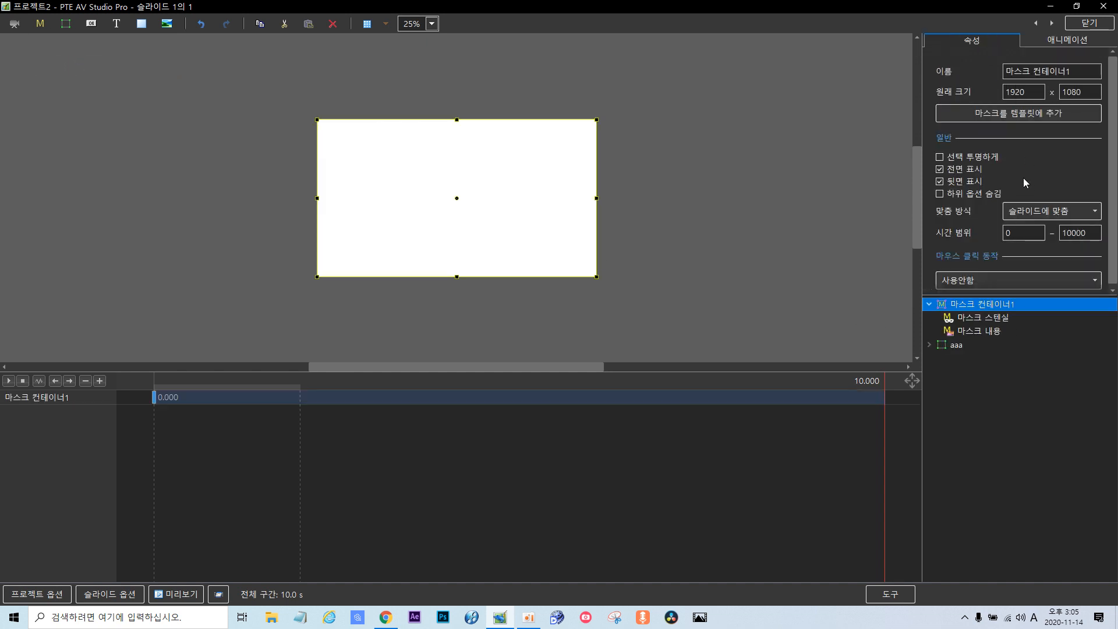
{"action": "left_click_drag", "start_coordinate": [1006, 71], "coordinate": [1102, 76]}
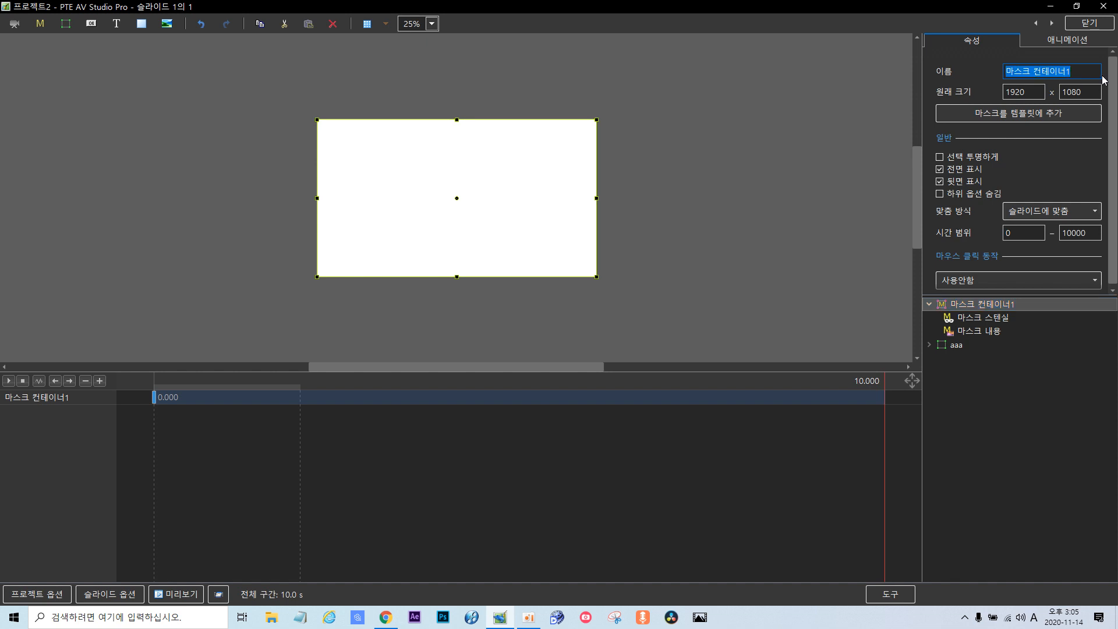
{"action": "key", "text": "BackSpace"}
{"action": "type", "text": "m"}
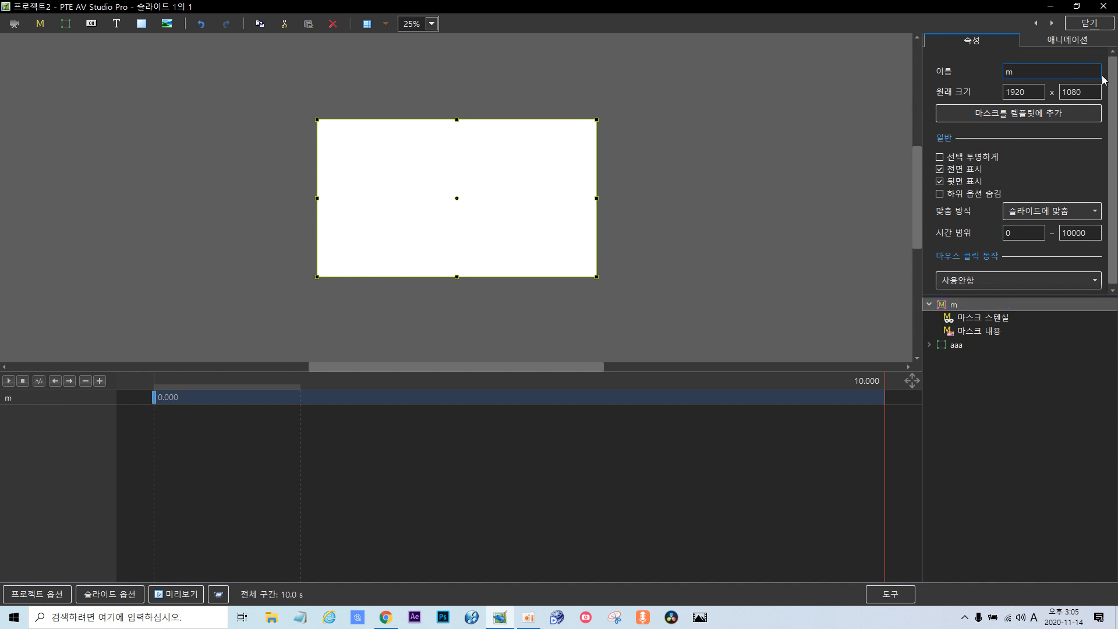
{"action": "type", "text": "ask"}
Cut frame aaa and paste it into the mask stencil (마스크 스텐실) of the mask container.
{"action": "left_click", "coordinate": [955, 346]}
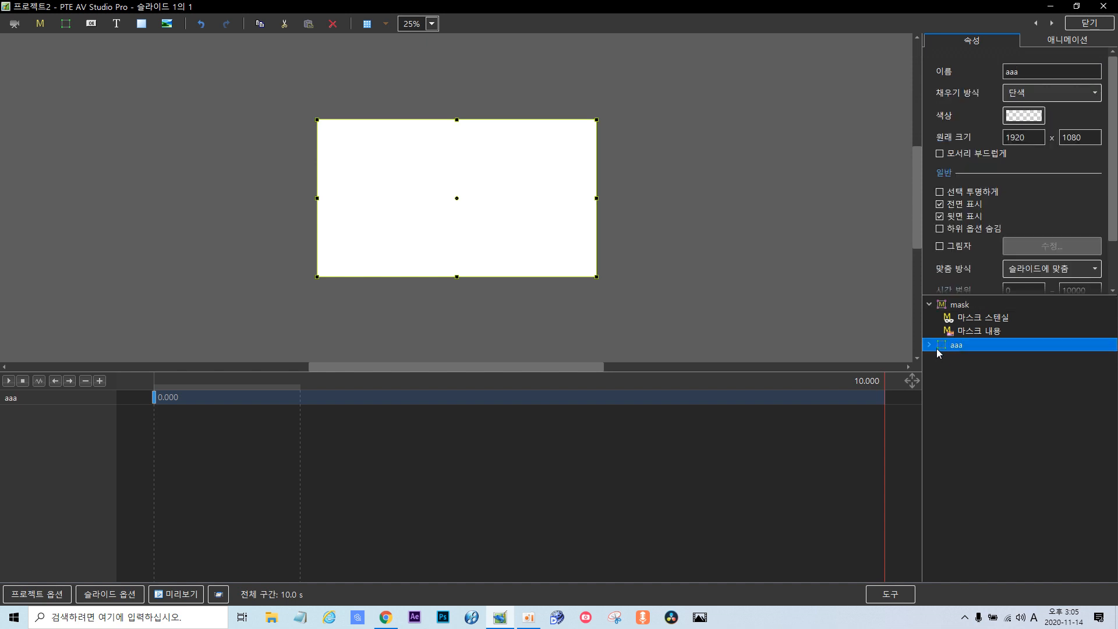
{"action": "right_click", "coordinate": [952, 346]}
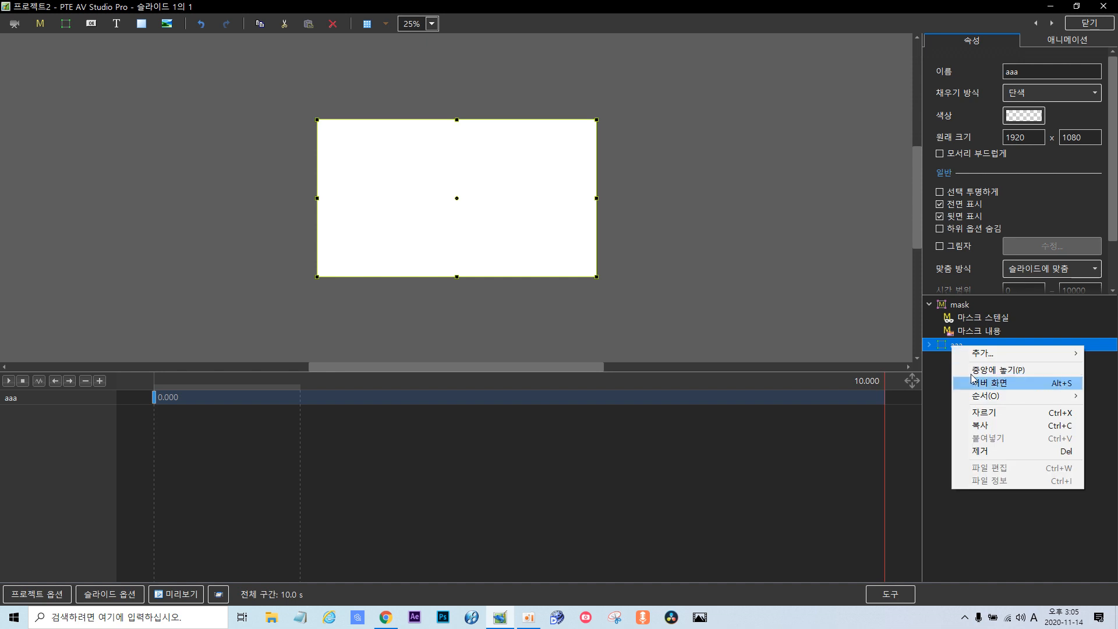
{"action": "left_click", "coordinate": [984, 412]}
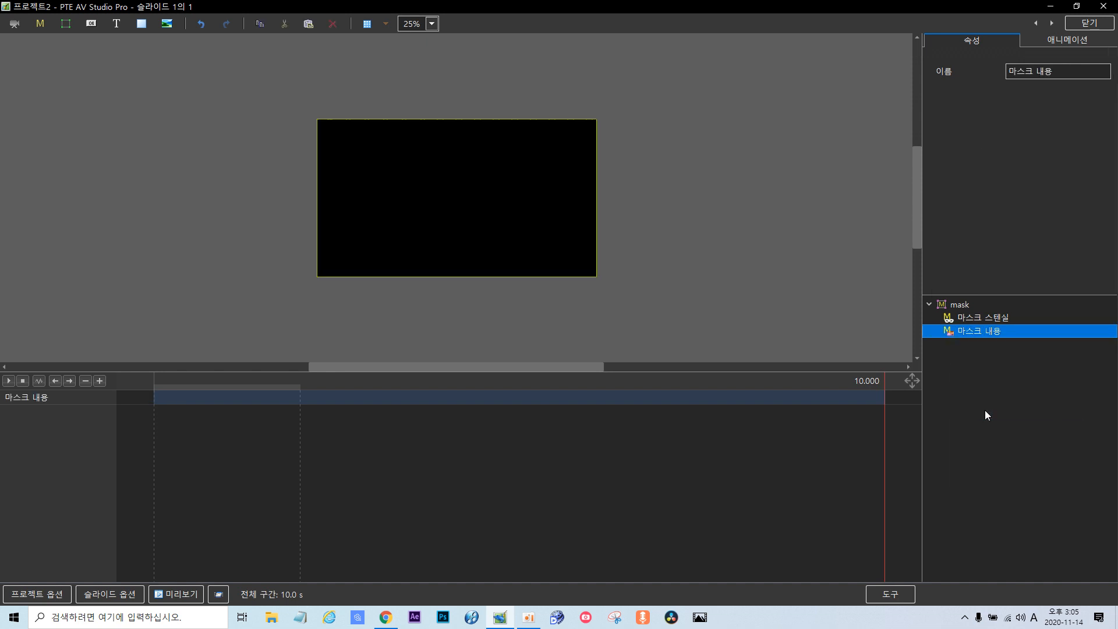
{"action": "left_click", "coordinate": [980, 315]}
{"action": "right_click", "coordinate": [981, 315]}
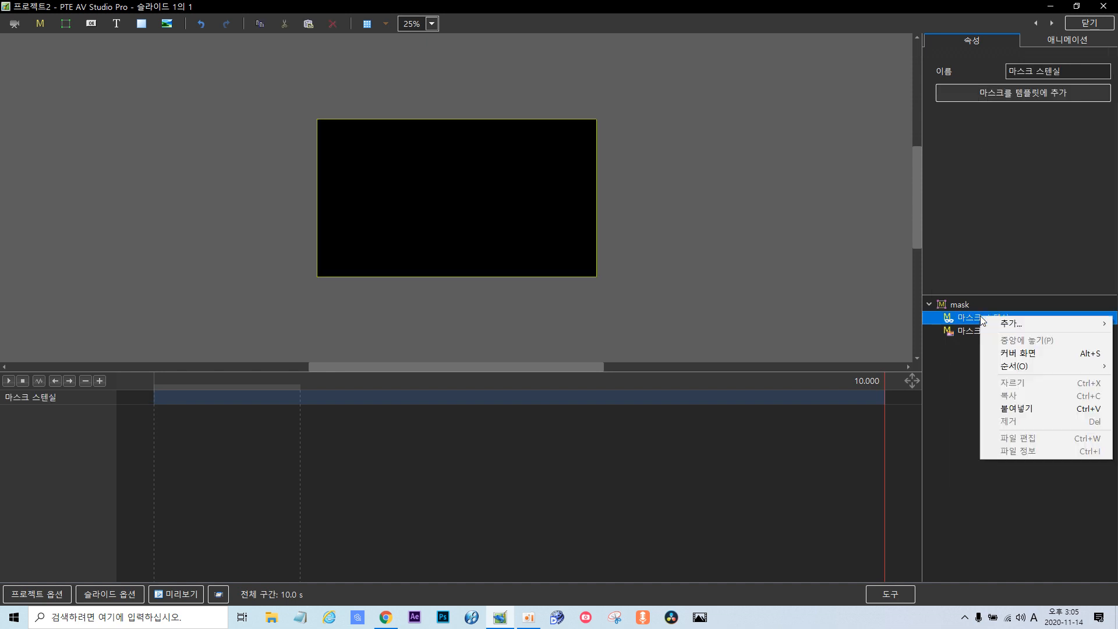
{"action": "left_click", "coordinate": [1043, 407]}
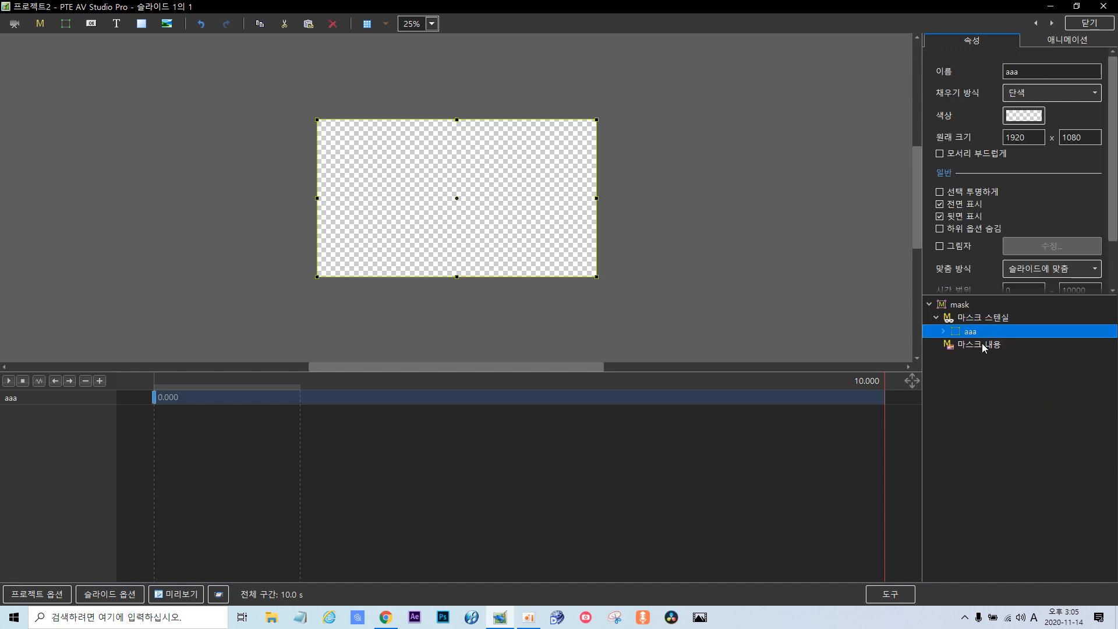
{"action": "mouse_move", "coordinate": [889, 428]}
{"action": "left_mouse_down"}
{"action": "mouse_move", "coordinate": [114, 415]}
{"action": "mouse_move", "coordinate": [885, 408]}
{"action": "left_mouse_up"}
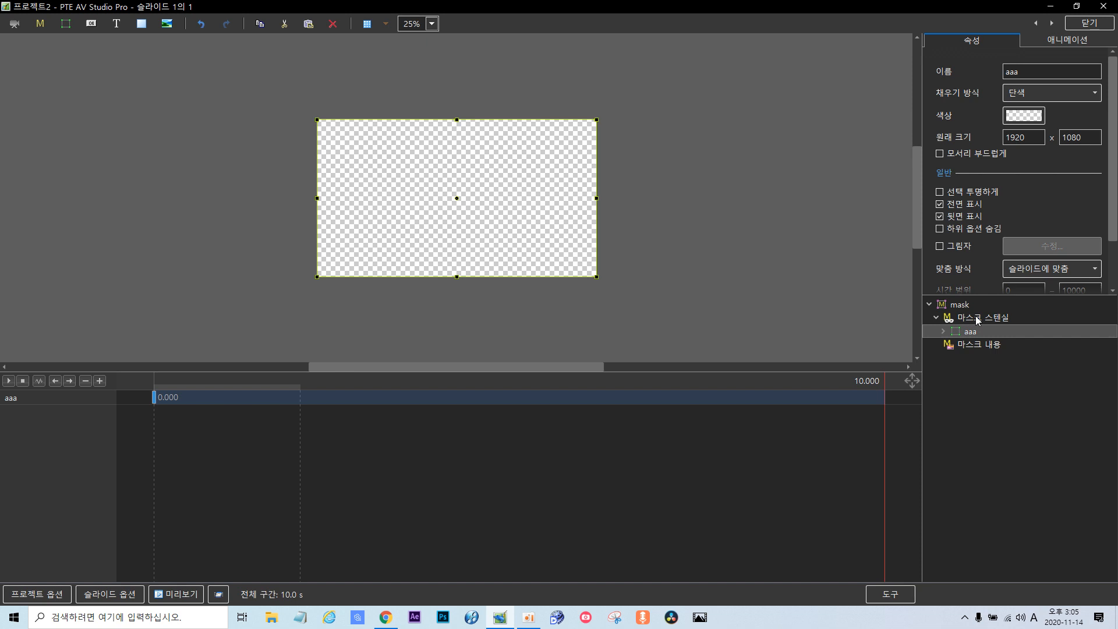
Insert picture 1 from the image folder into the mask contents (마스크 내용) and scrub the timeline to check the masking.
{"action": "left_click", "coordinate": [973, 345]}
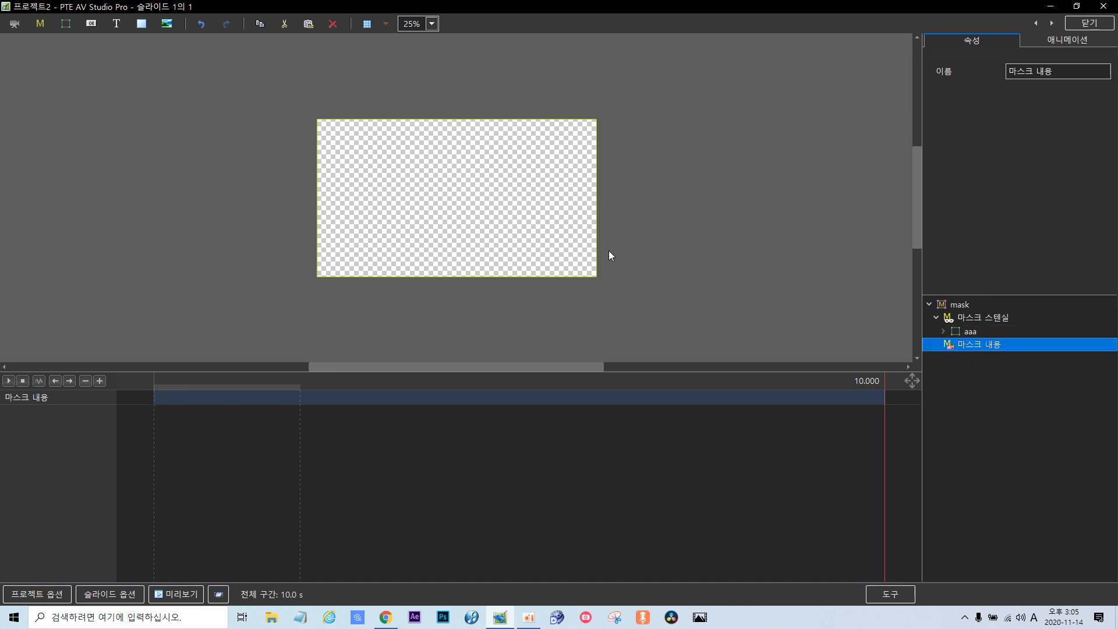
{"action": "left_click", "coordinate": [162, 26]}
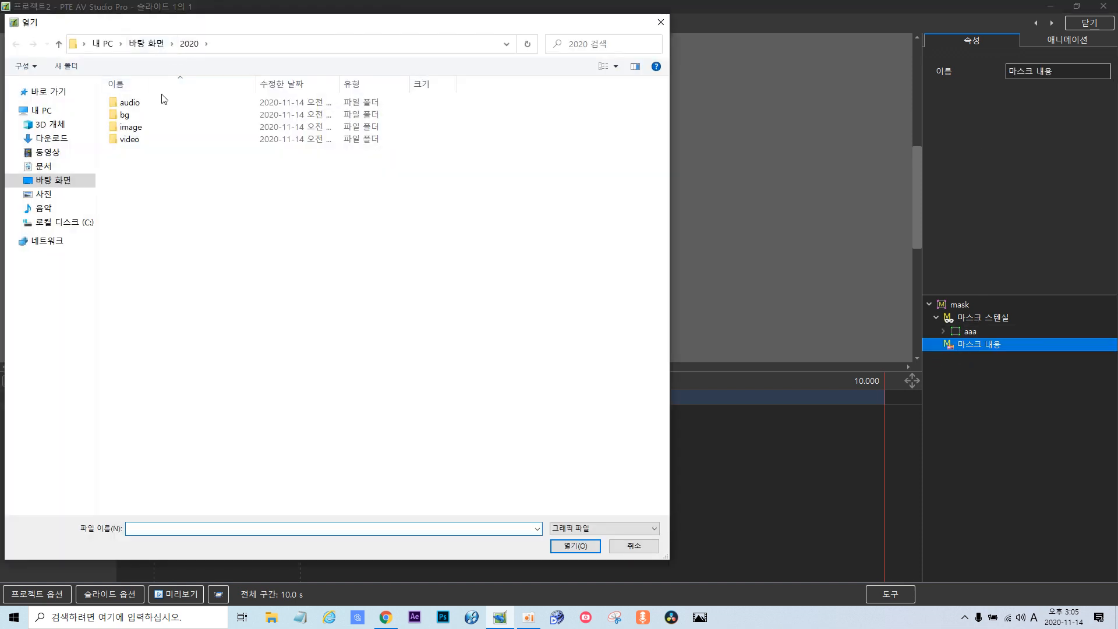
{"action": "double_click", "coordinate": [130, 127]}
{"action": "double_click", "coordinate": [138, 127]}
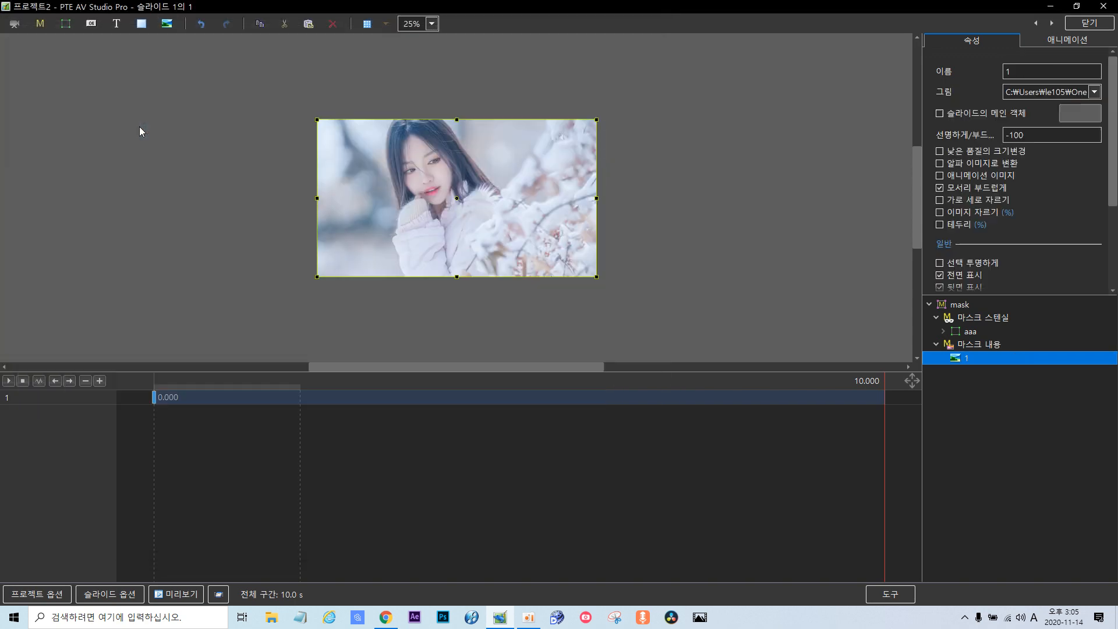
{"action": "mouse_move", "coordinate": [886, 429]}
{"action": "left_mouse_down"}
{"action": "mouse_move", "coordinate": [132, 415]}
{"action": "mouse_move", "coordinate": [884, 421]}
{"action": "left_mouse_up"}
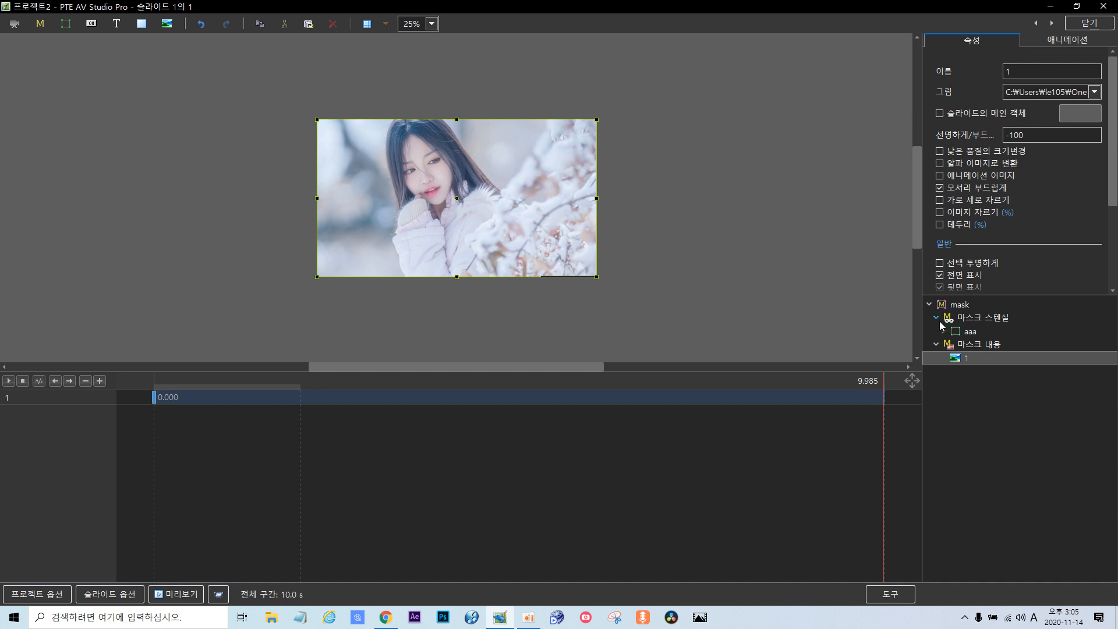
Collapse the mask container and add picture 2 to the slide outside of it.
{"action": "left_click", "coordinate": [930, 304]}
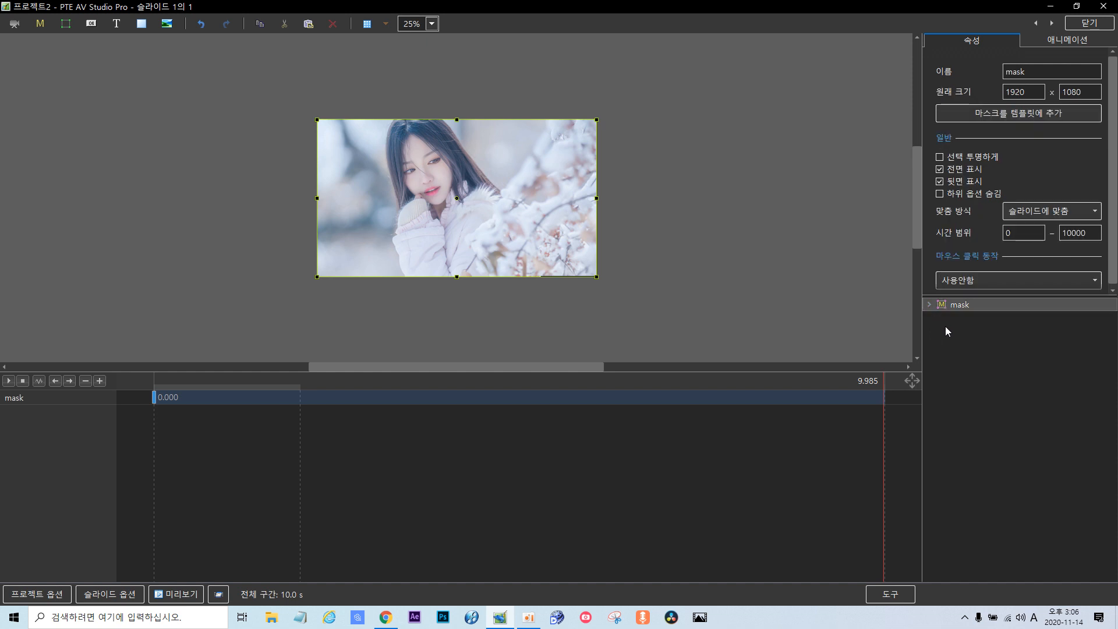
{"action": "left_click", "coordinate": [945, 326]}
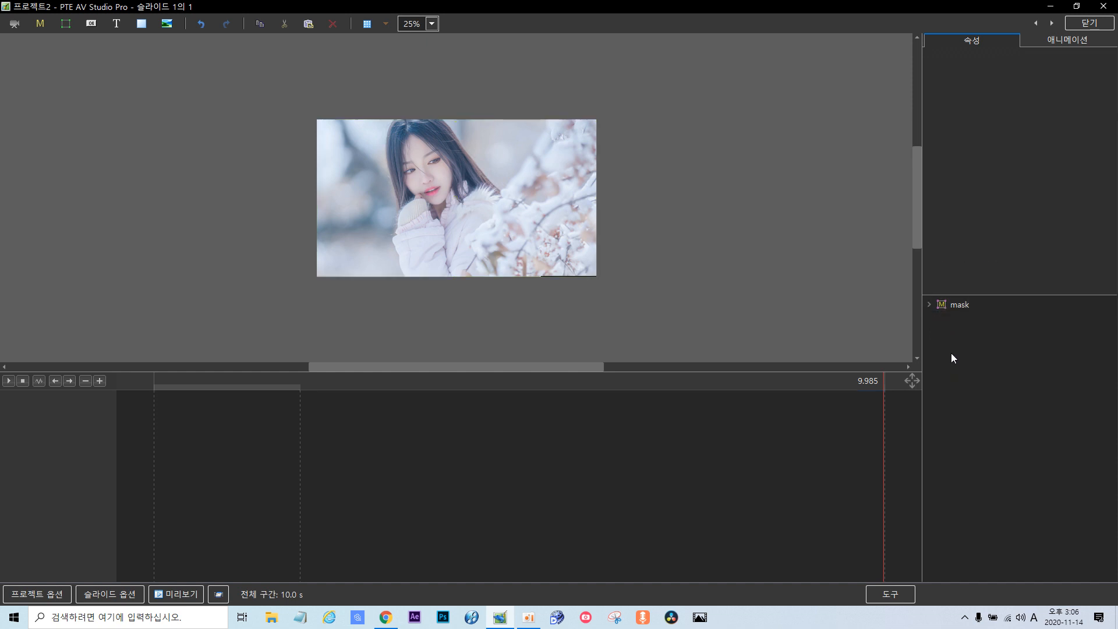
{"action": "left_click", "coordinate": [165, 26]}
{"action": "double_click", "coordinate": [211, 120]}
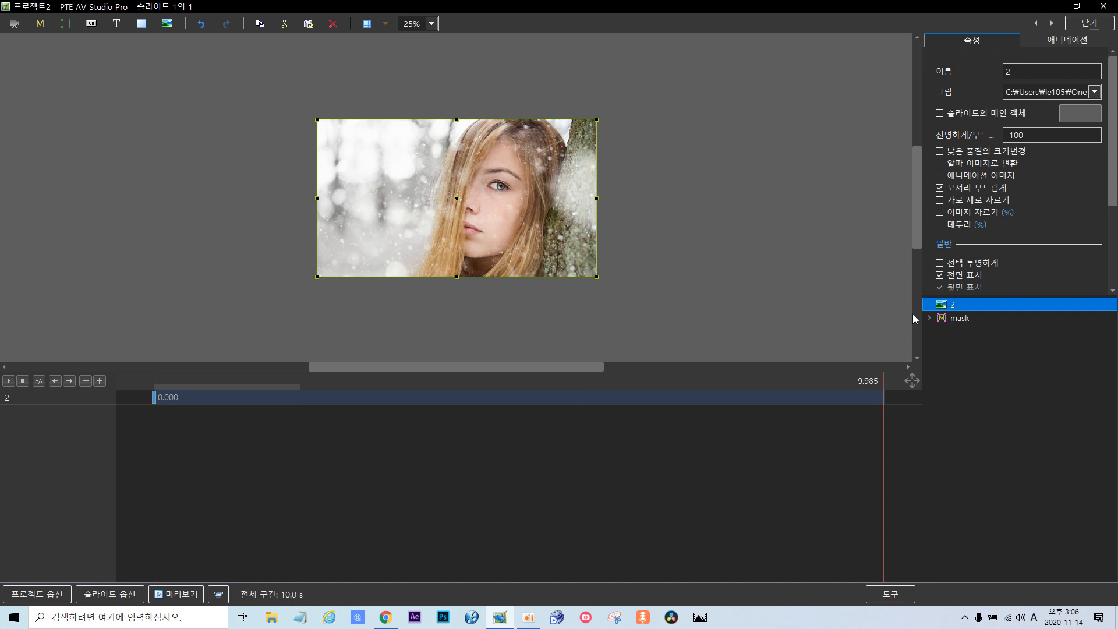
Move the mask container above picture 2 in the object order and scrub the timeline to check the strip reveal.
{"action": "left_click", "coordinate": [963, 322]}
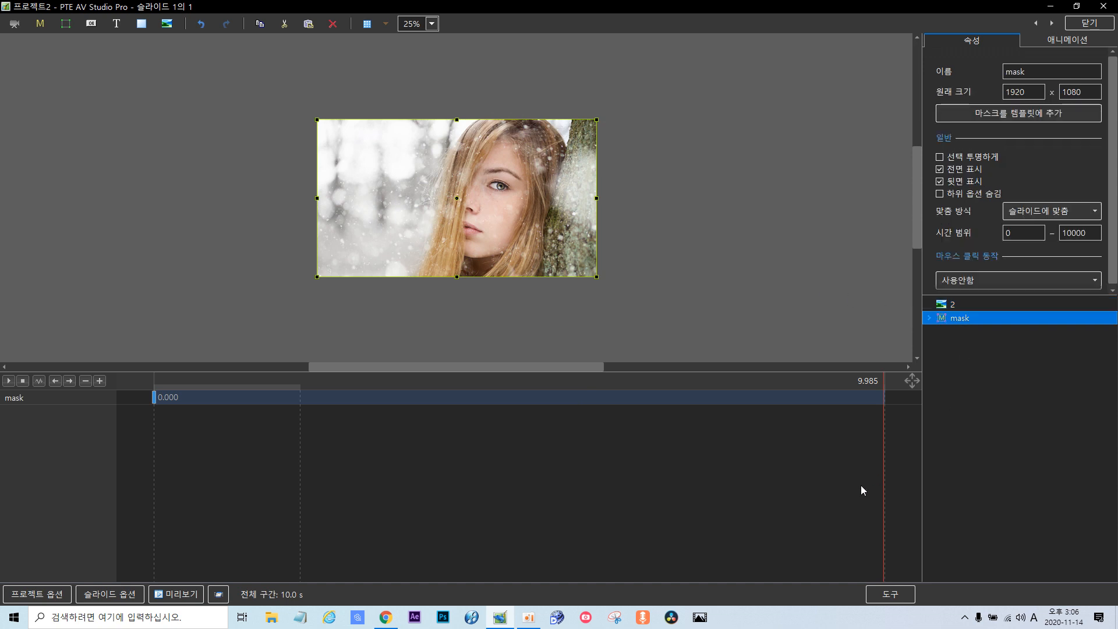
{"action": "key", "text": "shift+Page_Up"}
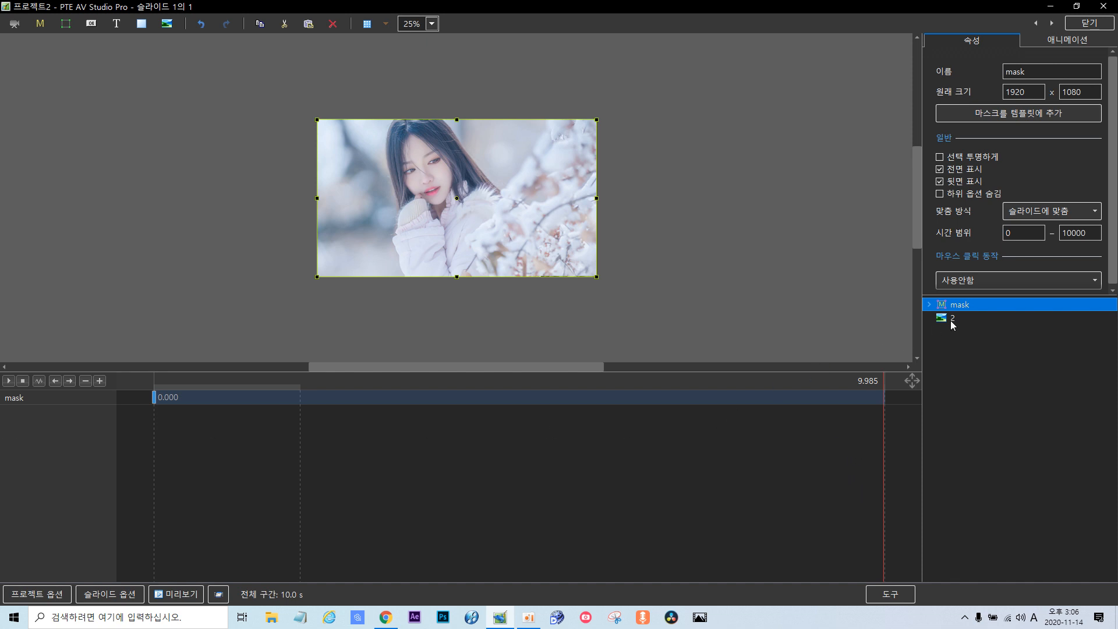
{"action": "left_click_drag", "start_coordinate": [883, 424], "coordinate": [368, 484]}
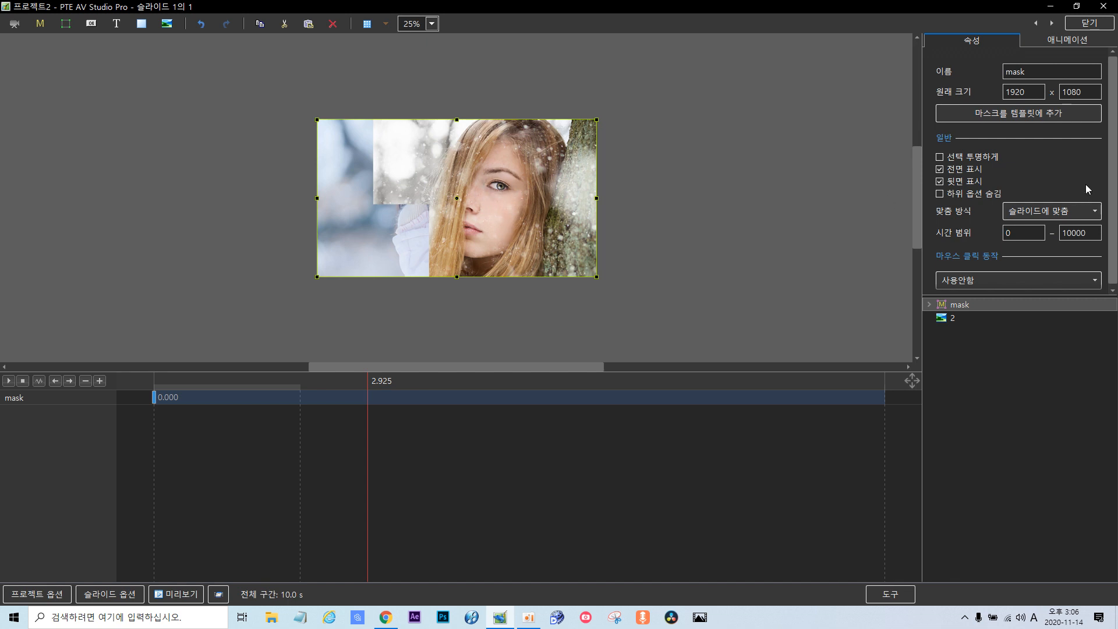
Duplicate the mask container's 0.000 s keyframe and move the copy to 10.000 s.
{"action": "left_click", "coordinate": [1069, 41]}
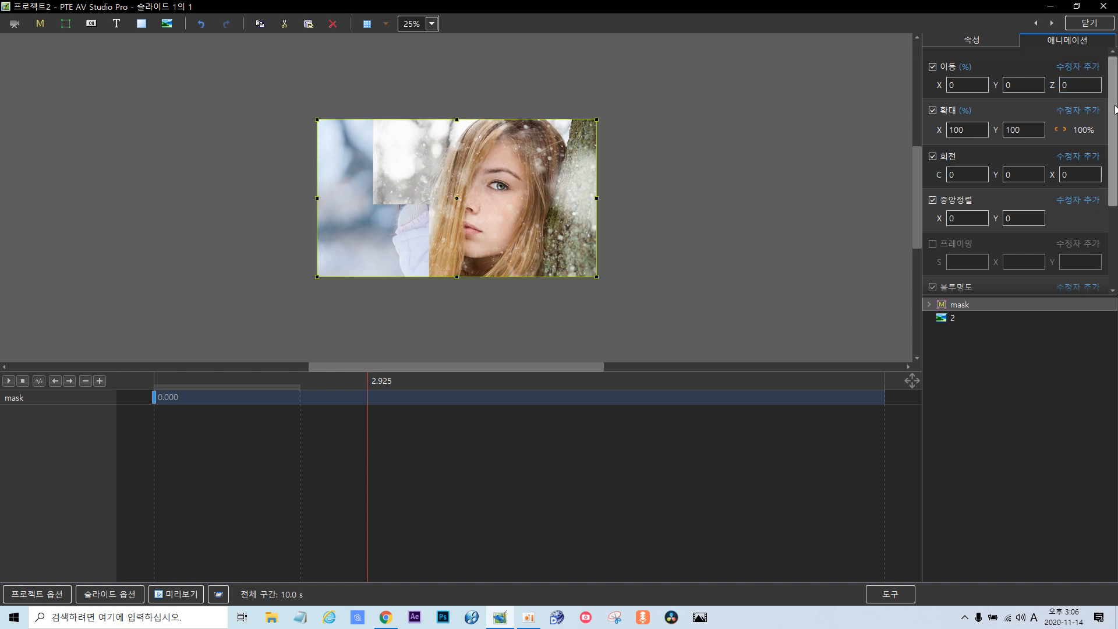
{"action": "scroll", "coordinate": [949, 252], "scroll_direction": "down", "scroll_amount": 3}
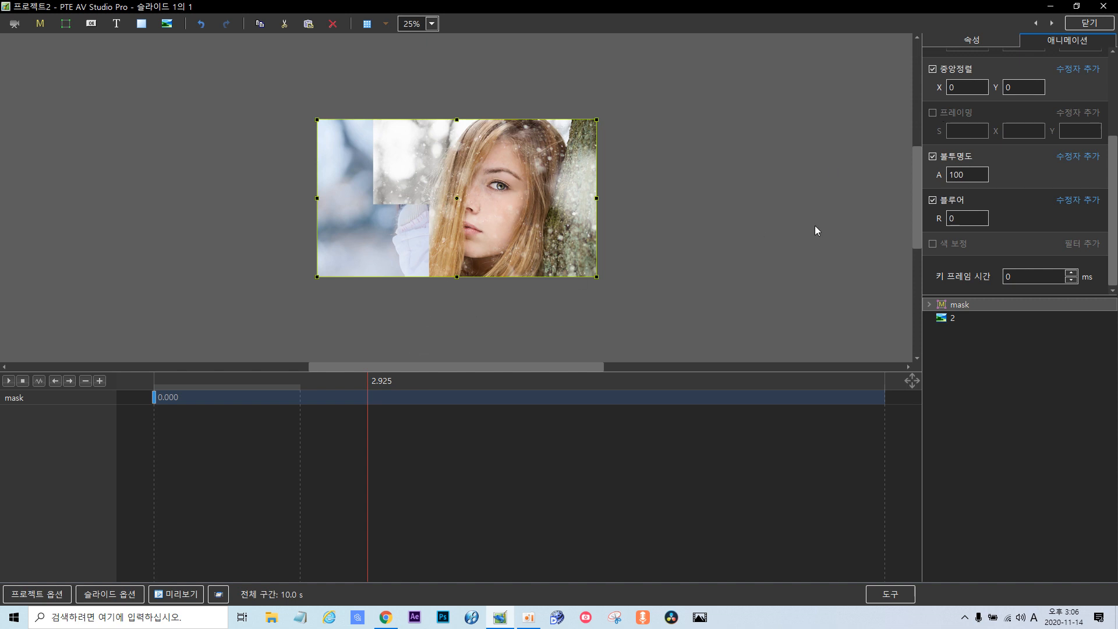
{"action": "right_click", "coordinate": [153, 400]}
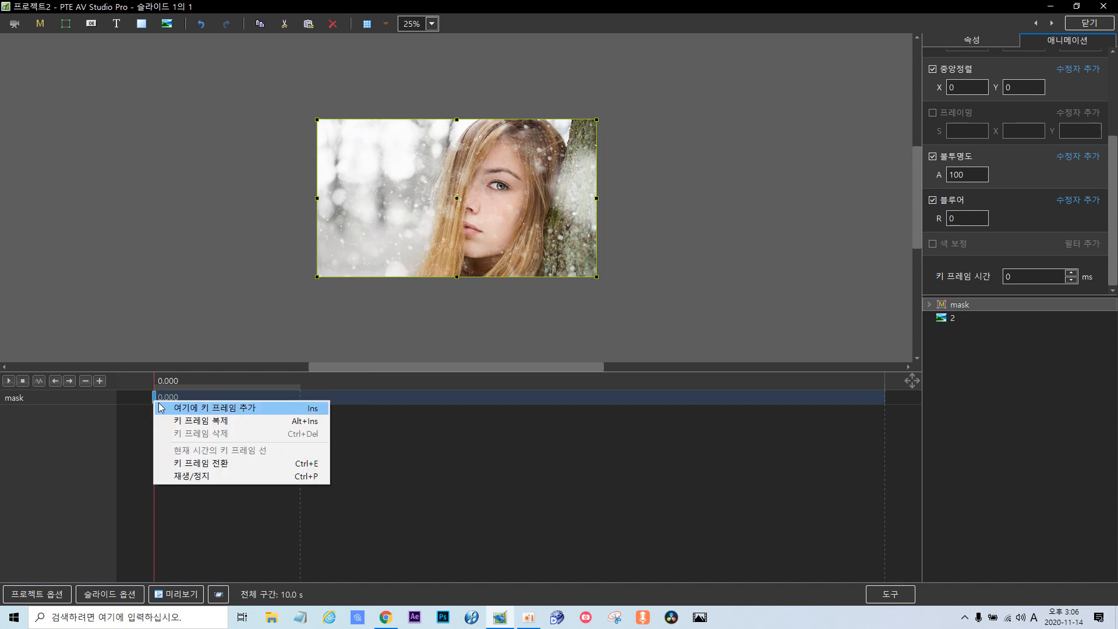
{"action": "left_click", "coordinate": [205, 421]}
{"action": "left_click_drag", "start_coordinate": [173, 396], "coordinate": [885, 428]}
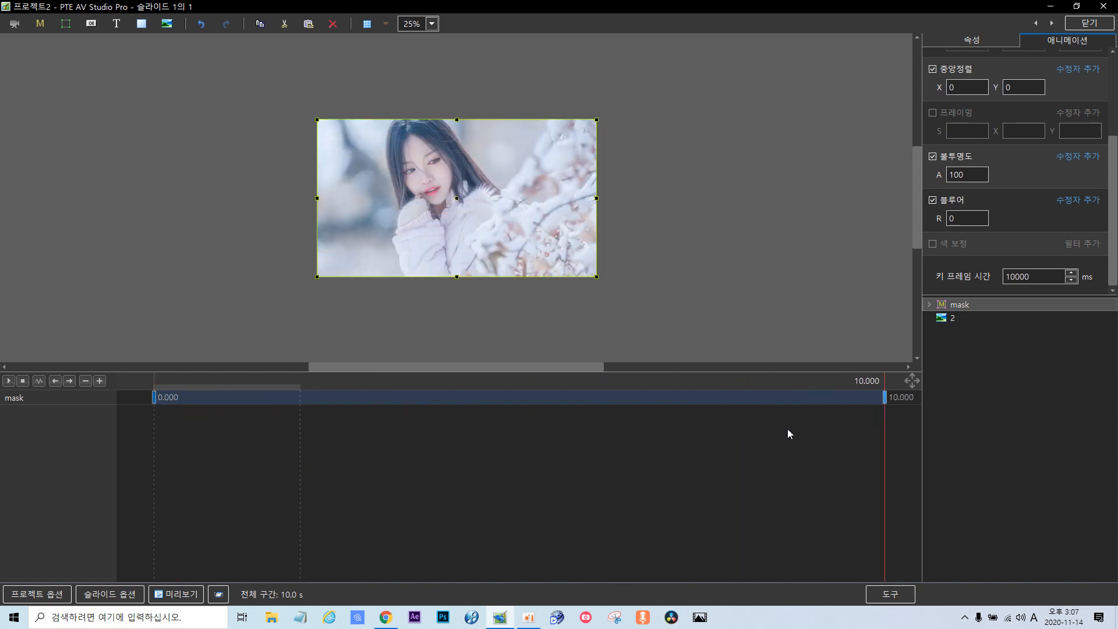
Duplicate the mask container's 0.000 s keyframe, move the copy to 5.164 s and delete the keyframe at 10.000 s.
{"action": "left_click", "coordinate": [153, 397]}
{"action": "right_click", "coordinate": [153, 397]}
{"action": "left_click", "coordinate": [221, 417]}
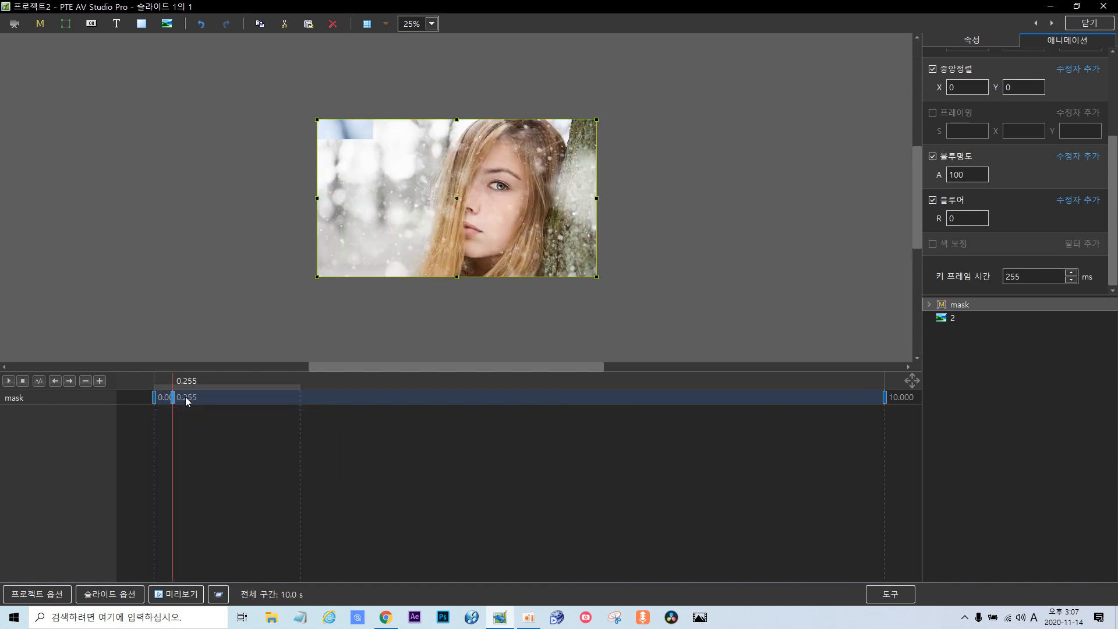
{"action": "left_click_drag", "start_coordinate": [173, 396], "coordinate": [530, 427]}
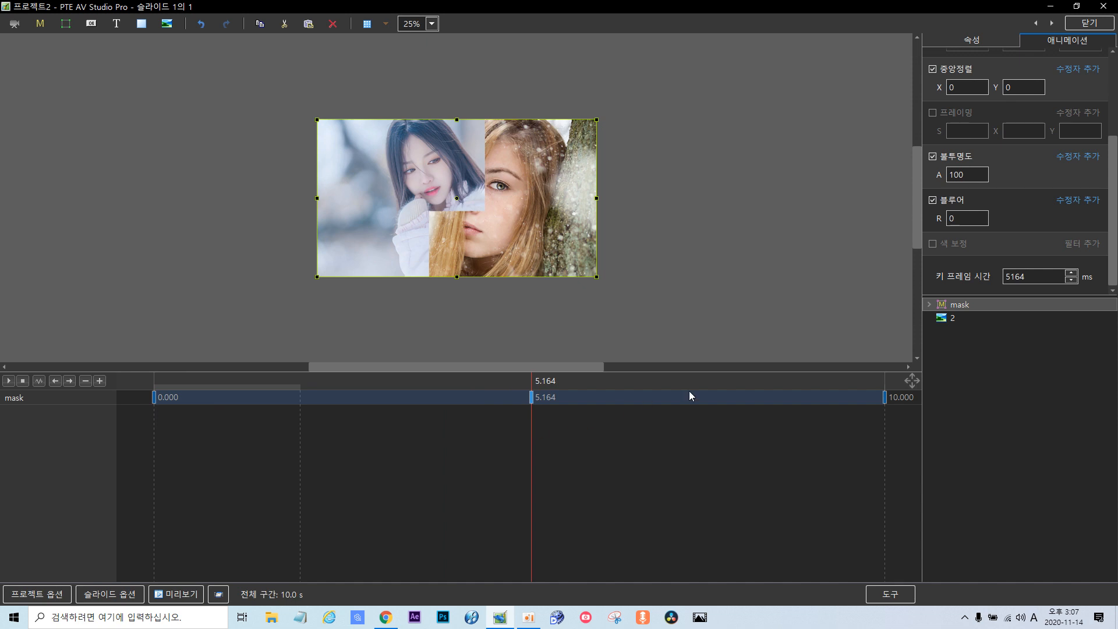
{"action": "right_click", "coordinate": [885, 401]}
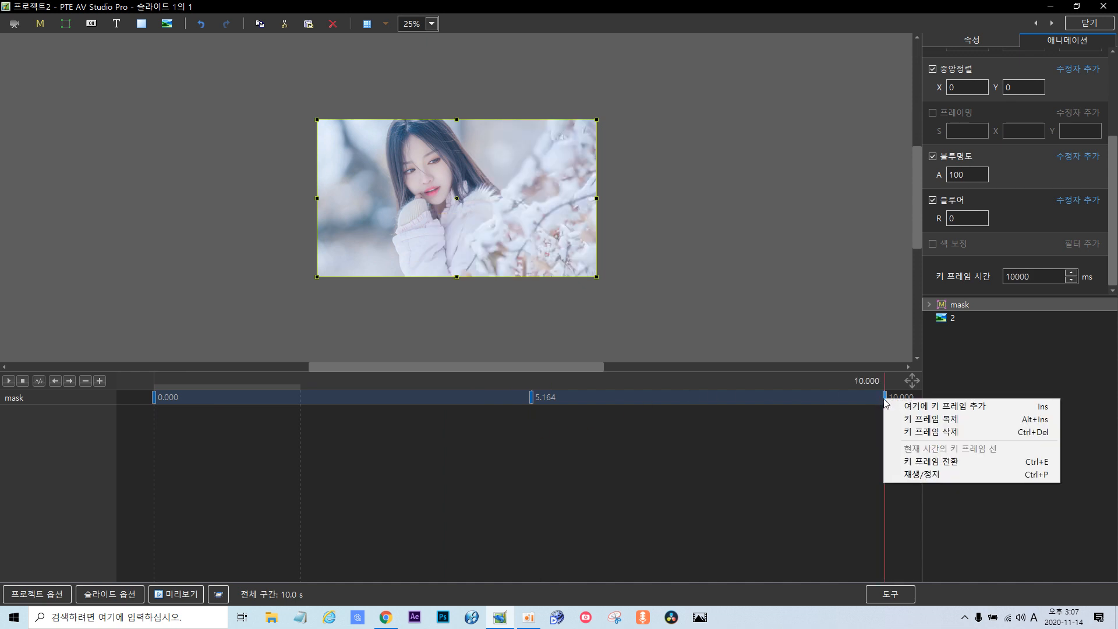
{"action": "left_click", "coordinate": [922, 432]}
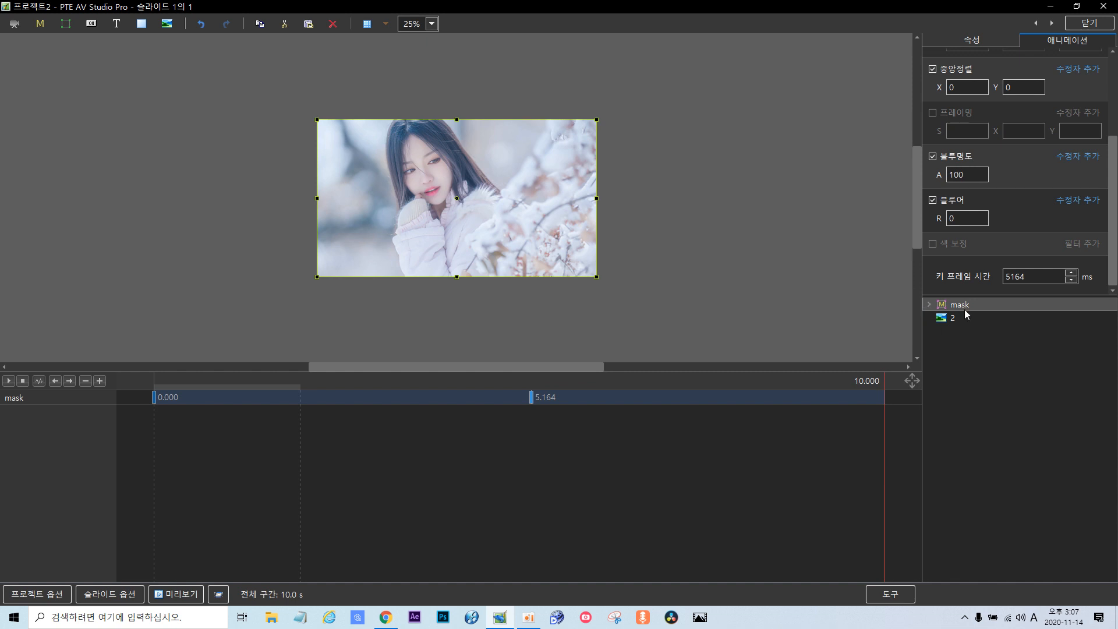
Delete the mask container's keyframe at 5.164 s.
{"action": "right_click", "coordinate": [531, 402]}
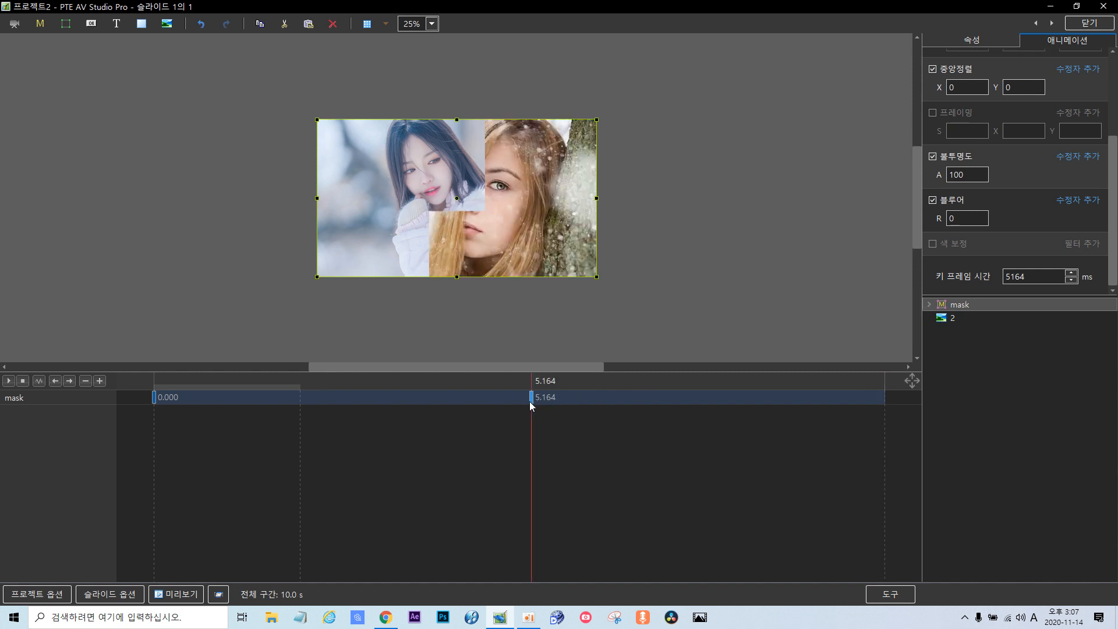
{"action": "left_click", "coordinate": [572, 436]}
Duplicate picture 2's 0.000 s keyframe and move the copy to 10.000 s.
{"action": "left_click", "coordinate": [954, 319]}
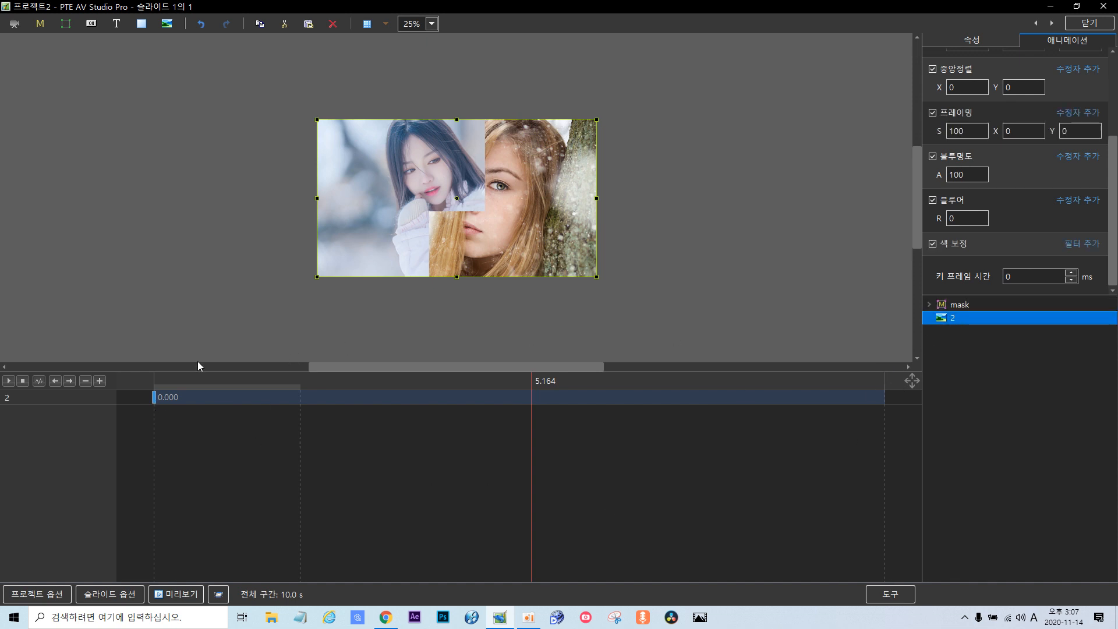
{"action": "right_click", "coordinate": [155, 399]}
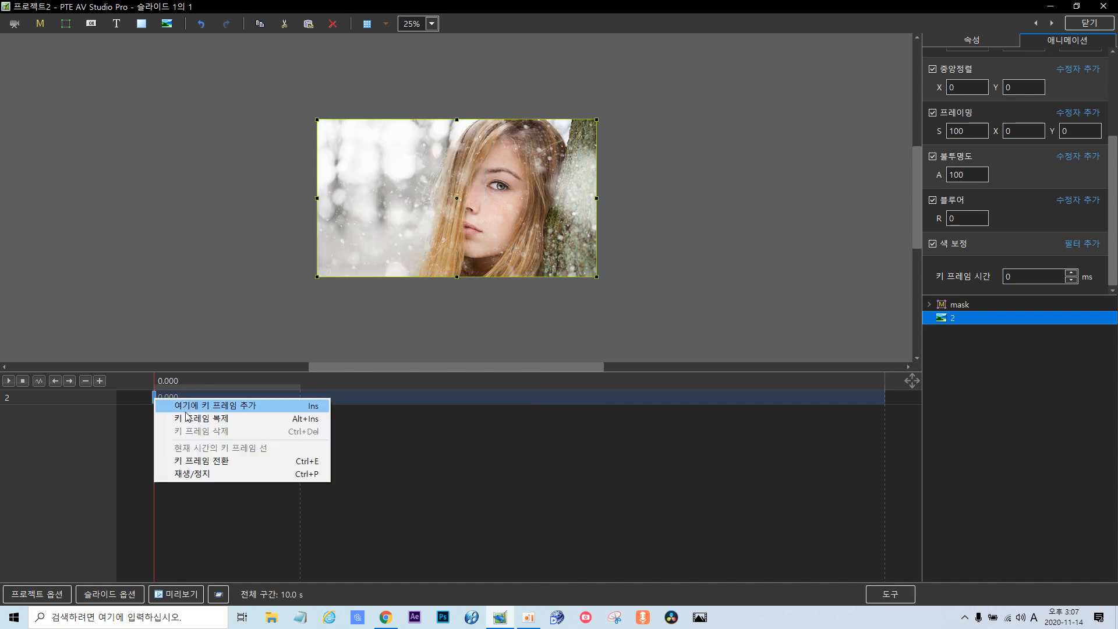
{"action": "left_click", "coordinate": [186, 418]}
{"action": "left_click_drag", "start_coordinate": [172, 397], "coordinate": [883, 412]}
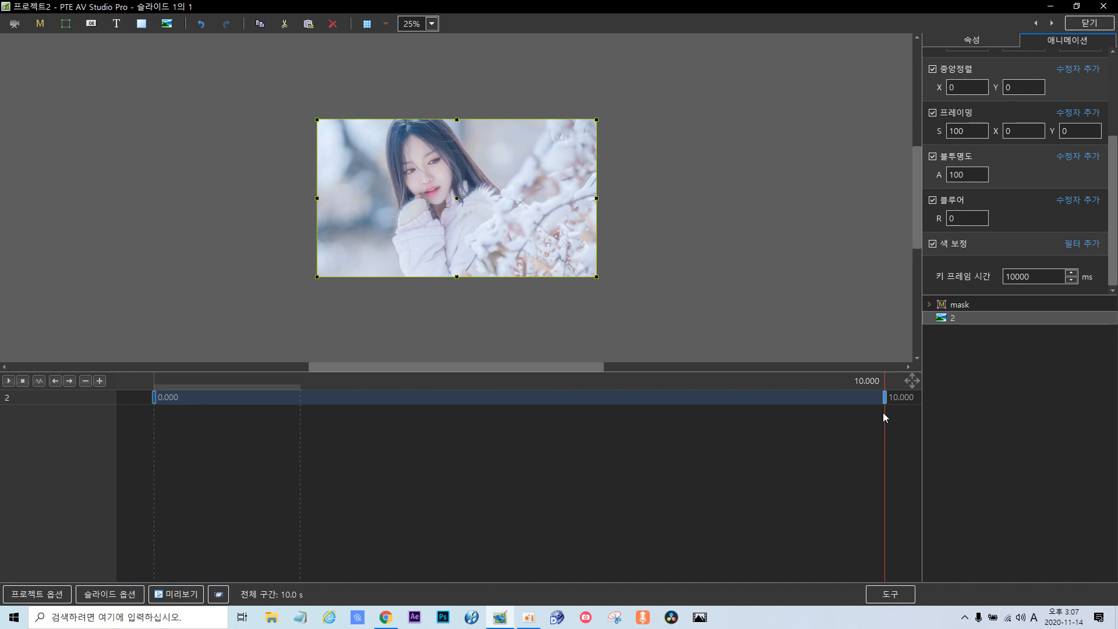
Duplicate picture 2's 0.000 s keyframe, move the copy to 4.582 s and adjust the framing scale there.
{"action": "left_click", "coordinate": [155, 397]}
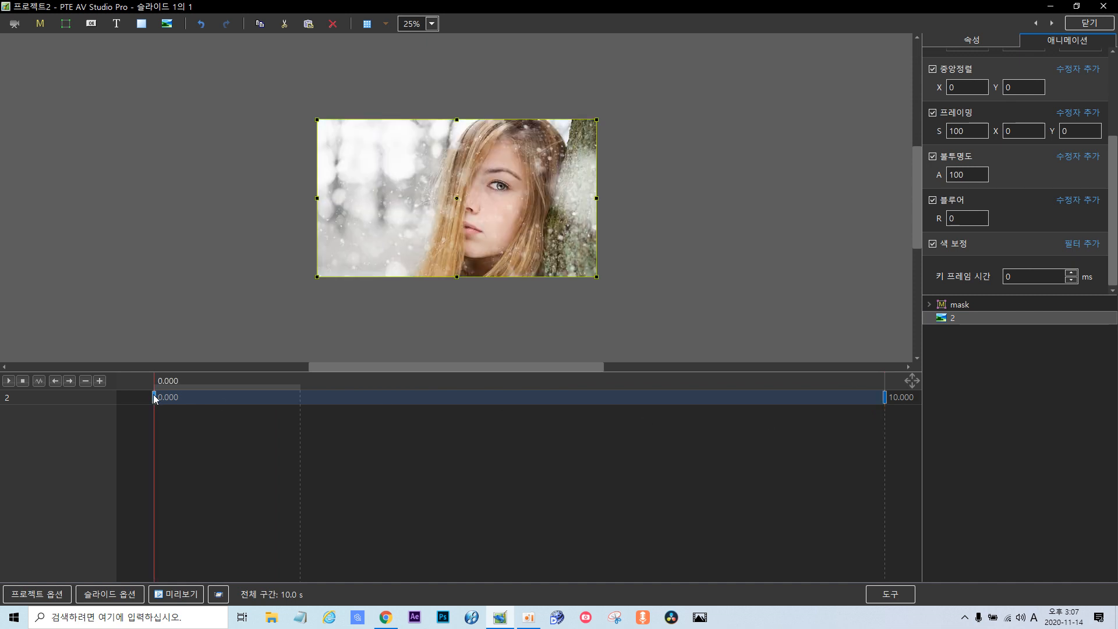
{"action": "right_click", "coordinate": [155, 397]}
{"action": "left_click", "coordinate": [180, 415]}
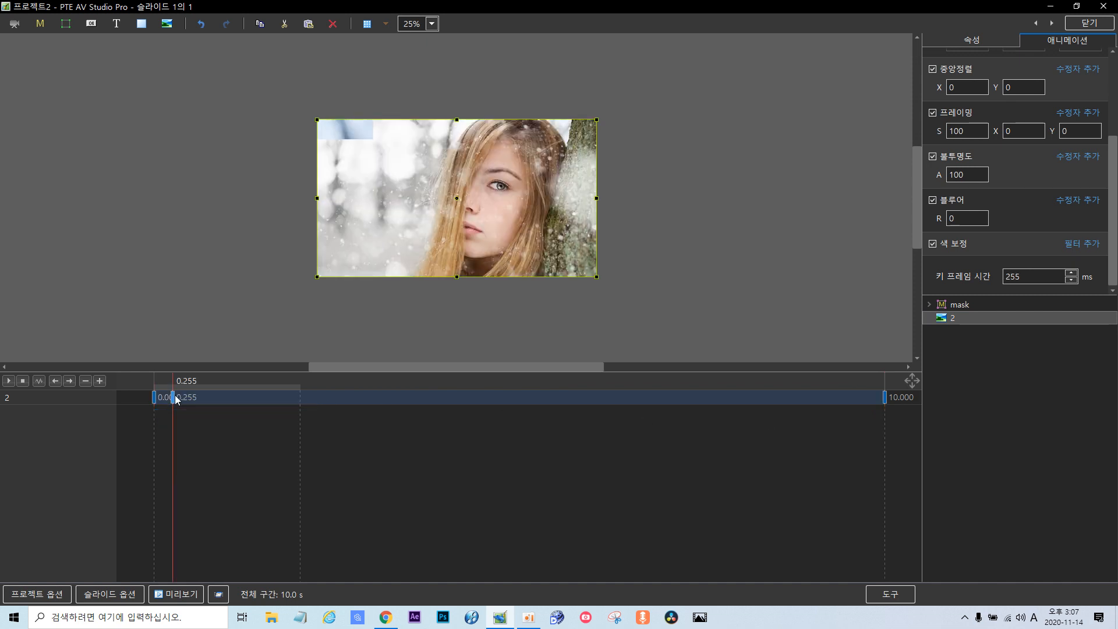
{"action": "left_click_drag", "start_coordinate": [175, 398], "coordinate": [487, 412]}
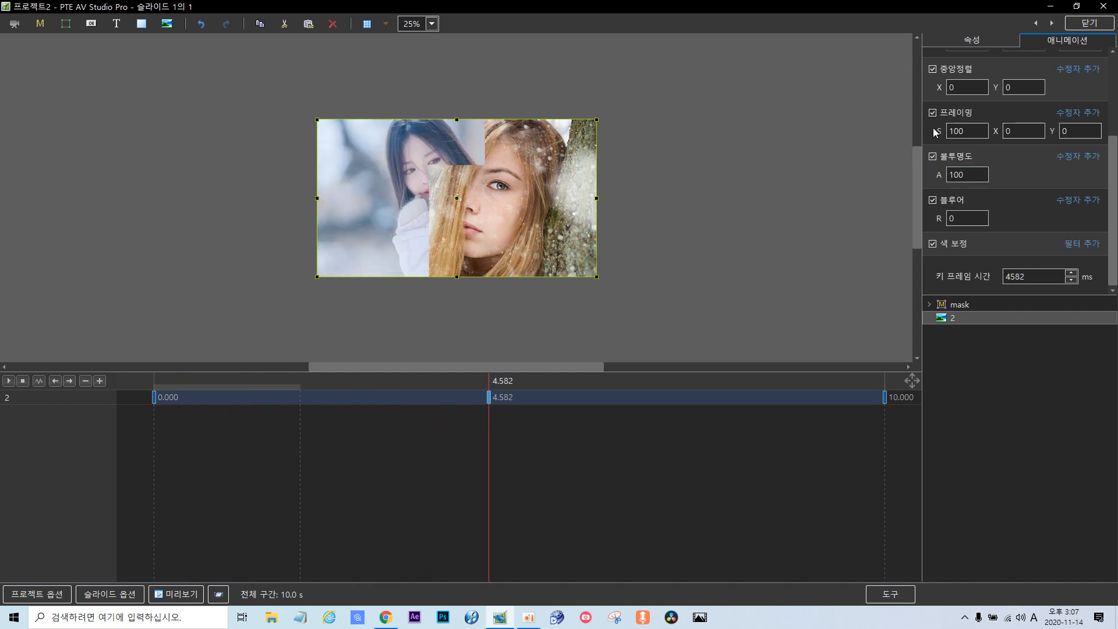
{"action": "left_click_drag", "start_coordinate": [939, 132], "coordinate": [627, 212]}
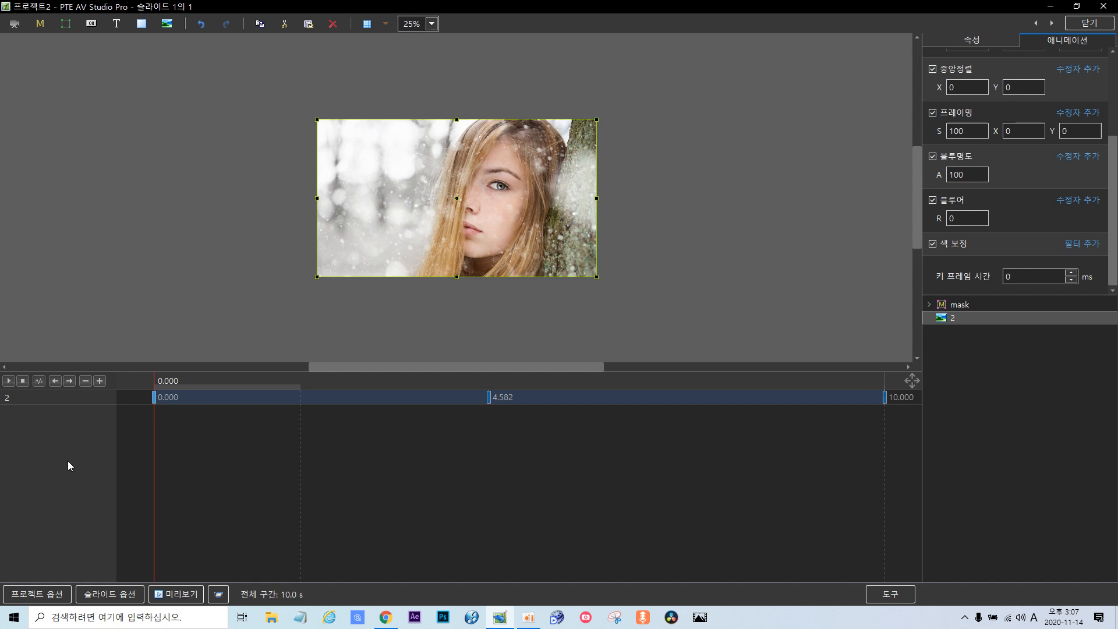
Play the slide animation, close the object editor and play the slide from its start in the main window.
{"action": "left_click", "coordinate": [9, 381]}
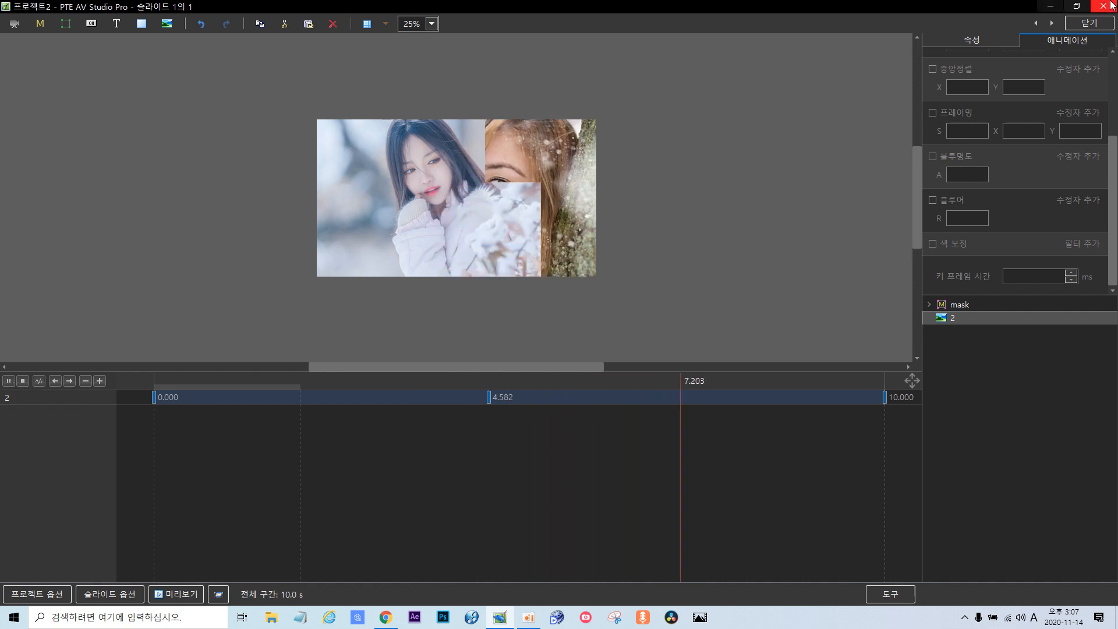
{"action": "left_click", "coordinate": [1089, 24]}
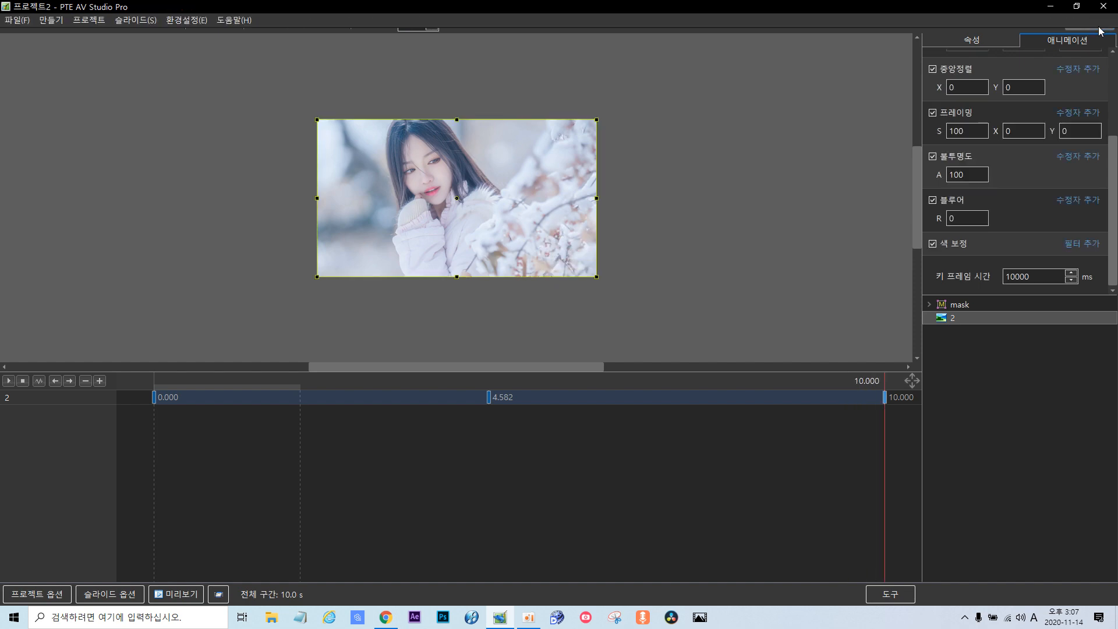
{"action": "left_click", "coordinate": [389, 456]}
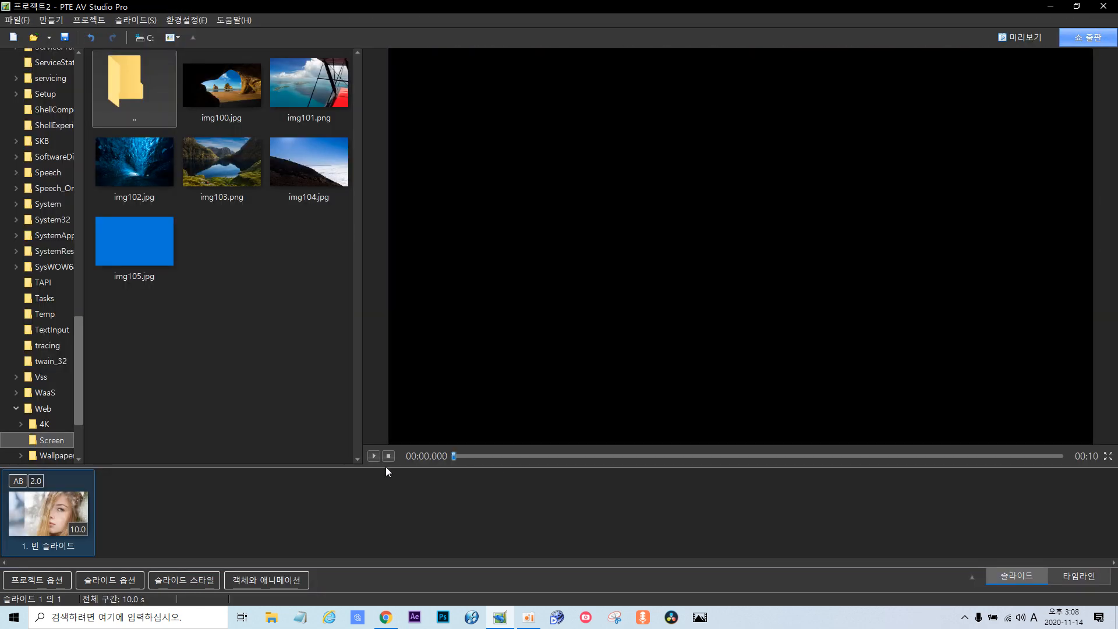
{"action": "left_click", "coordinate": [373, 456]}
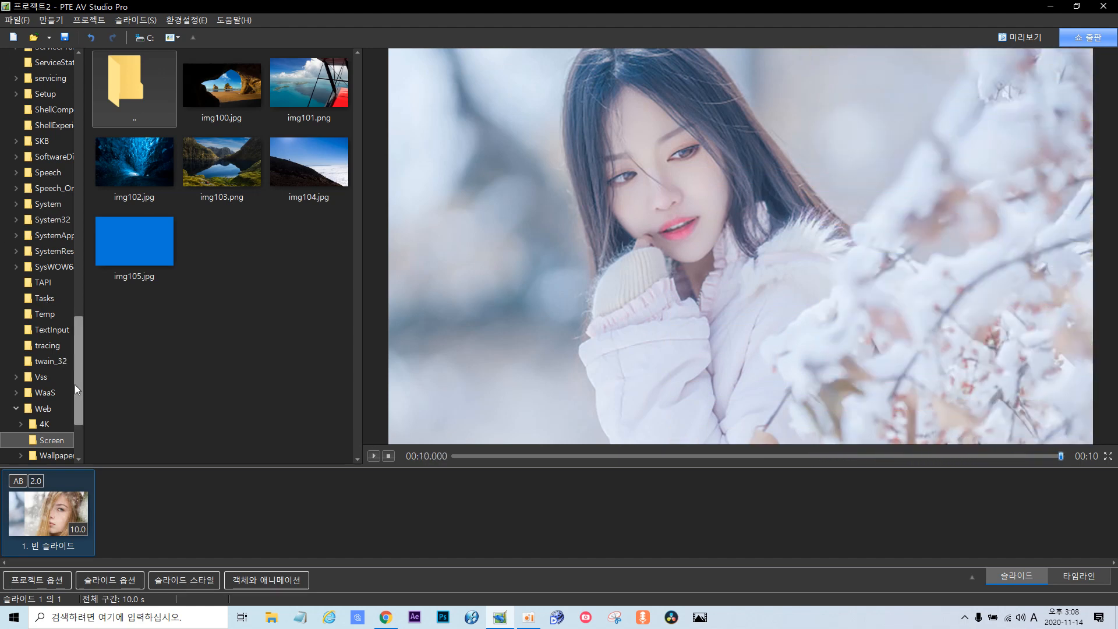
Insert a blank slide after the first one and set its duration to 10 seconds.
{"action": "left_click", "coordinate": [143, 515]}
{"action": "right_click", "coordinate": [149, 516]}
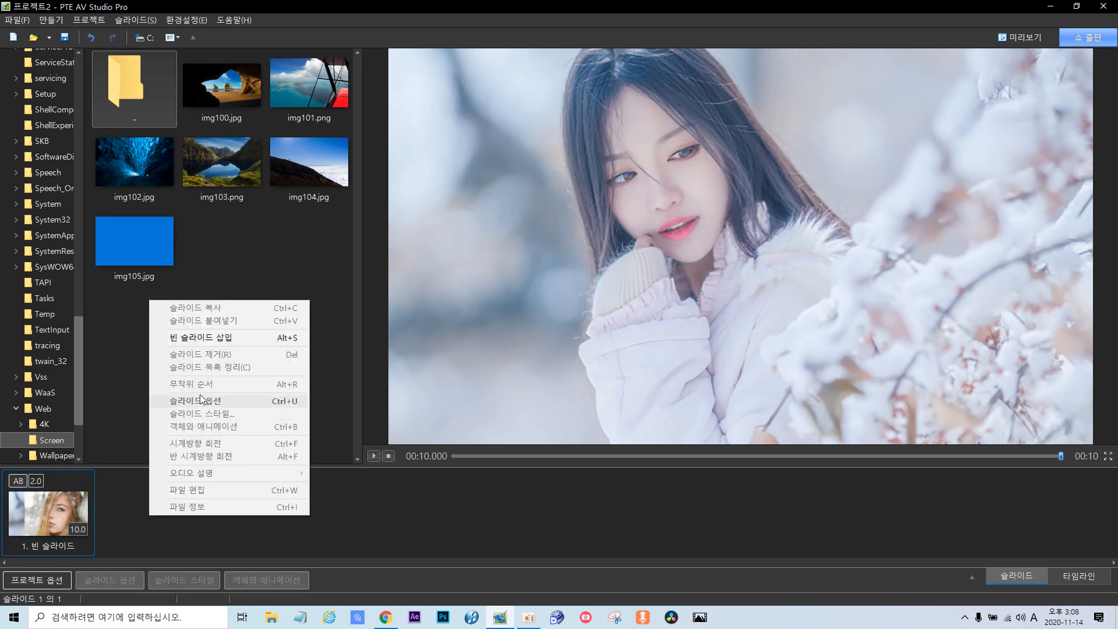
{"action": "left_click", "coordinate": [223, 337]}
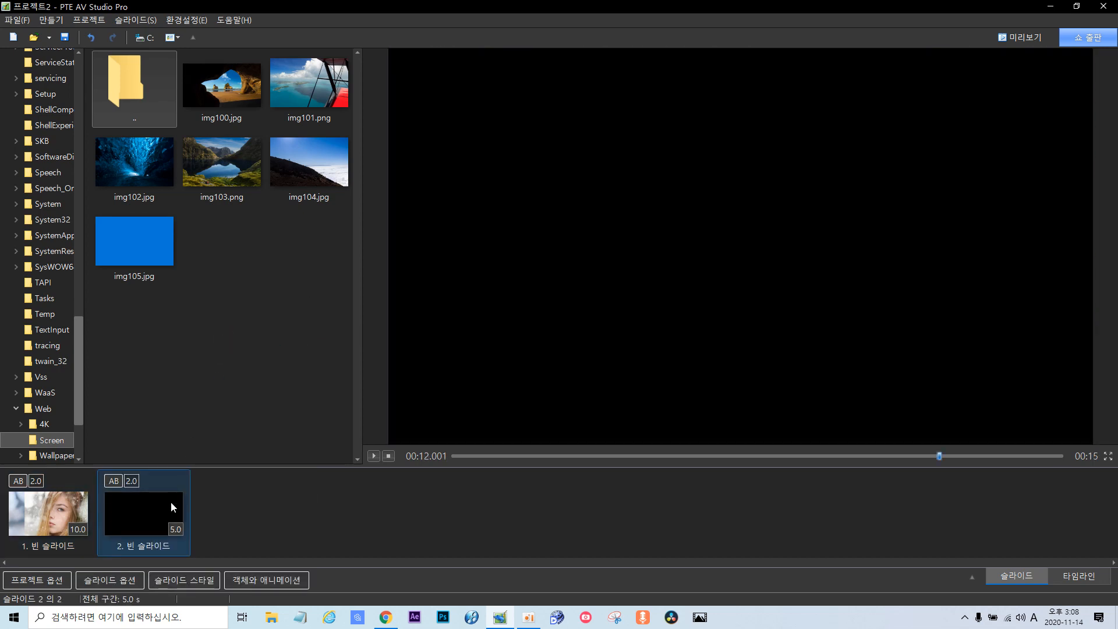
{"action": "left_click", "coordinate": [180, 527]}
{"action": "key", "text": "BackSpace"}
{"action": "type", "text": "10"}
Open and close the second slide's object editor, and play part of the first slide to review its strip reveal.
{"action": "left_click", "coordinate": [277, 579]}
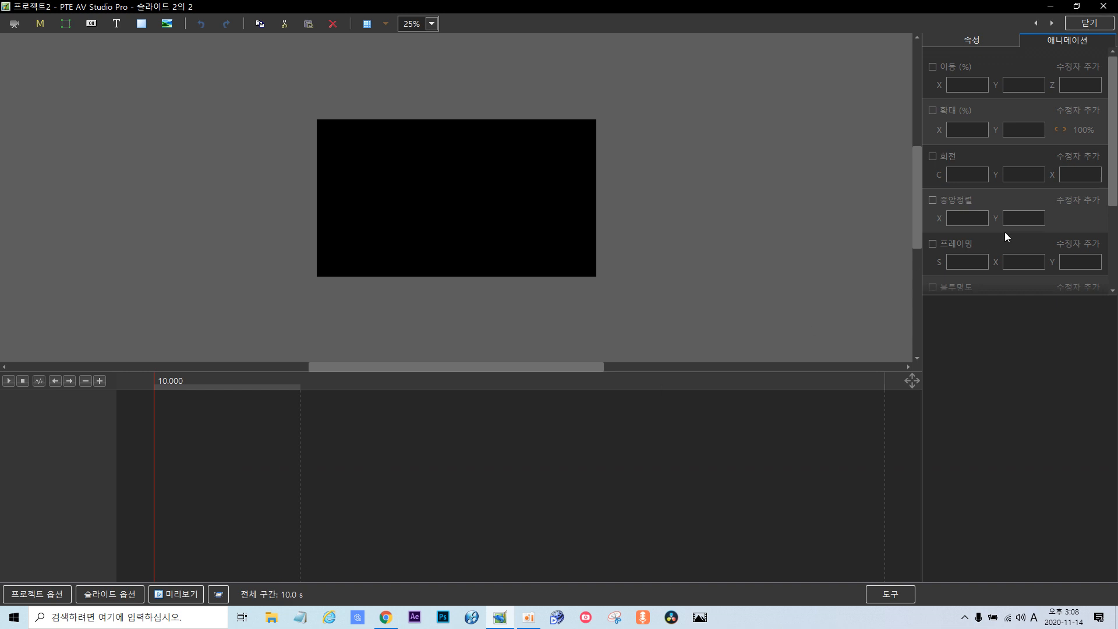
{"action": "left_click", "coordinate": [1090, 23]}
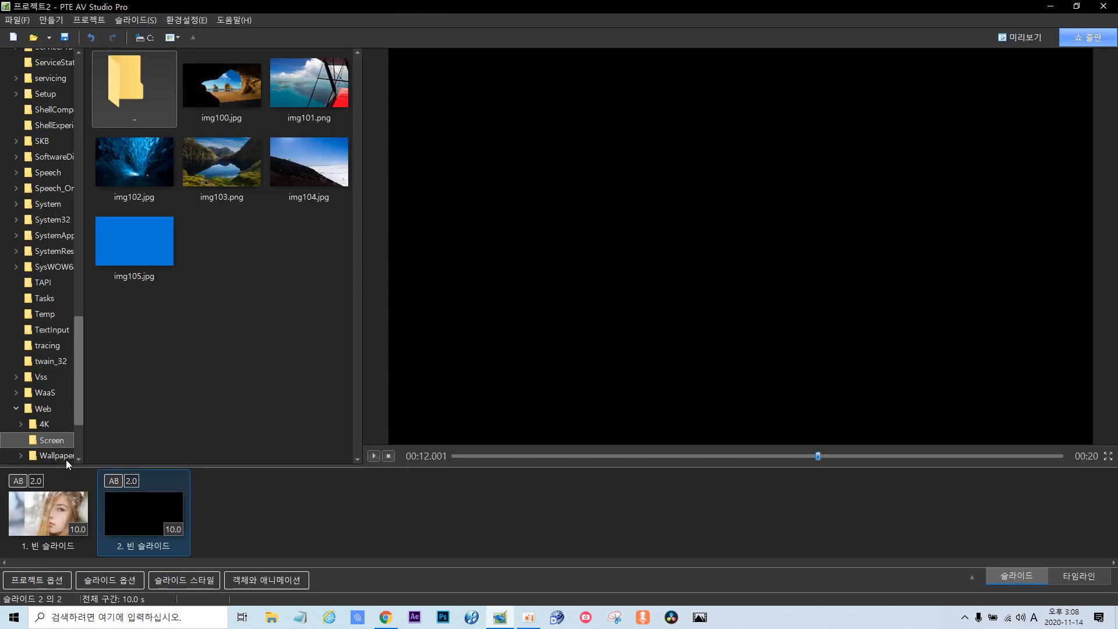
{"action": "left_click", "coordinate": [44, 519]}
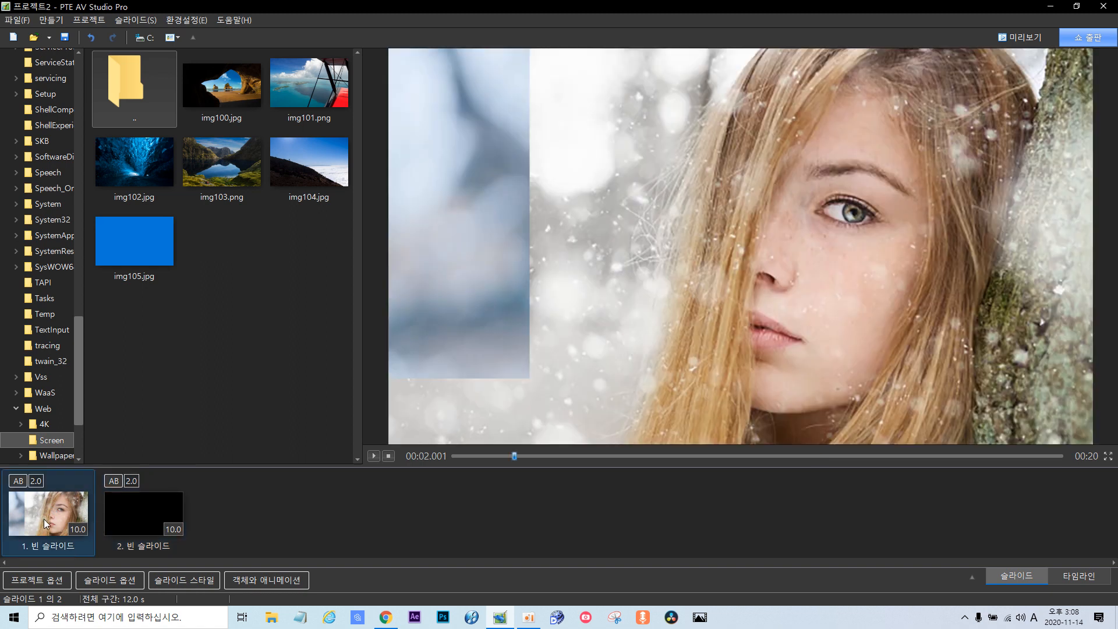
{"action": "left_click", "coordinate": [374, 457]}
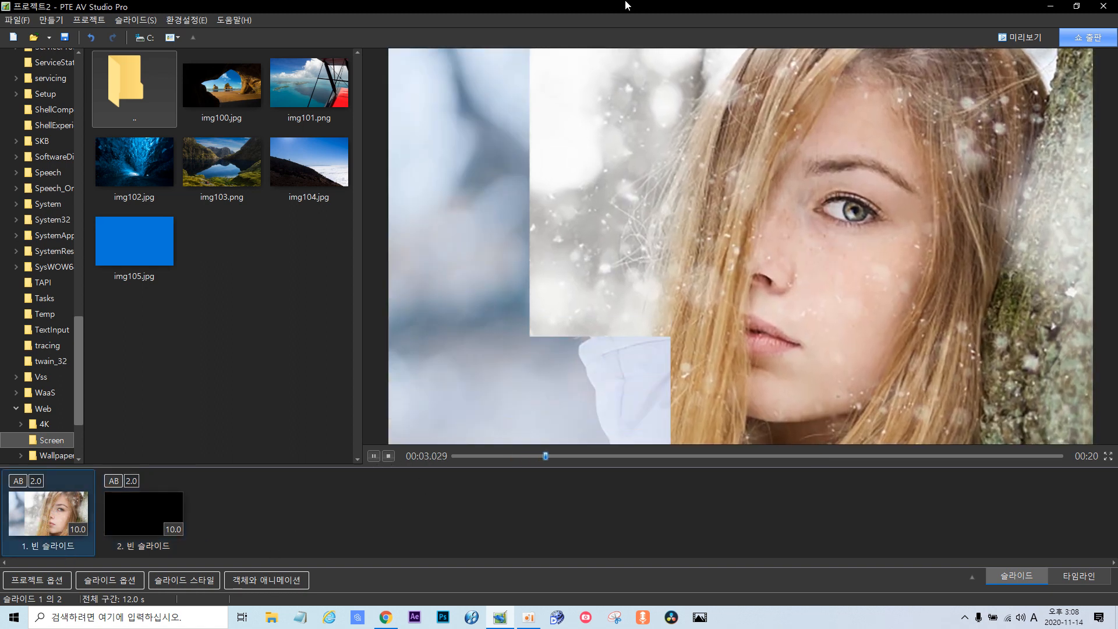
{"action": "left_click", "coordinate": [373, 456]}
Open the second slide's objects and animation editor, add a frame and rename it mask.
{"action": "left_click", "coordinate": [143, 512]}
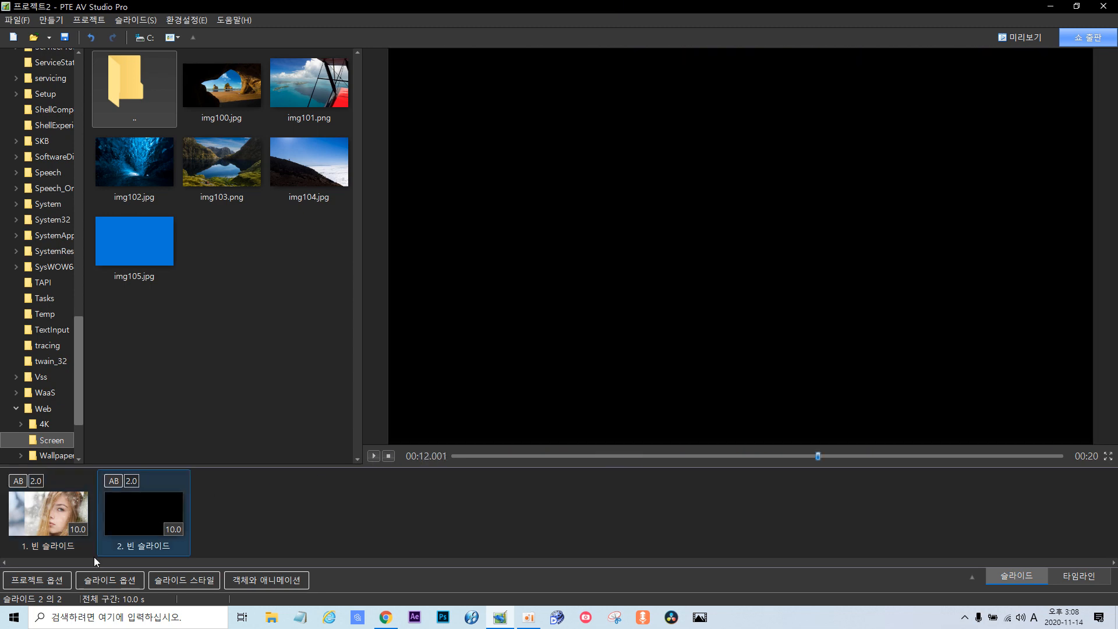
{"action": "left_click", "coordinate": [263, 582]}
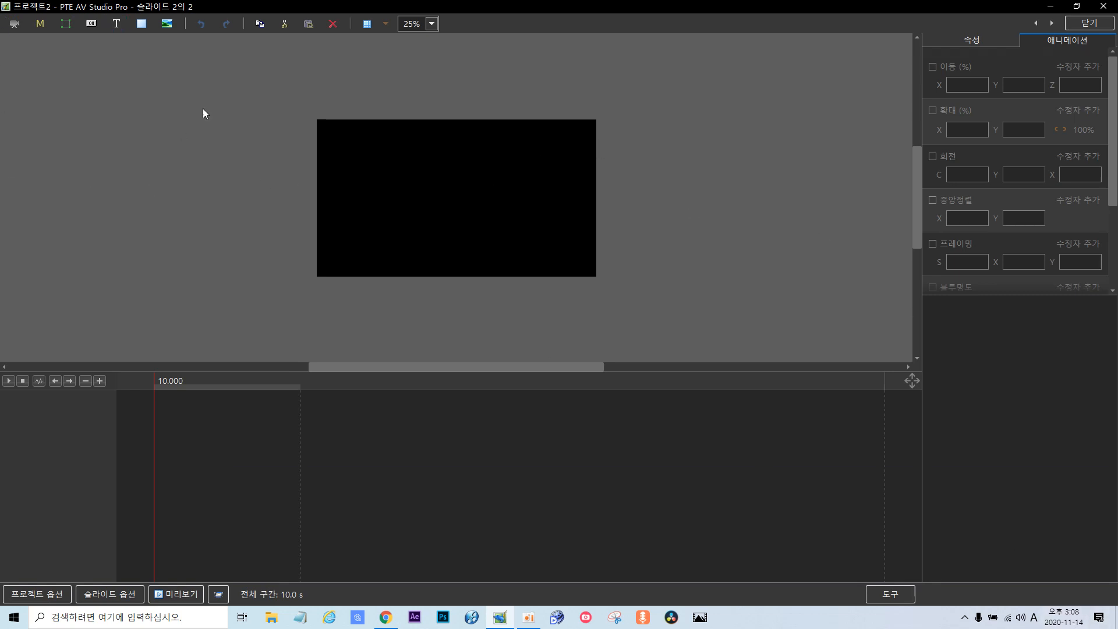
{"action": "left_click", "coordinate": [67, 27]}
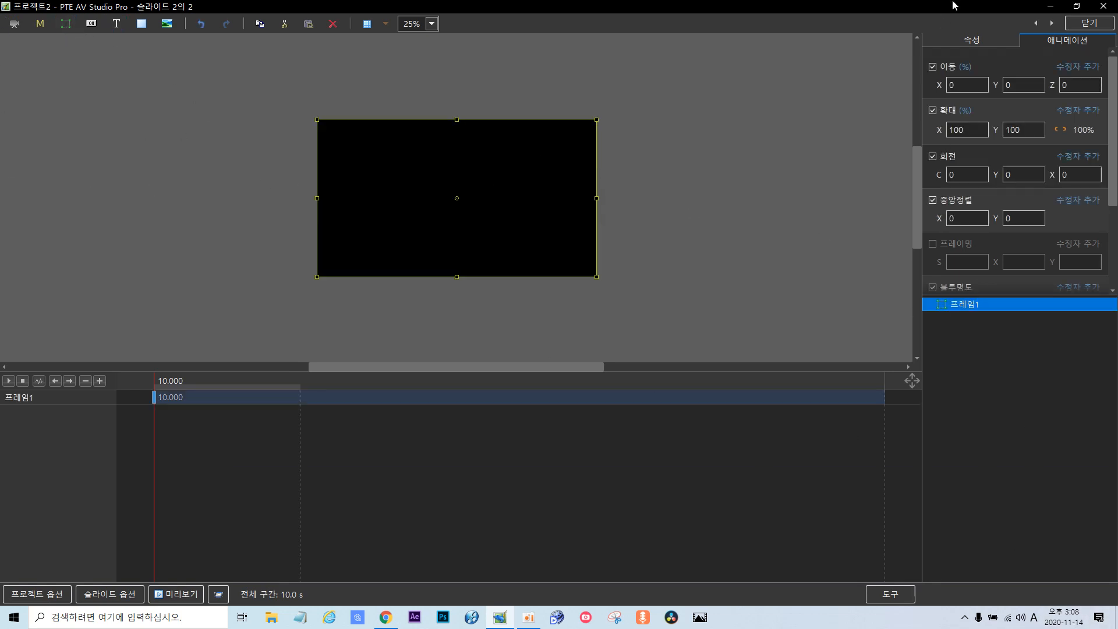
{"action": "left_click", "coordinate": [971, 41]}
{"action": "double_click", "coordinate": [1034, 70]}
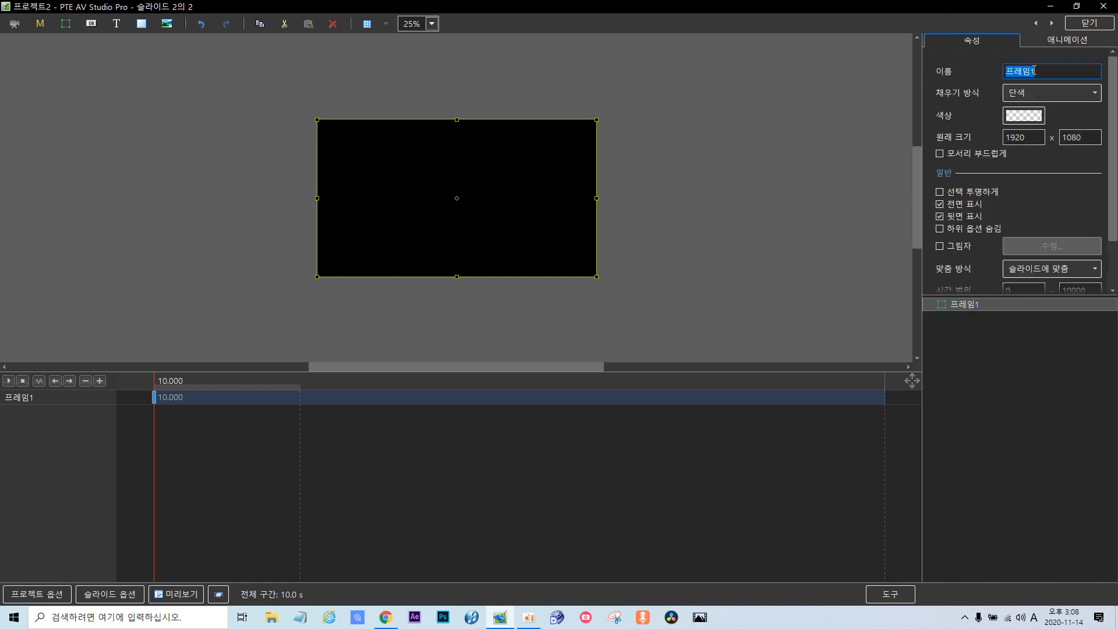
{"action": "key", "text": "BackSpace"}
{"action": "type", "text": "mask"}
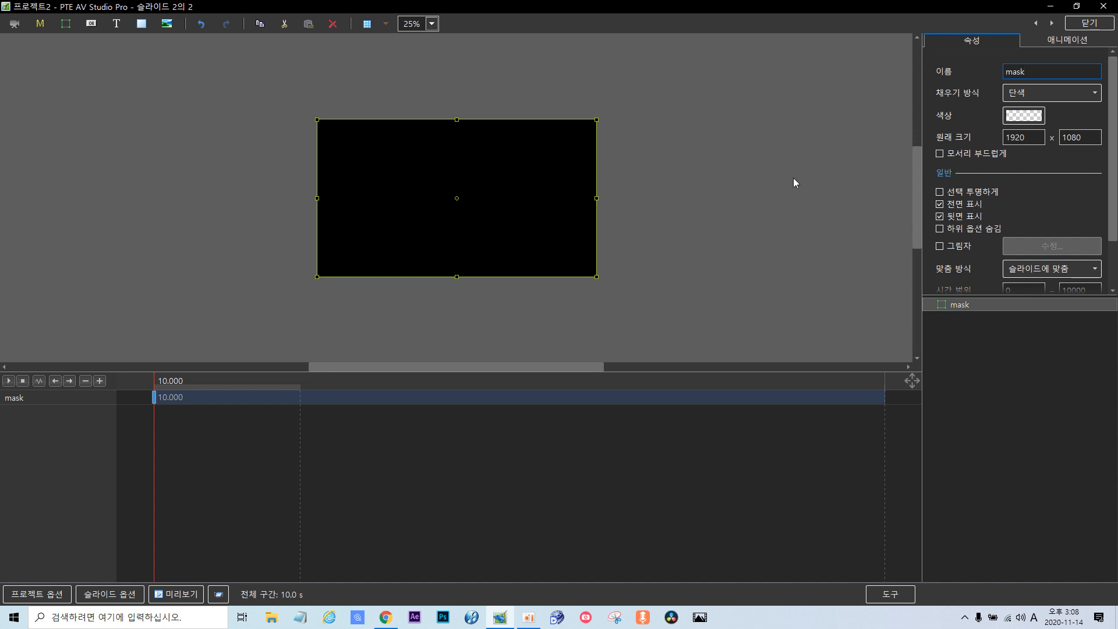
Add a rectangle inside the mask frame and change its blue gradient colour to white.
{"action": "left_click", "coordinate": [142, 24]}
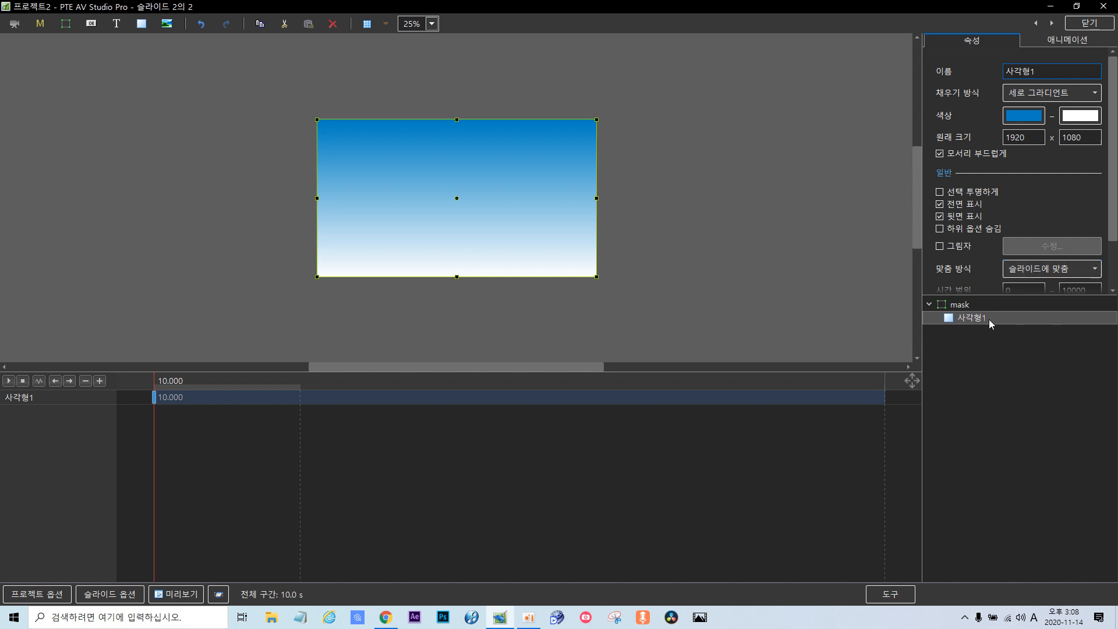
{"action": "left_click", "coordinate": [1034, 120]}
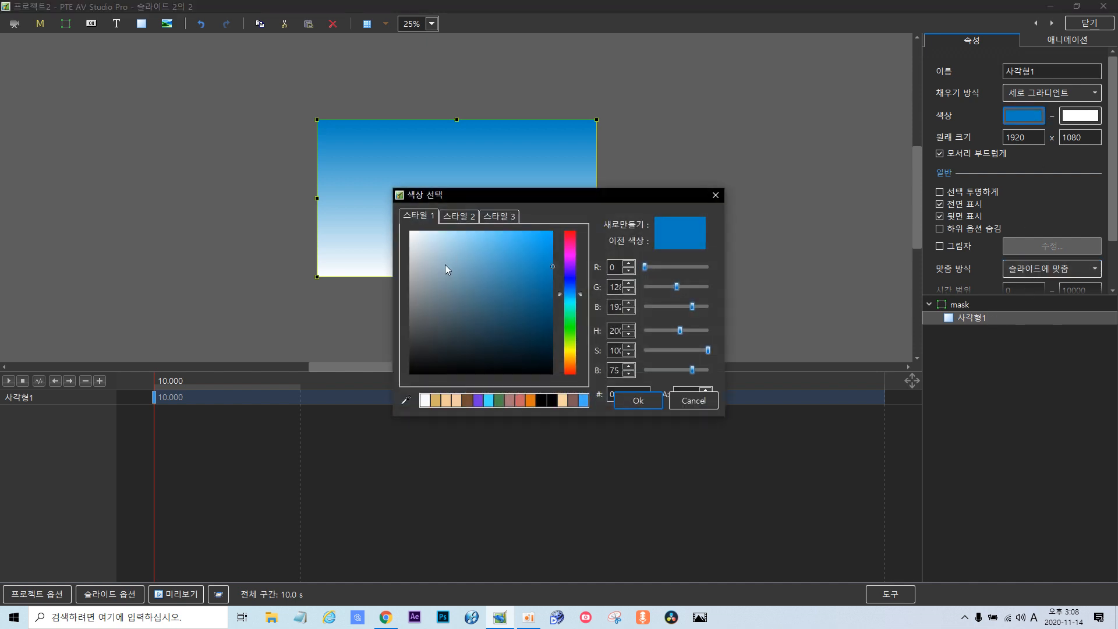
{"action": "left_click_drag", "start_coordinate": [445, 265], "coordinate": [389, 176]}
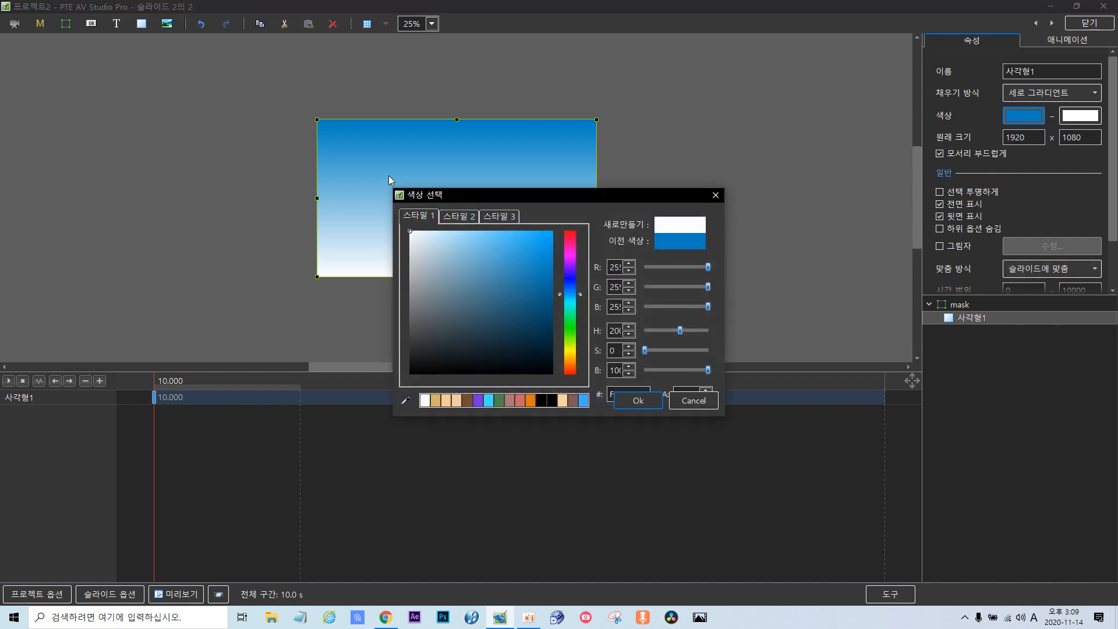
{"action": "left_click", "coordinate": [649, 402]}
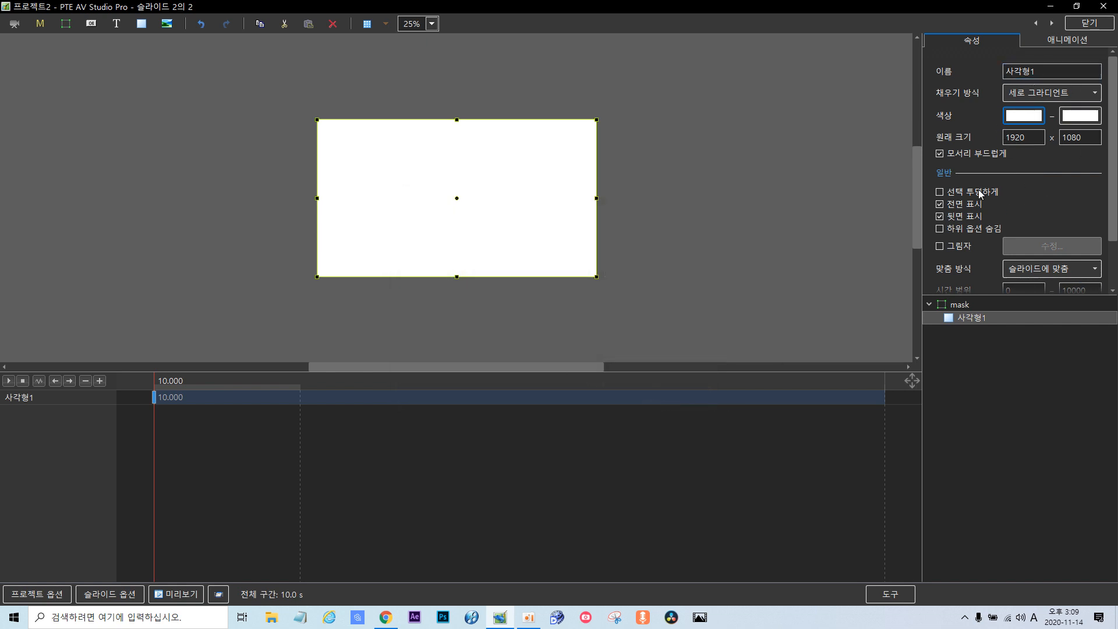
Rename the white rectangle as 1 and set its vertical scale to 20 %, keeping the horizontal scale at 100 %.
{"action": "double_click", "coordinate": [1037, 69]}
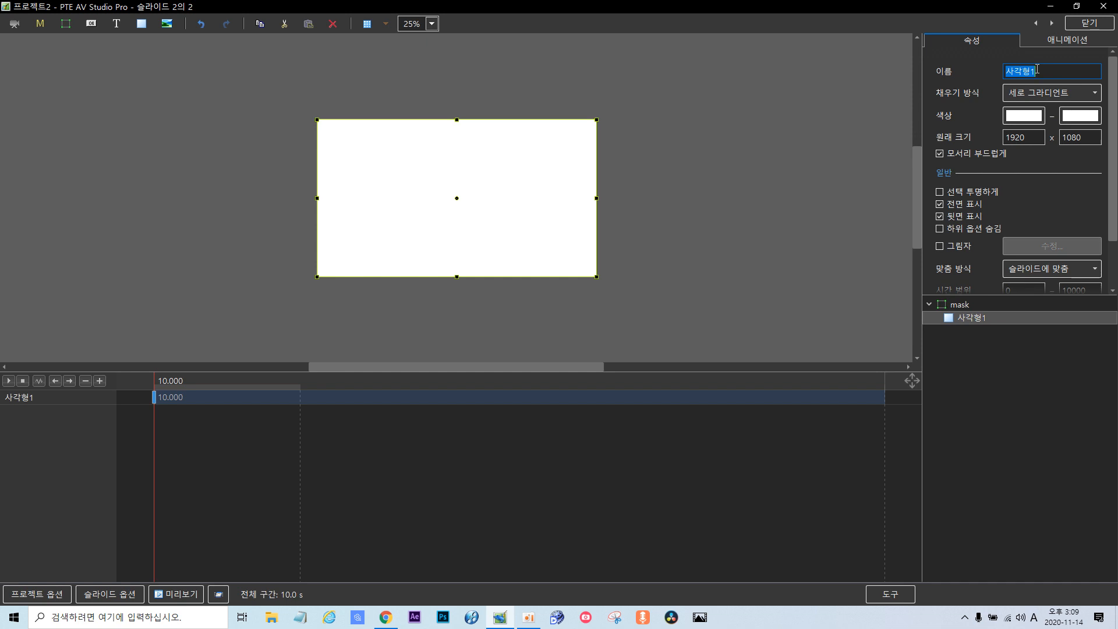
{"action": "key", "text": "BackSpace"}
{"action": "left_click", "coordinate": [1064, 45]}
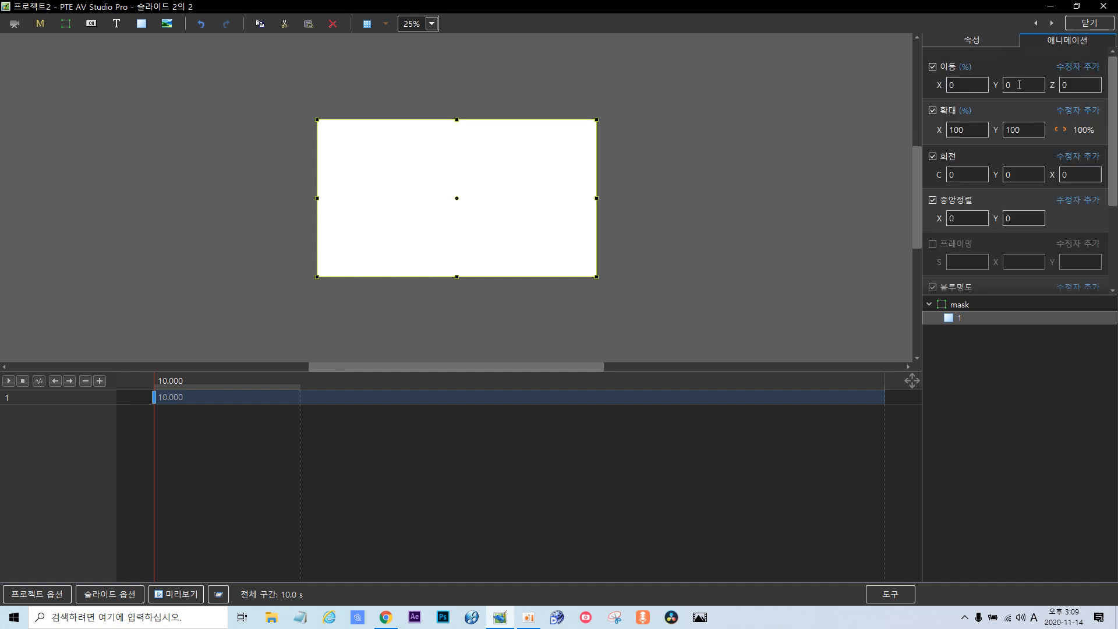
{"action": "left_click", "coordinate": [964, 129]}
{"action": "left_click", "coordinate": [968, 129]}
{"action": "left_click", "coordinate": [1022, 129]}
{"action": "type", "text": "20"}
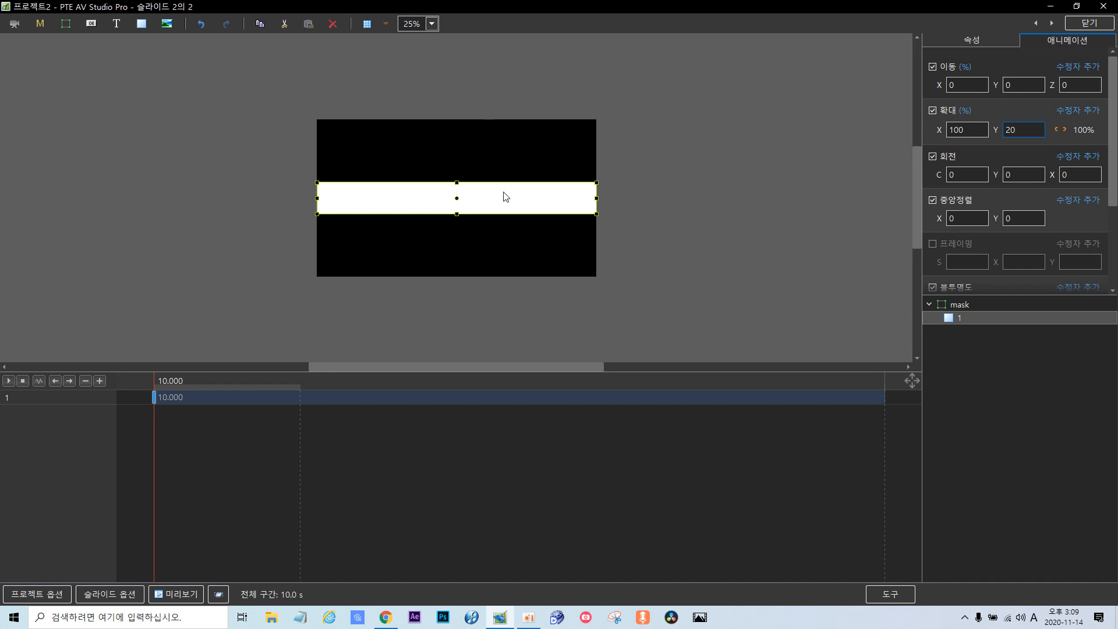
Copy strip 1 and paste four copies of it into the mask frame.
{"action": "right_click", "coordinate": [963, 317]}
{"action": "left_click", "coordinate": [995, 398]}
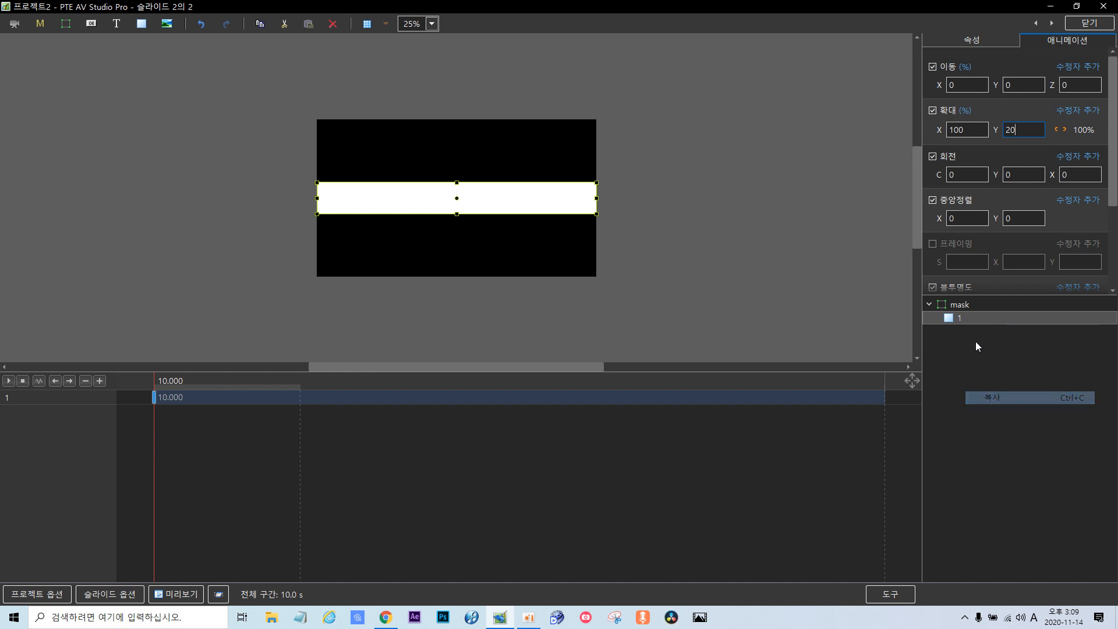
{"action": "left_click", "coordinate": [962, 305]}
{"action": "right_click", "coordinate": [962, 305]}
{"action": "left_click", "coordinate": [1003, 398]}
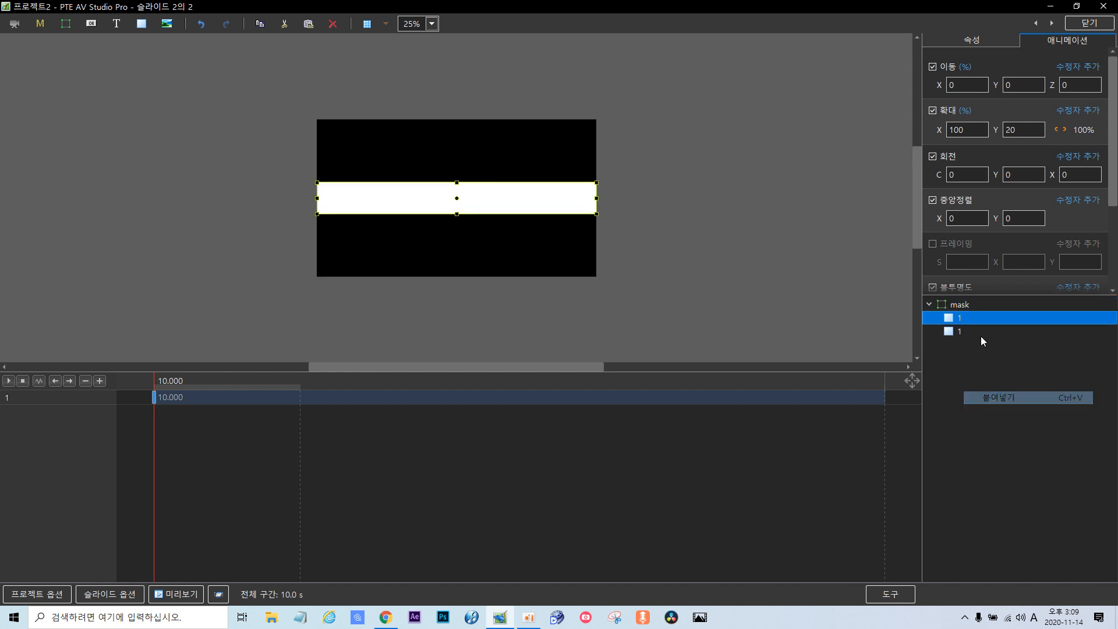
{"action": "left_click", "coordinate": [961, 305]}
{"action": "right_click", "coordinate": [961, 305]}
{"action": "left_click", "coordinate": [999, 398]}
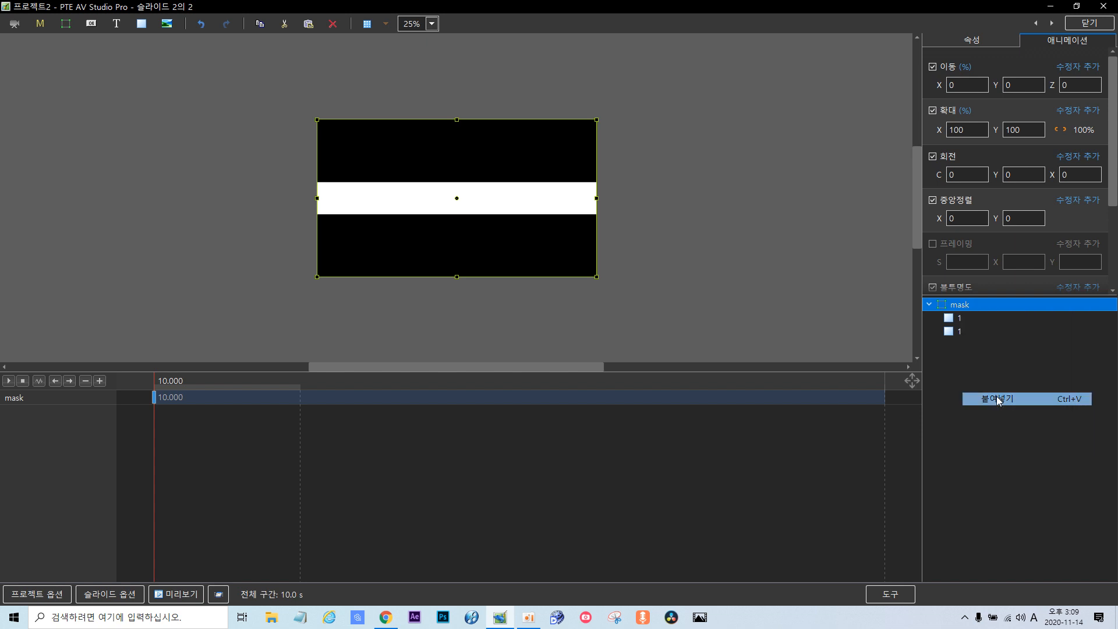
{"action": "left_click", "coordinate": [964, 307]}
{"action": "right_click", "coordinate": [964, 309]}
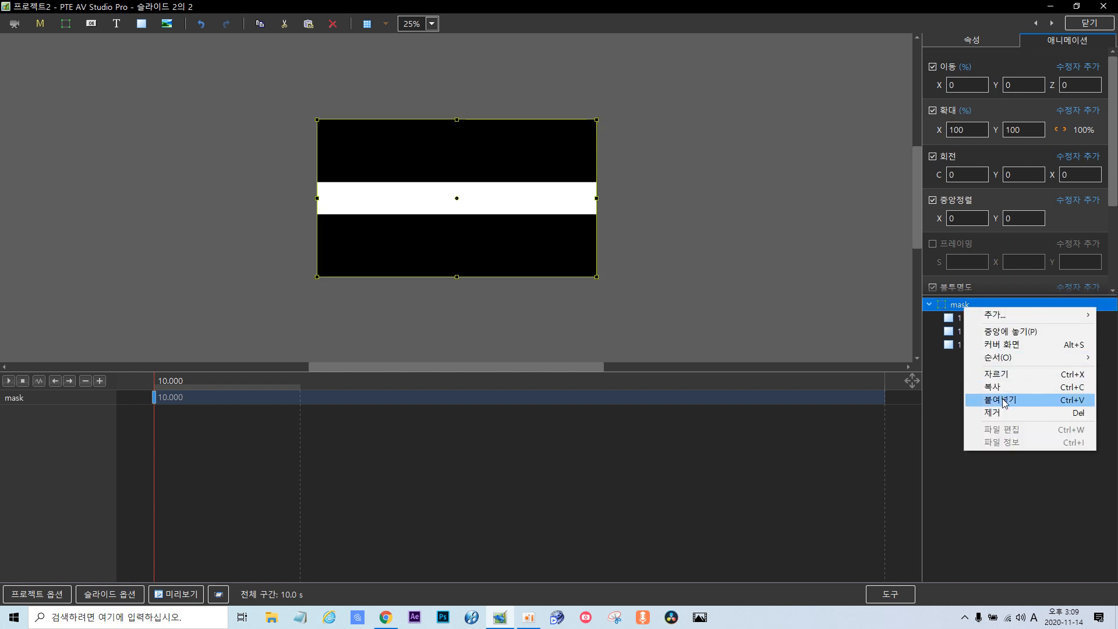
{"action": "left_click", "coordinate": [1001, 399]}
{"action": "left_click", "coordinate": [963, 308]}
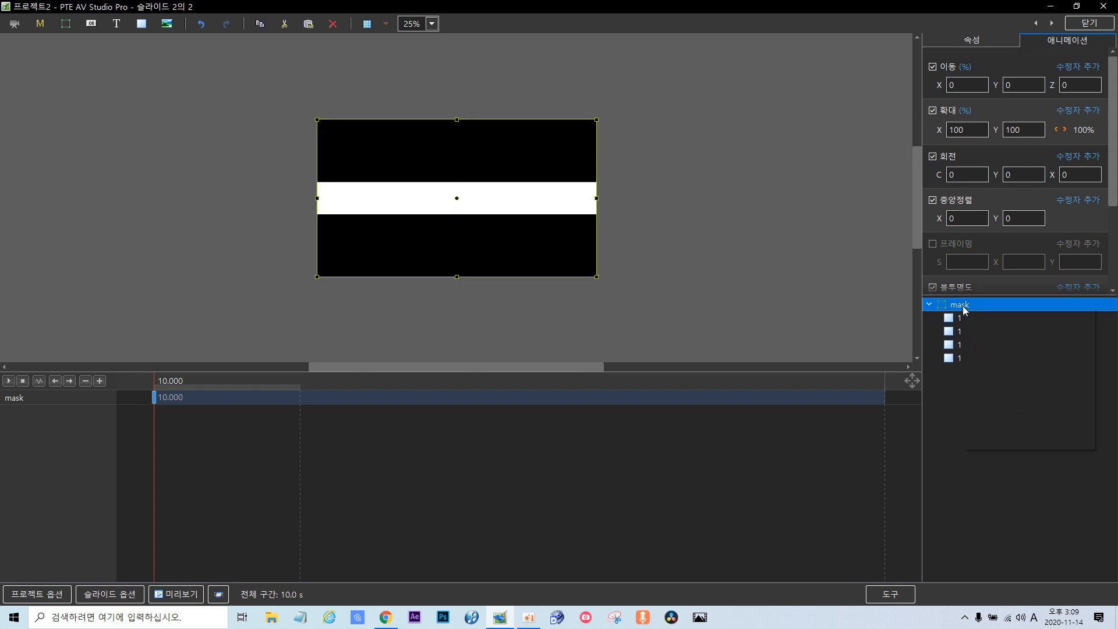
{"action": "right_click", "coordinate": [963, 309]}
{"action": "left_click", "coordinate": [1001, 399]}
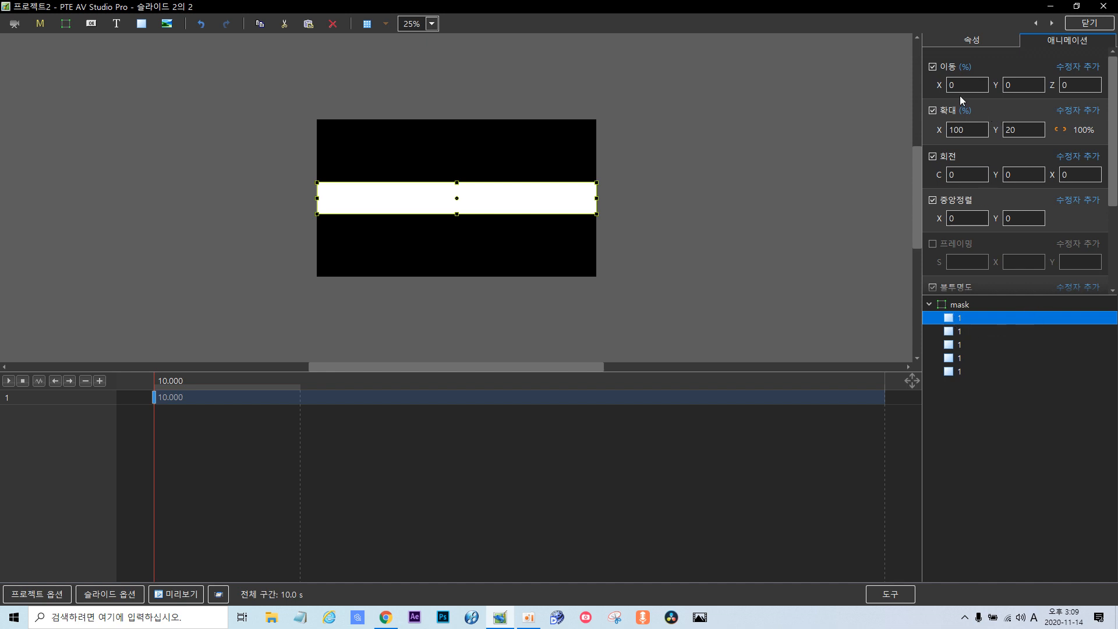
Set the vertical position of the first strip in the mask frame to -80 %.
{"action": "left_click", "coordinate": [1017, 82]}
{"action": "double_click", "coordinate": [1016, 85]}
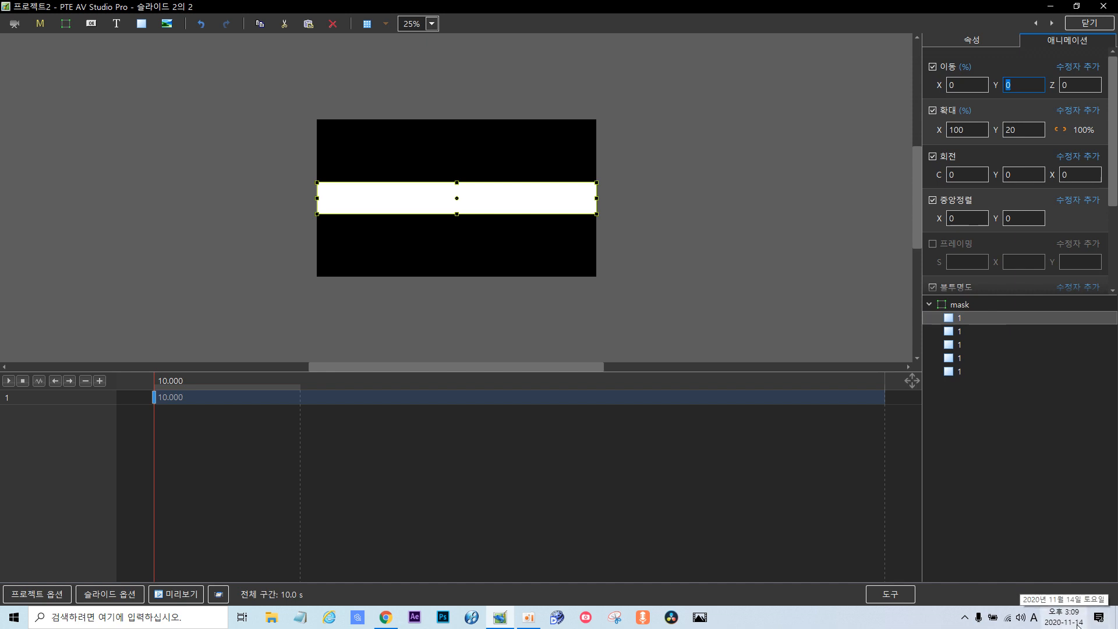
{"action": "key", "text": "BackSpace"}
{"action": "type", "text": "-80"}
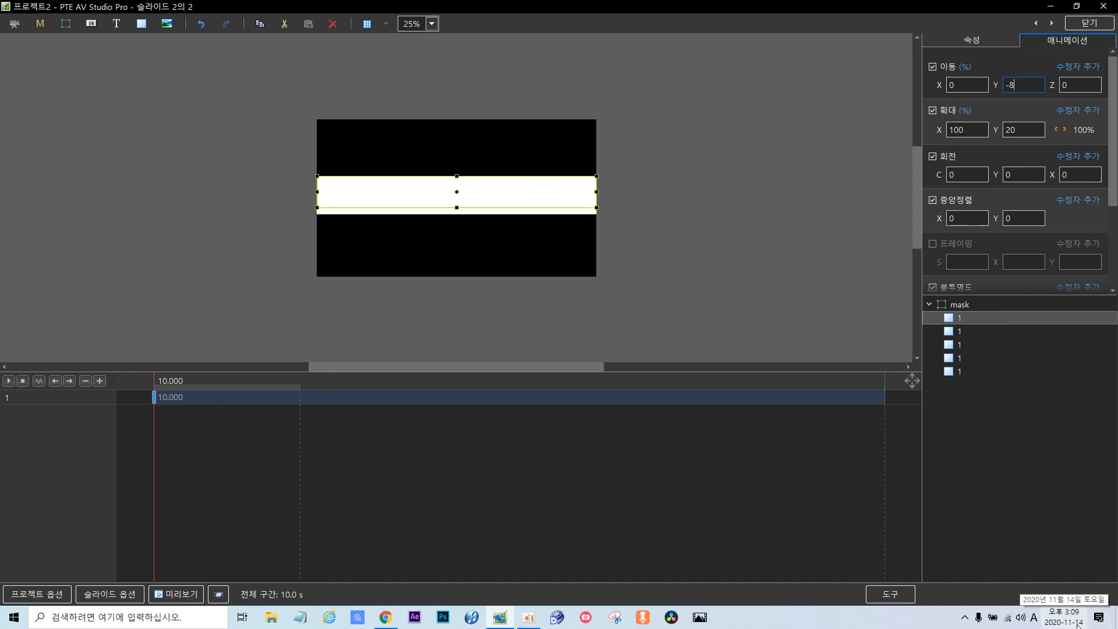
Rename the four other strips in the mask frame, in list order, as 2, 3, 4 and 5.
{"action": "left_click", "coordinate": [959, 334]}
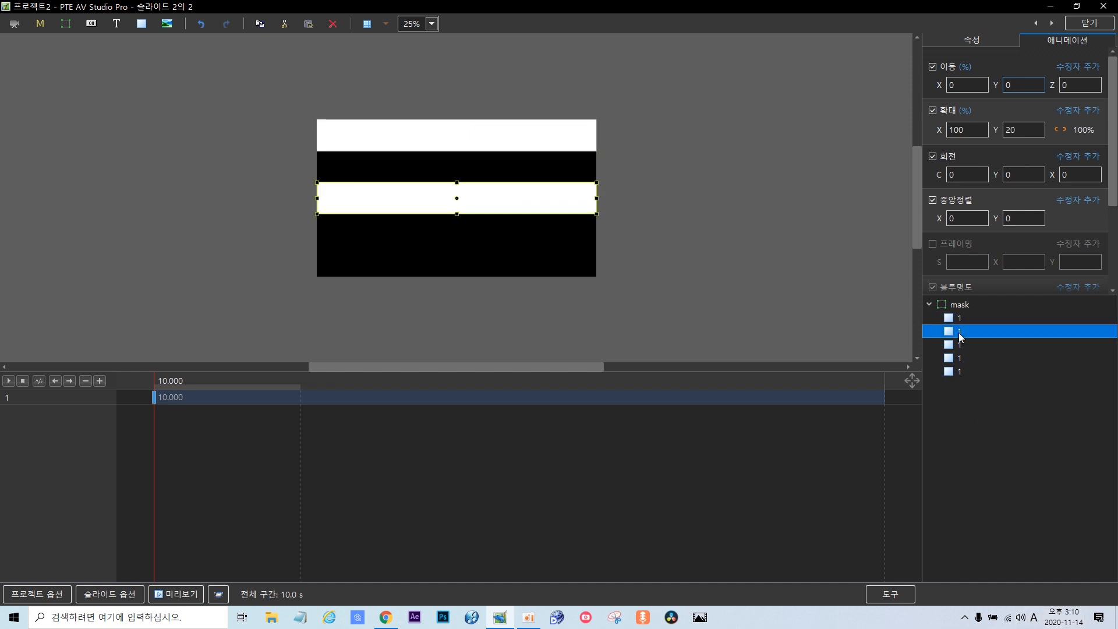
{"action": "left_click", "coordinate": [986, 44]}
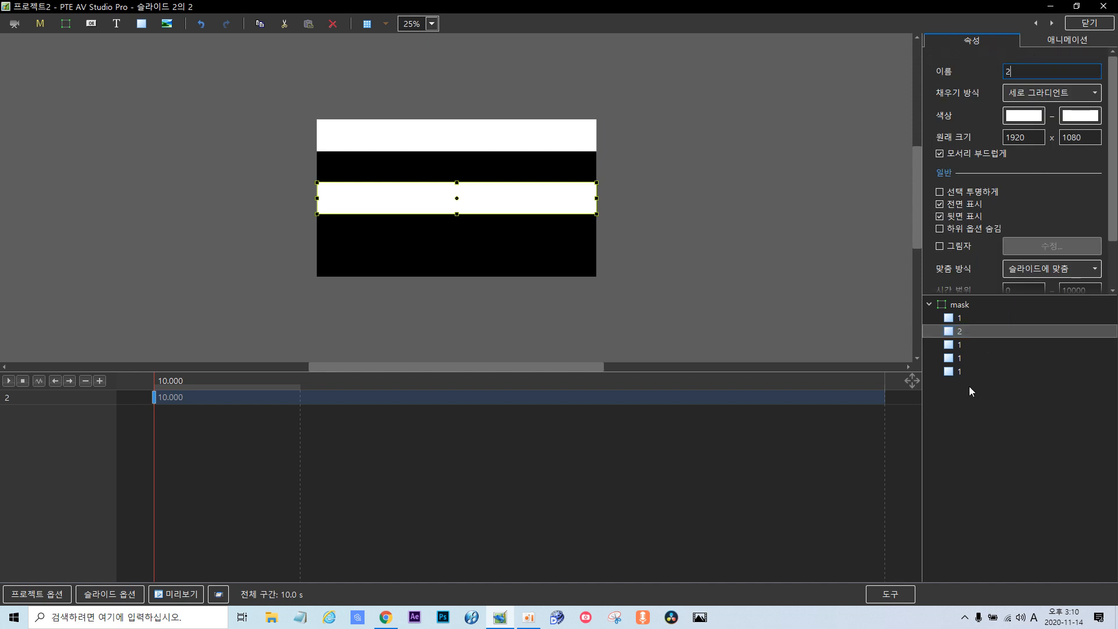
{"action": "left_click", "coordinate": [959, 348]}
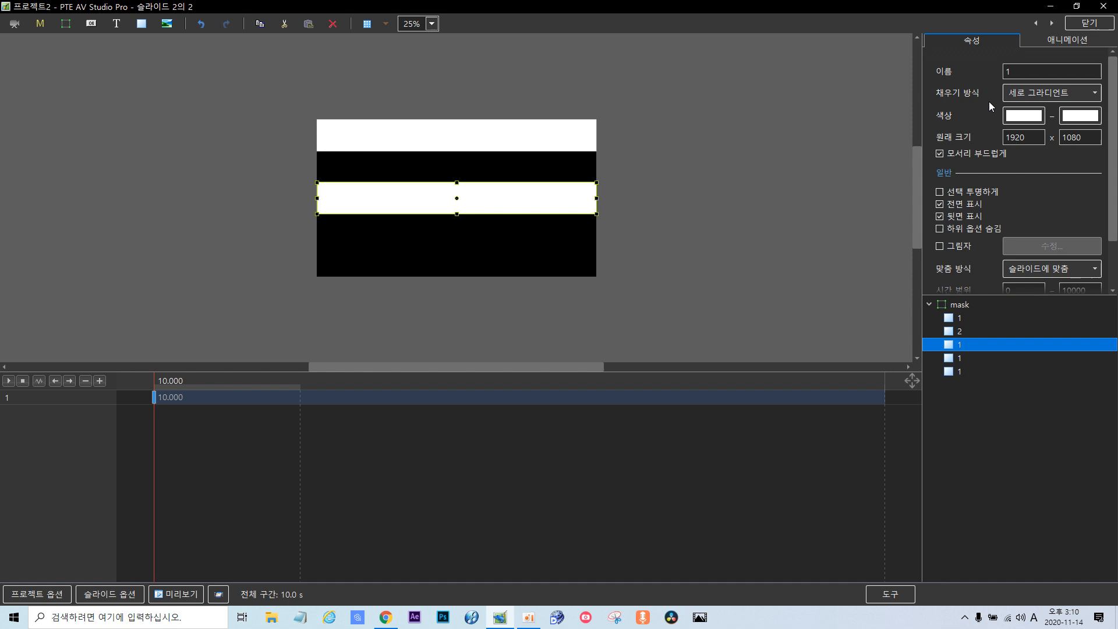
{"action": "left_click", "coordinate": [1018, 71]}
{"action": "key", "text": "BackSpace"}
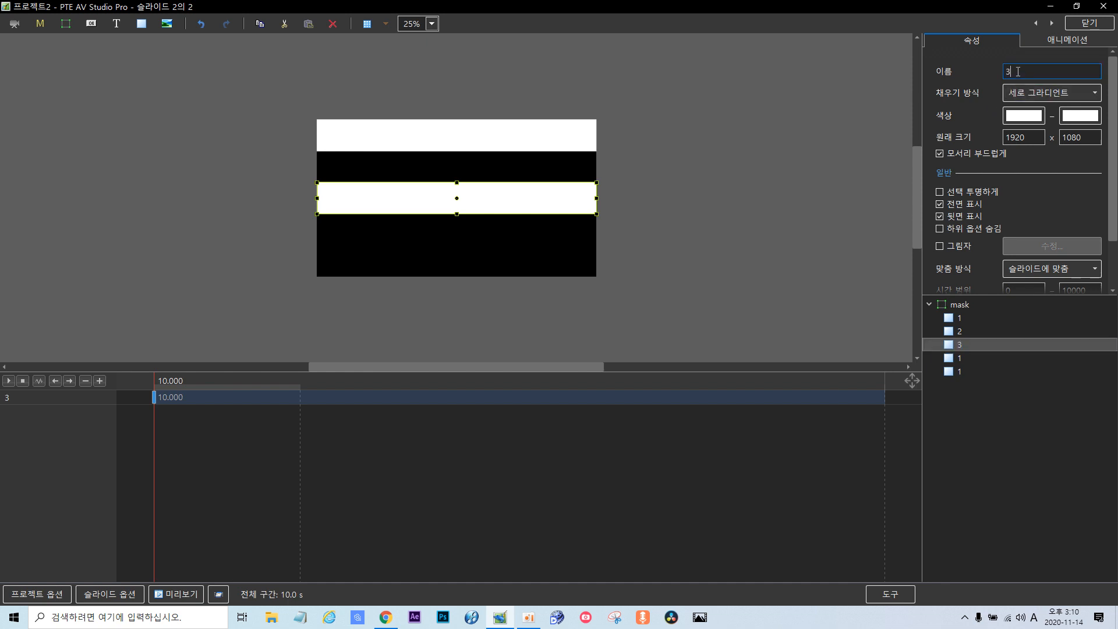
{"action": "left_click", "coordinate": [960, 358]}
{"action": "left_click", "coordinate": [1016, 70]}
{"action": "key", "text": "BackSpace"}
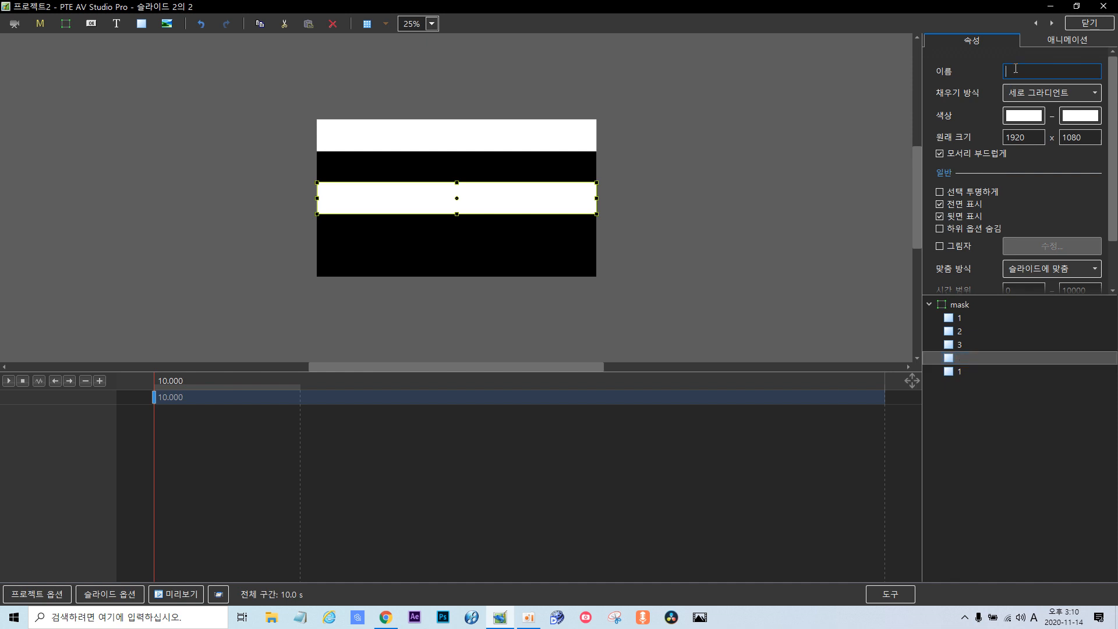
{"action": "type", "text": "4"}
{"action": "left_click", "coordinate": [960, 372]}
{"action": "left_click", "coordinate": [1011, 72]}
{"action": "key", "text": "BackSpace"}
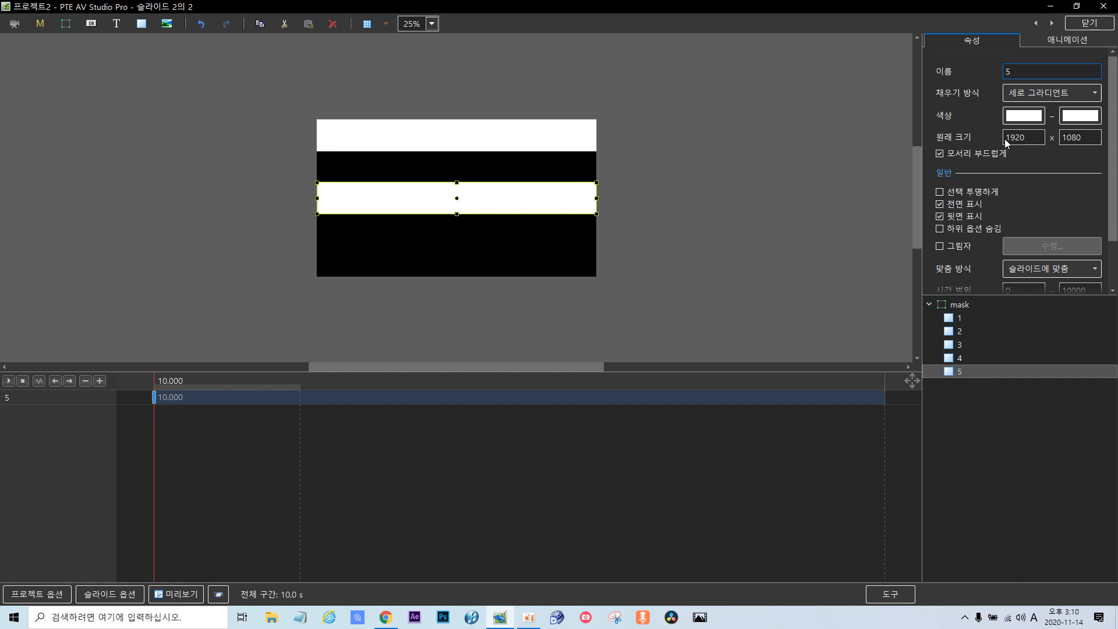
Set the vertical position of strip 2 to -40 %.
{"action": "left_click", "coordinate": [958, 320]}
{"action": "left_click", "coordinate": [1051, 40]}
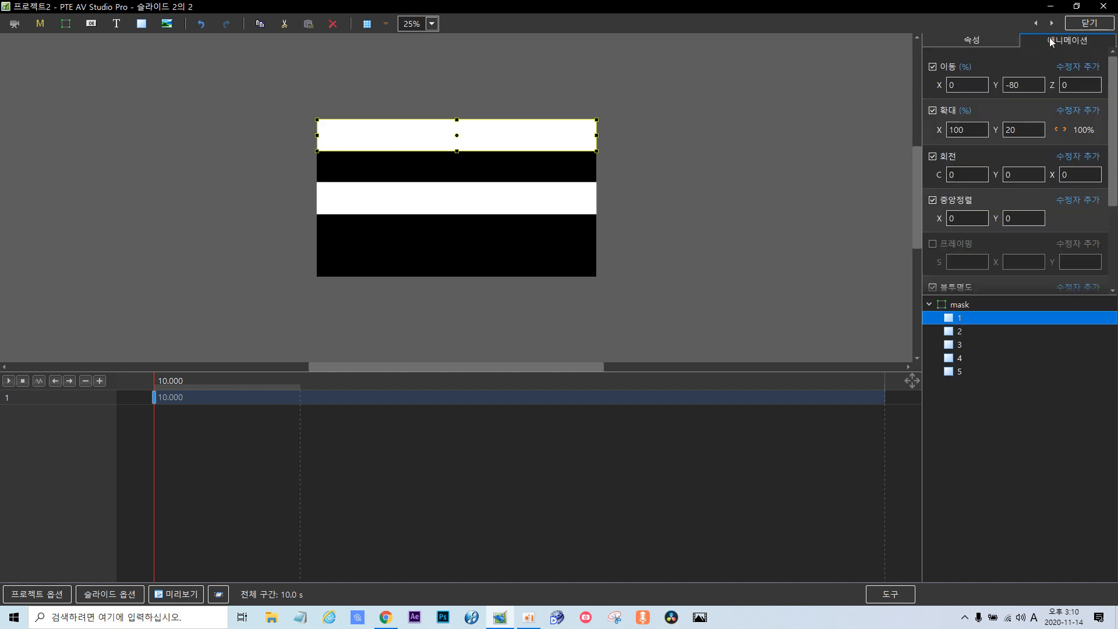
{"action": "left_click", "coordinate": [962, 333]}
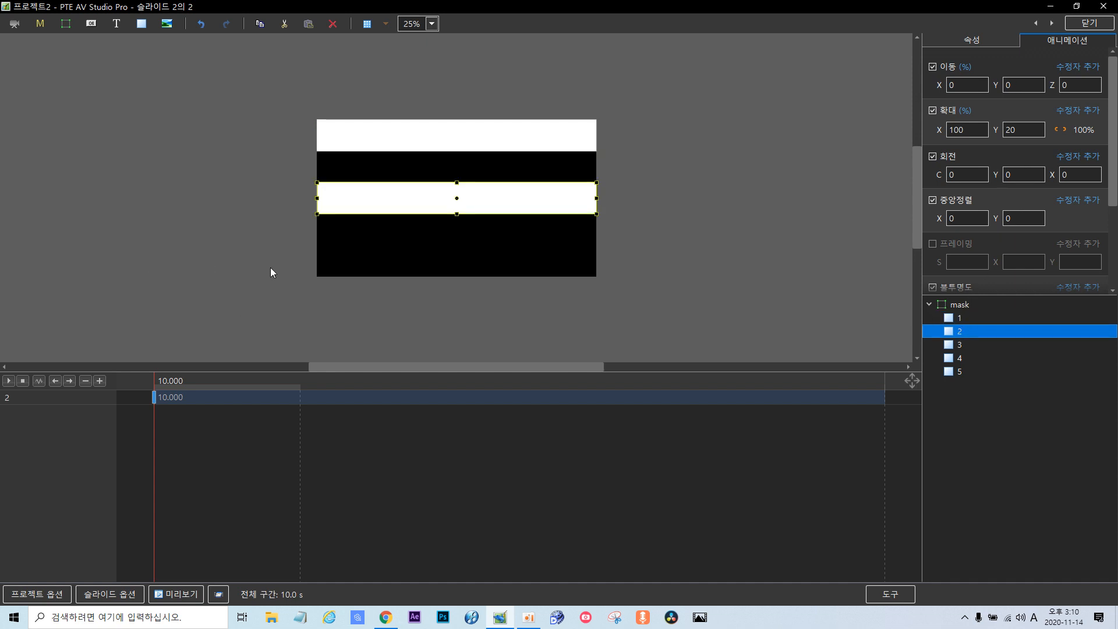
{"action": "left_click", "coordinate": [1013, 84]}
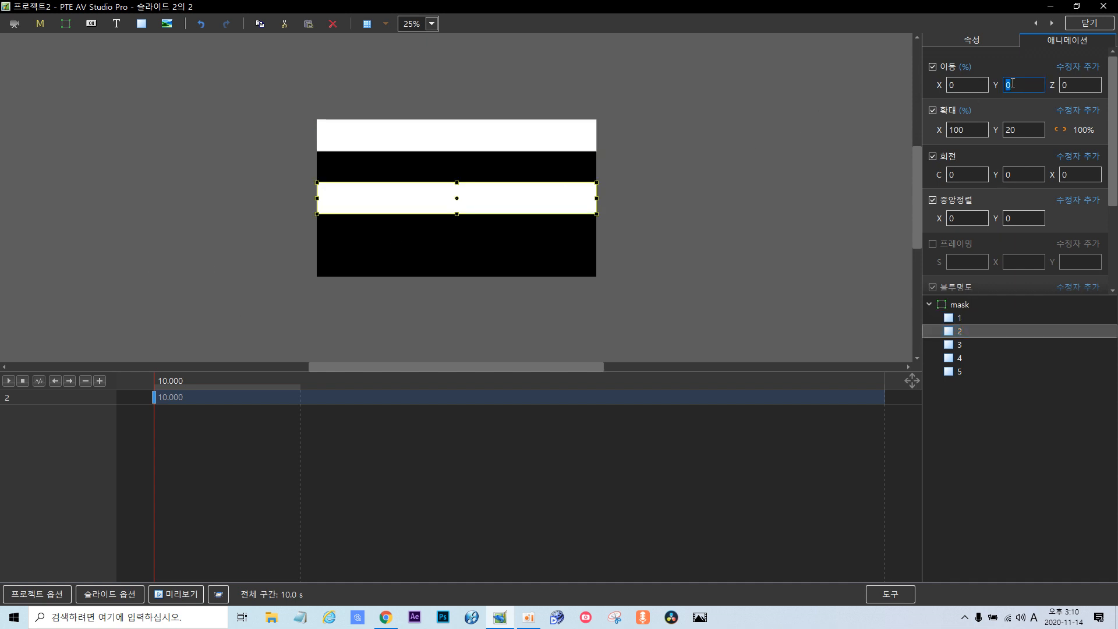
{"action": "type", "text": "-4"}
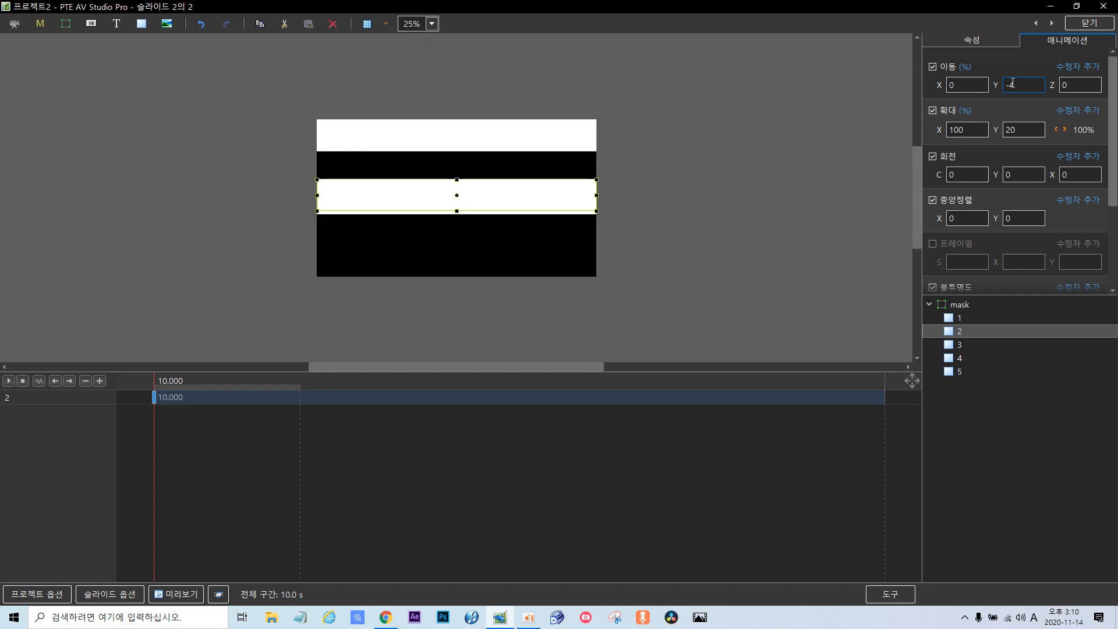
{"action": "type", "text": "0"}
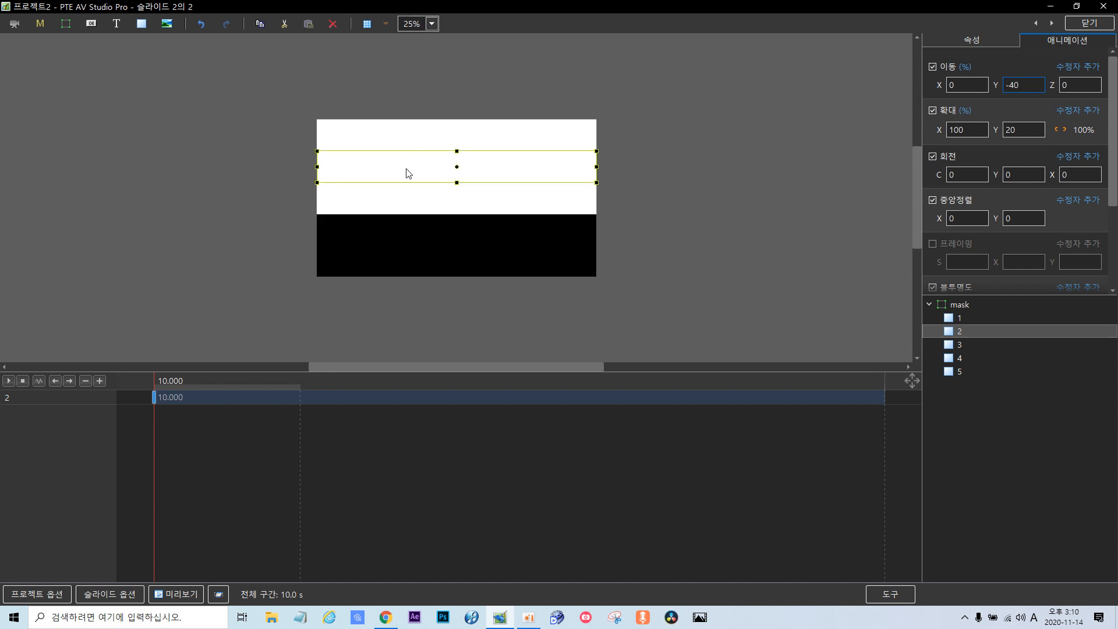
Set the vertical position of strip 4 to 40 % and that of strip 5 to 80 %.
{"action": "left_click", "coordinate": [946, 344]}
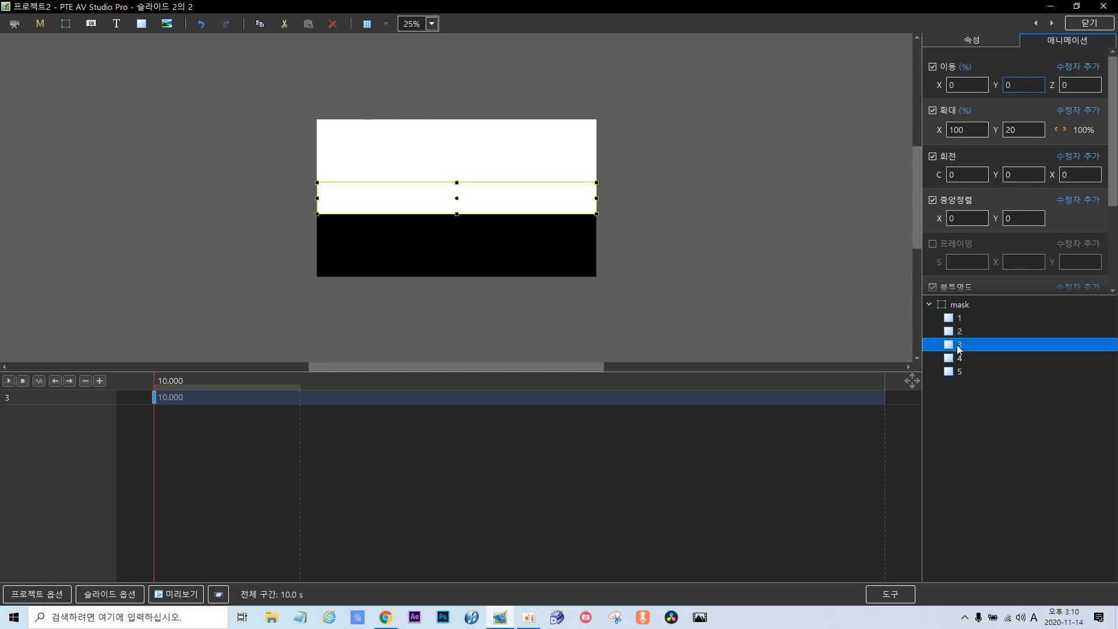
{"action": "left_click", "coordinate": [959, 358]}
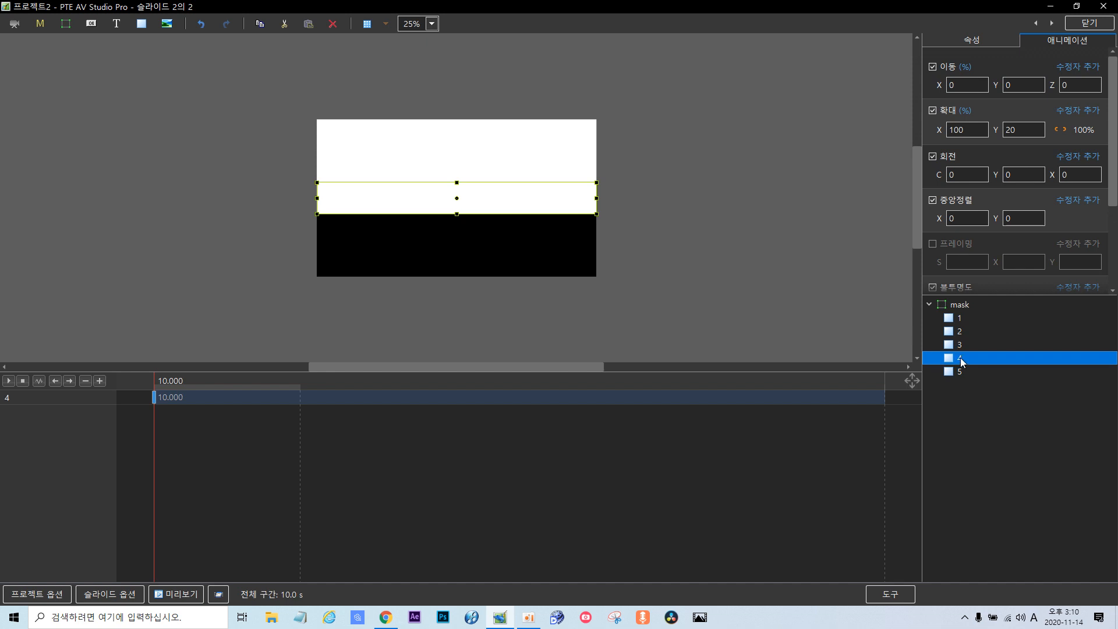
{"action": "left_click", "coordinate": [1026, 86]}
{"action": "key", "text": "BackSpace"}
{"action": "type", "text": "40"}
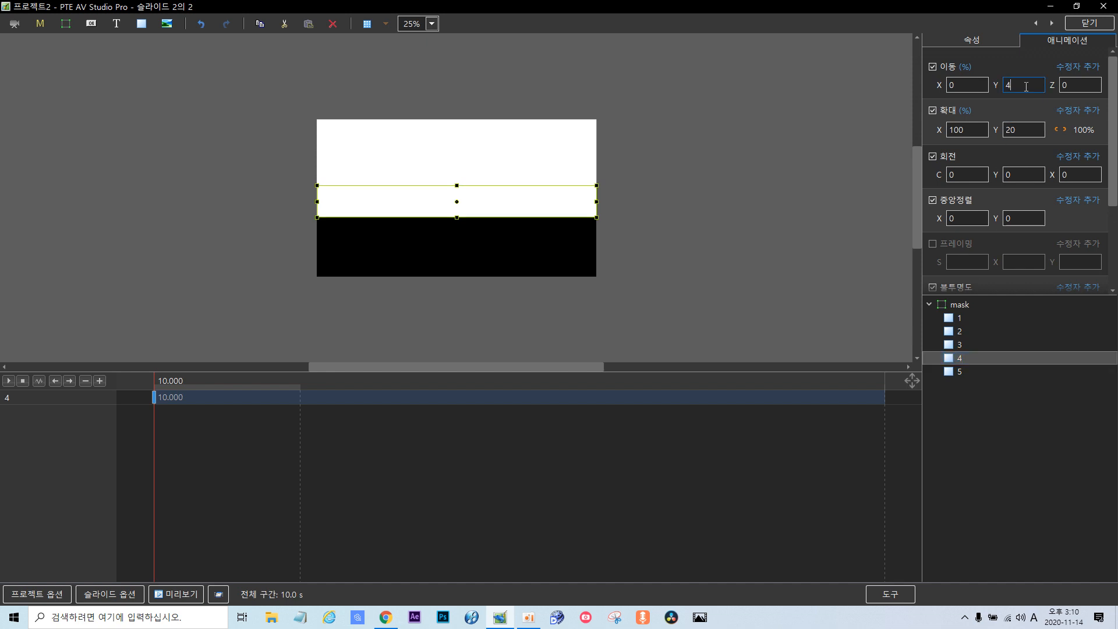
{"action": "left_click", "coordinate": [961, 371]}
{"action": "left_click", "coordinate": [1013, 86]}
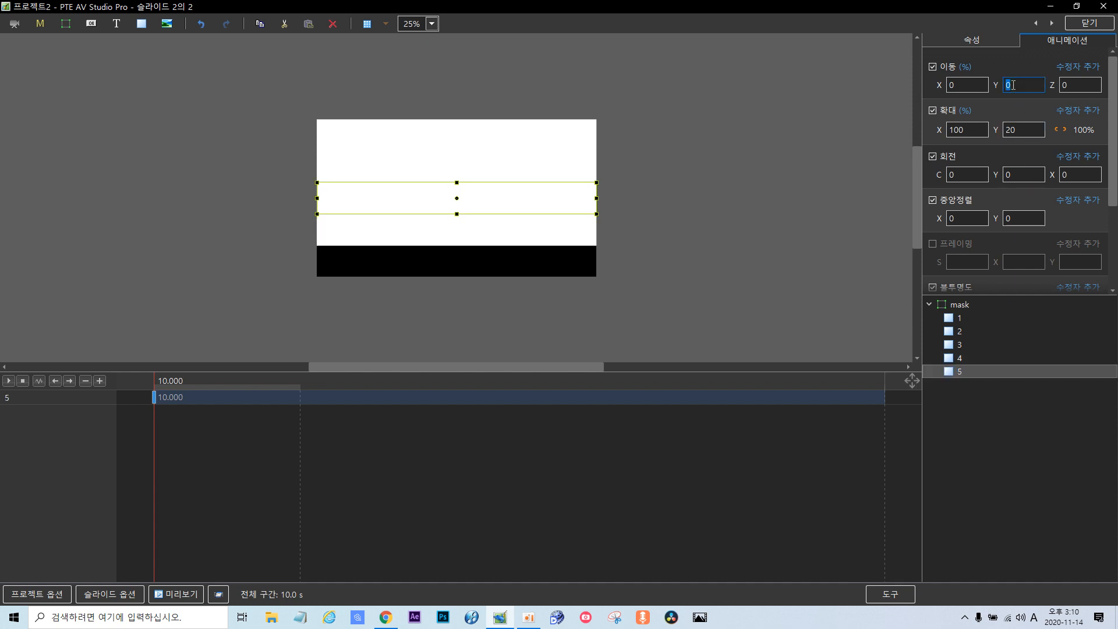
{"action": "type", "text": "80"}
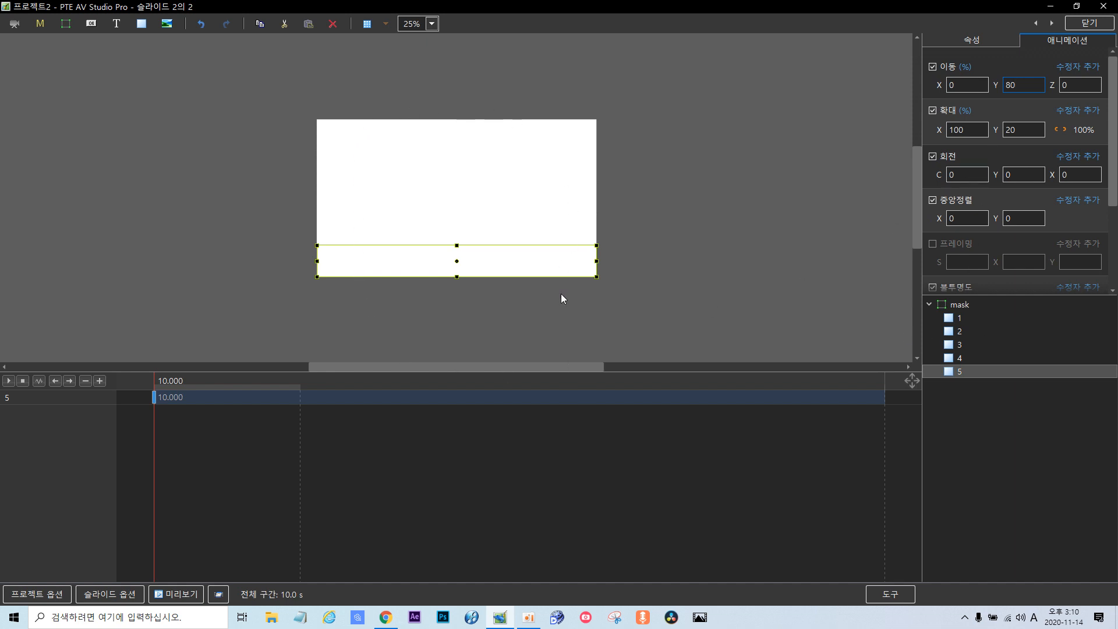
Select all five strips, duplicate strip 1's keyframe and set the new keyframe's time to 2000 ms.
{"action": "left_click", "coordinate": [960, 319]}
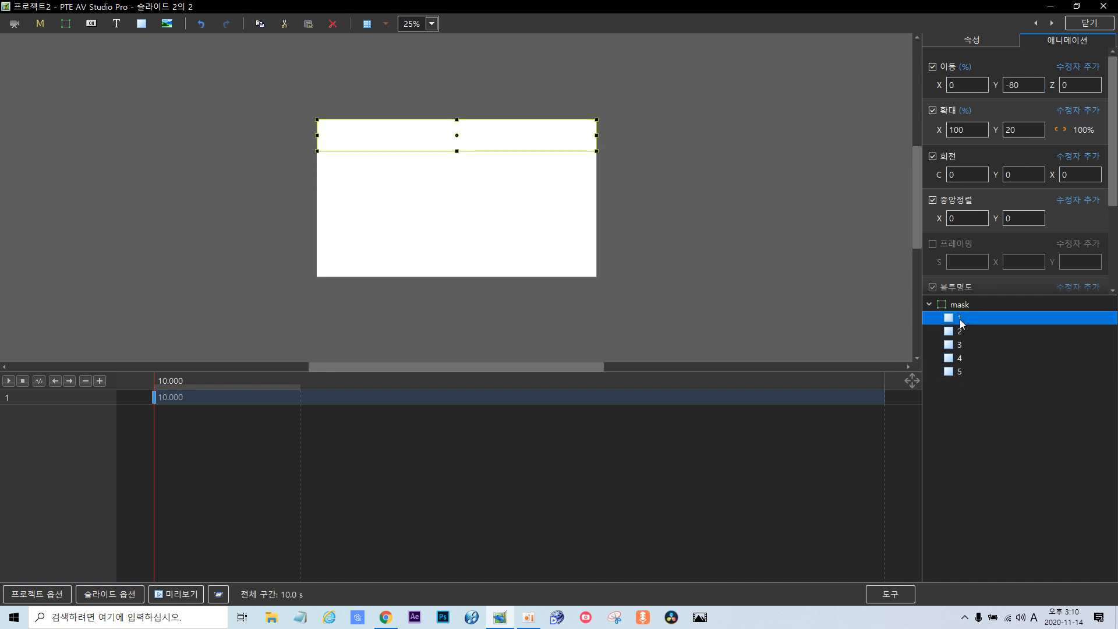
{"action": "left_click", "coordinate": [960, 372], "text": "shift"}
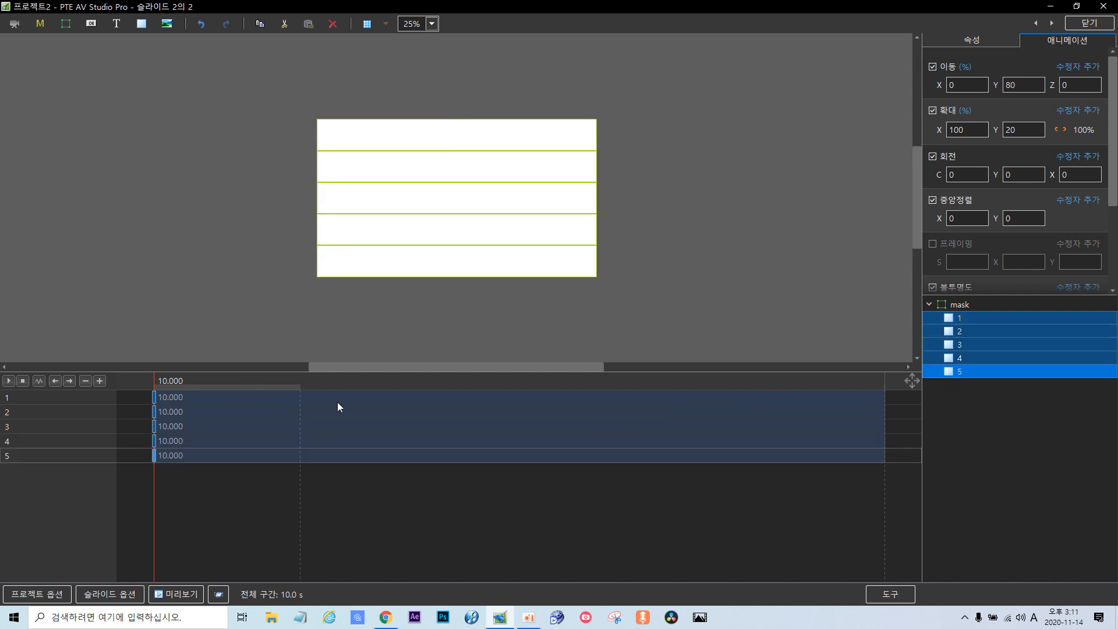
{"action": "left_click", "coordinate": [154, 397]}
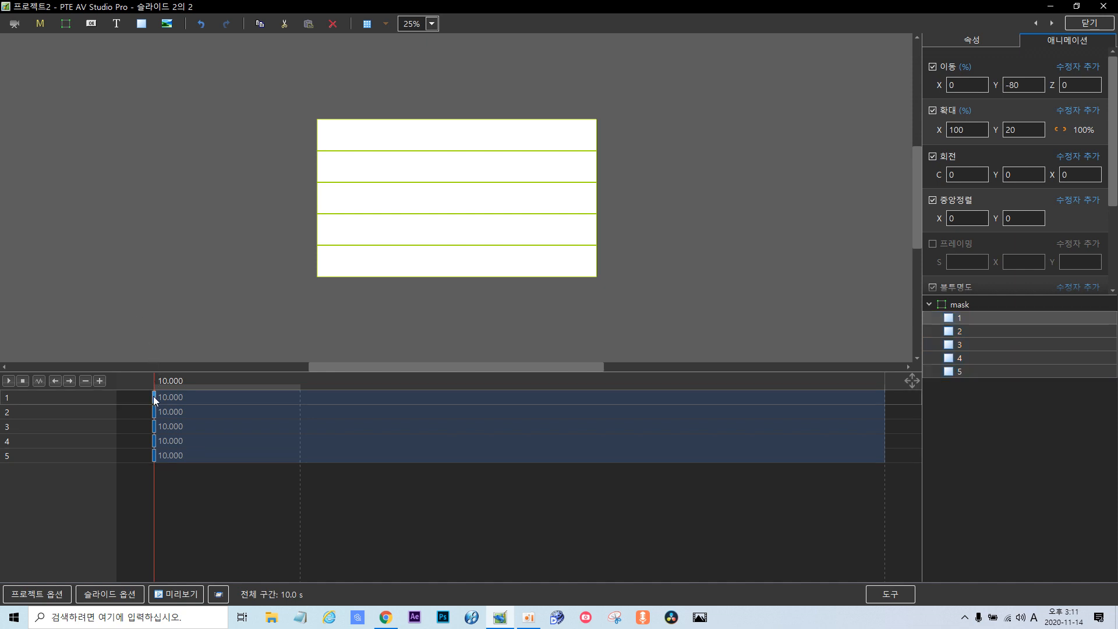
{"action": "right_click", "coordinate": [153, 396]}
{"action": "left_click_drag", "start_coordinate": [1113, 130], "coordinate": [1111, 256]}
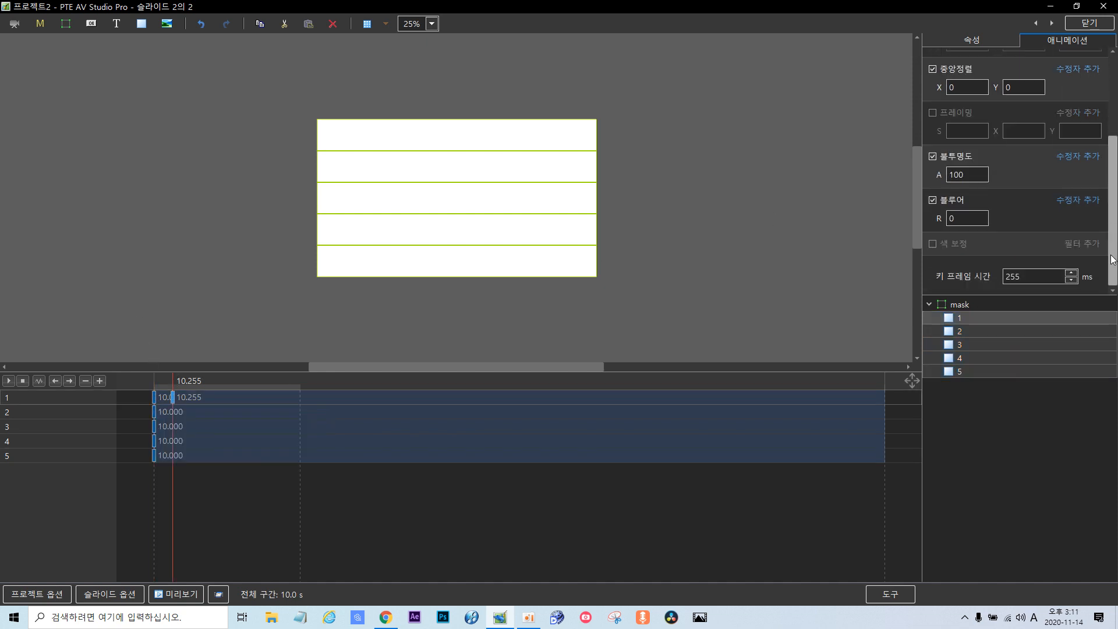
{"action": "double_click", "coordinate": [1053, 272]}
{"action": "type", "text": "200"}
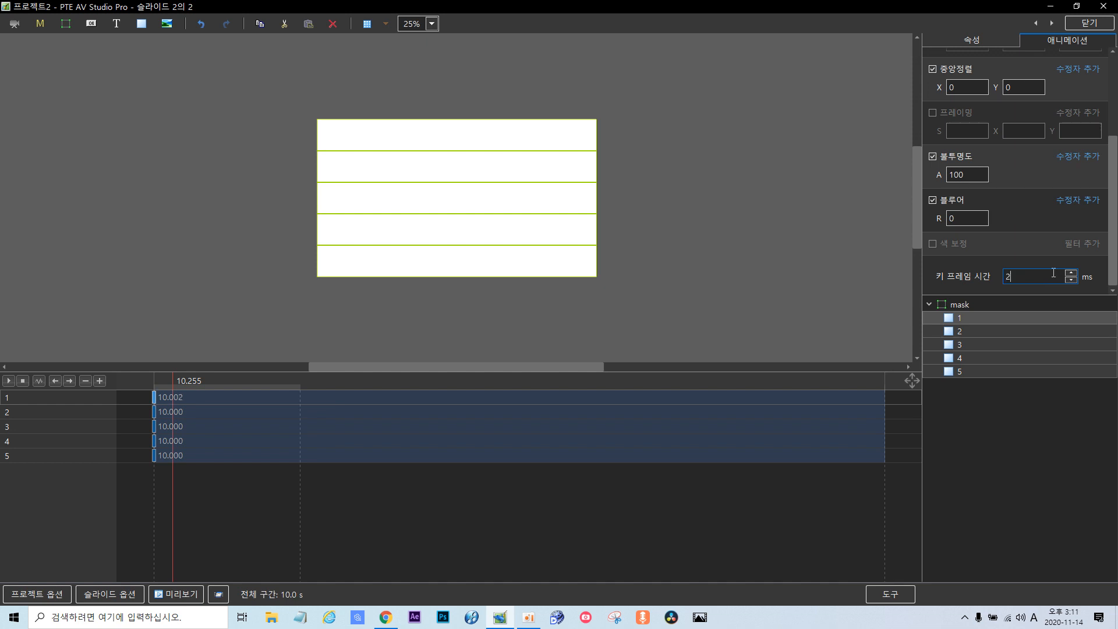
{"action": "type", "text": "0"}
Duplicate the starting keyframe of strips 2, 3, 4 and 5.
{"action": "left_click", "coordinate": [153, 414]}
{"action": "right_click", "coordinate": [153, 414]}
{"action": "left_click", "coordinate": [191, 435]}
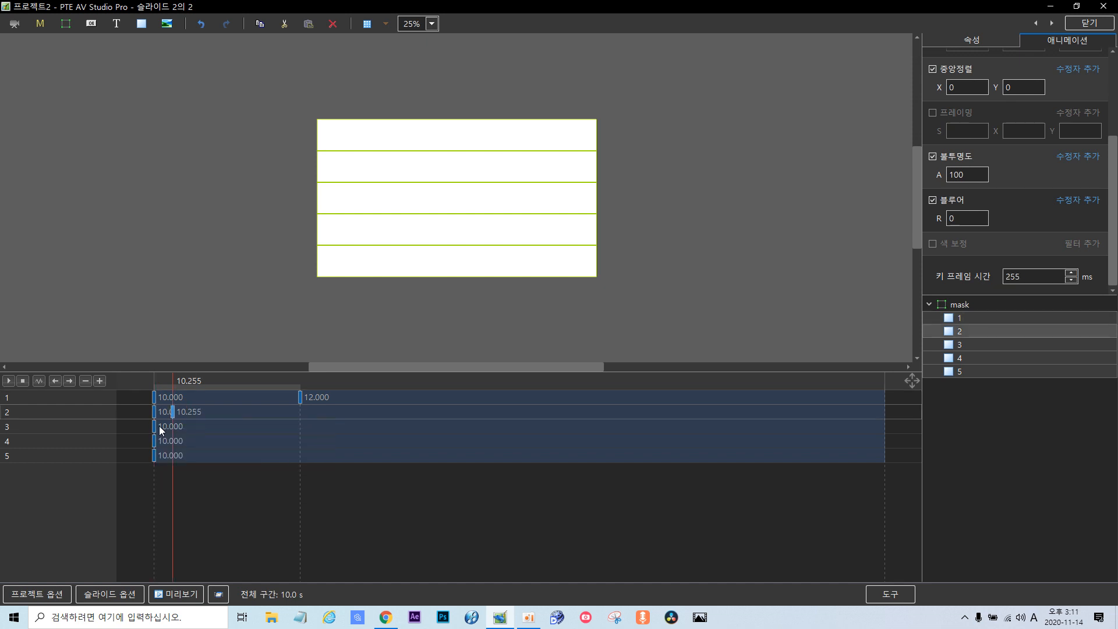
{"action": "left_click", "coordinate": [154, 425]}
{"action": "right_click", "coordinate": [153, 425]}
{"action": "left_click", "coordinate": [198, 446]}
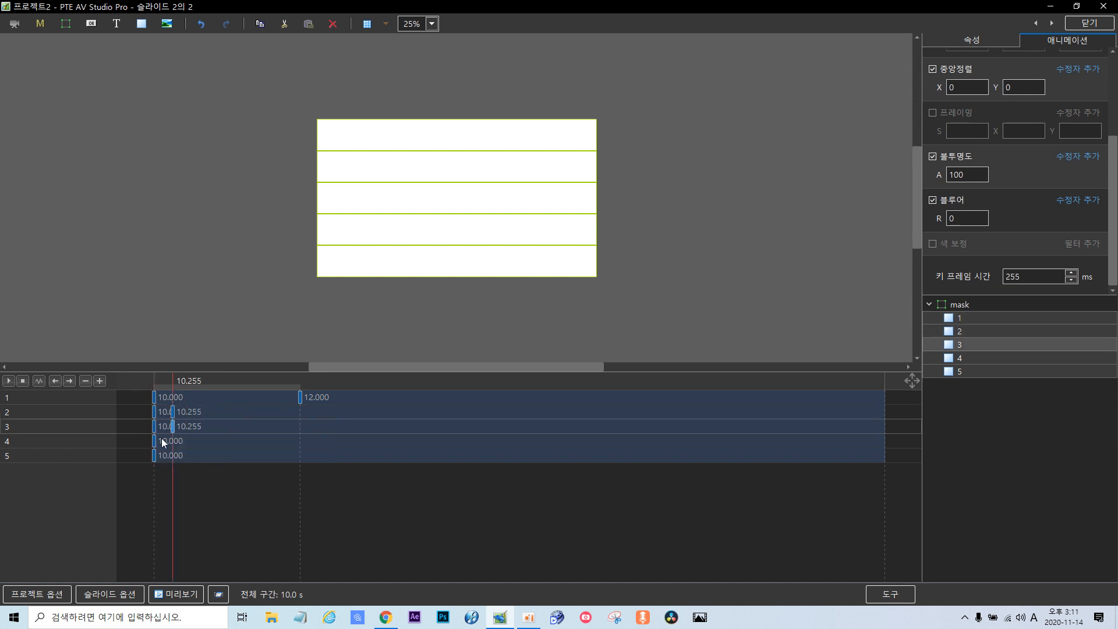
{"action": "left_click", "coordinate": [154, 441]}
{"action": "right_click", "coordinate": [154, 441]}
{"action": "left_click", "coordinate": [205, 466]}
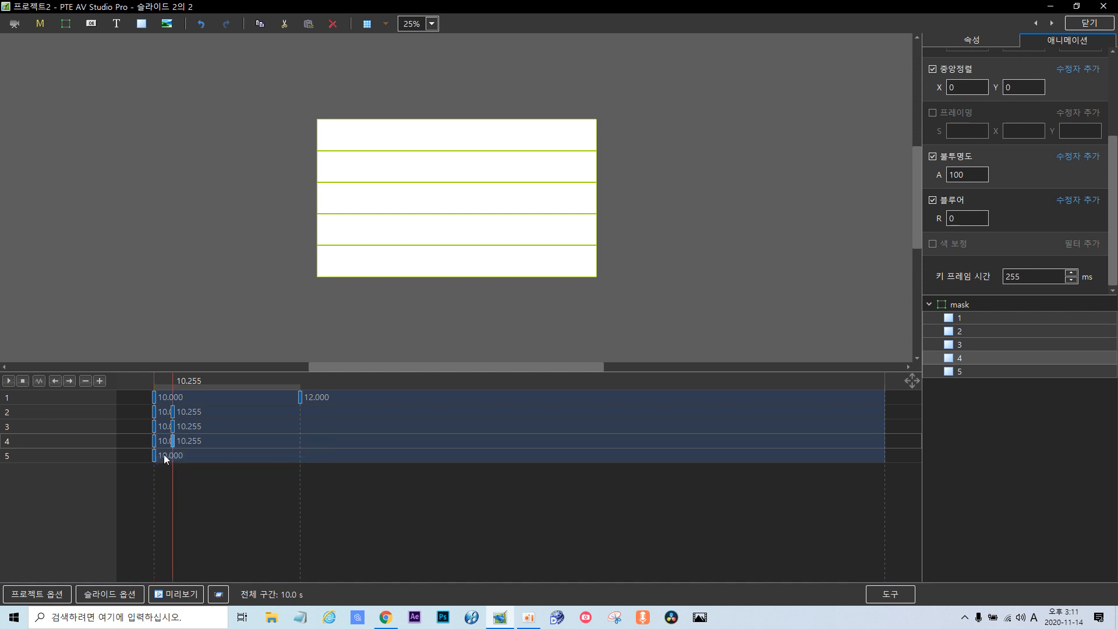
{"action": "left_click", "coordinate": [154, 456]}
{"action": "right_click", "coordinate": [154, 455]}
{"action": "left_click", "coordinate": [195, 474]}
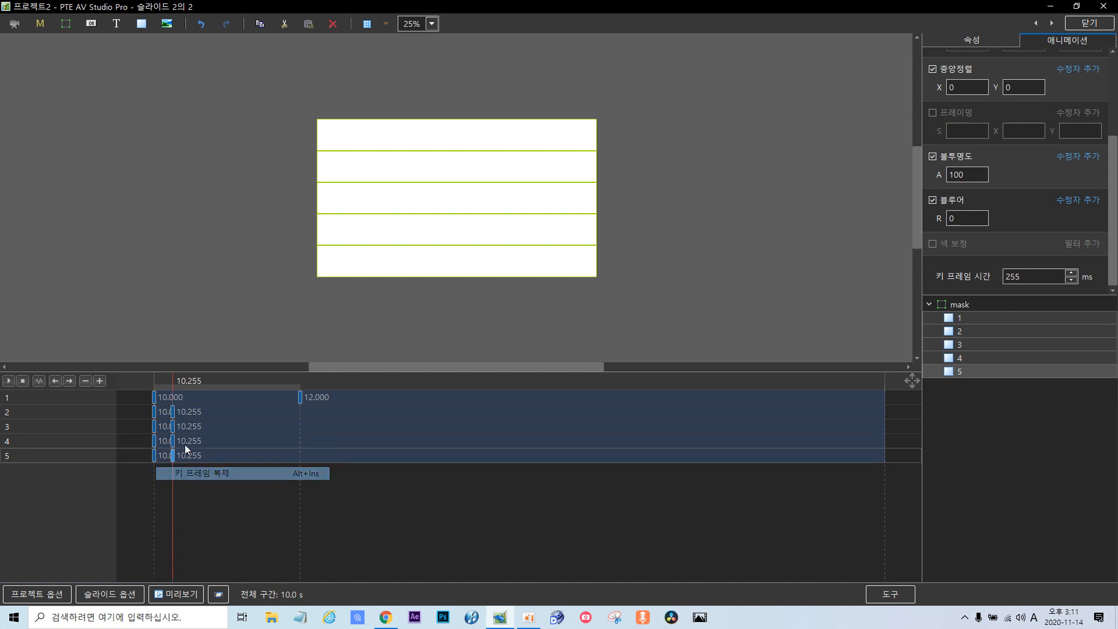
Move the duplicated keyframes of strips 2, 3, 4 and 5 to 12.000 on the timeline, in line with strip 1's.
{"action": "left_click_drag", "start_coordinate": [173, 414], "coordinate": [300, 433]}
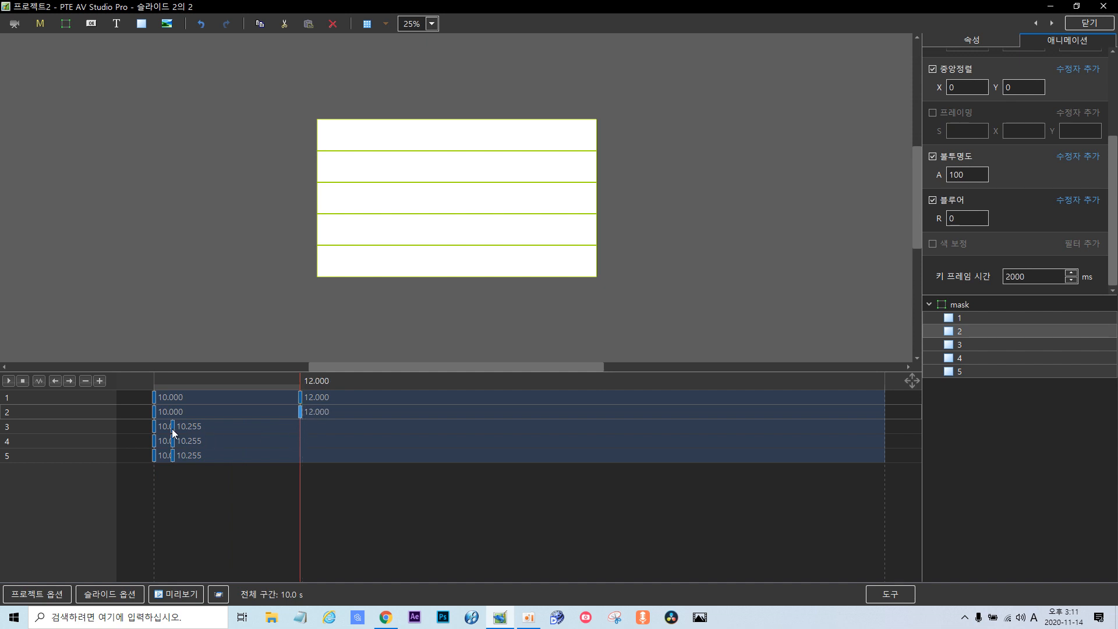
{"action": "left_click_drag", "start_coordinate": [173, 431], "coordinate": [300, 441]}
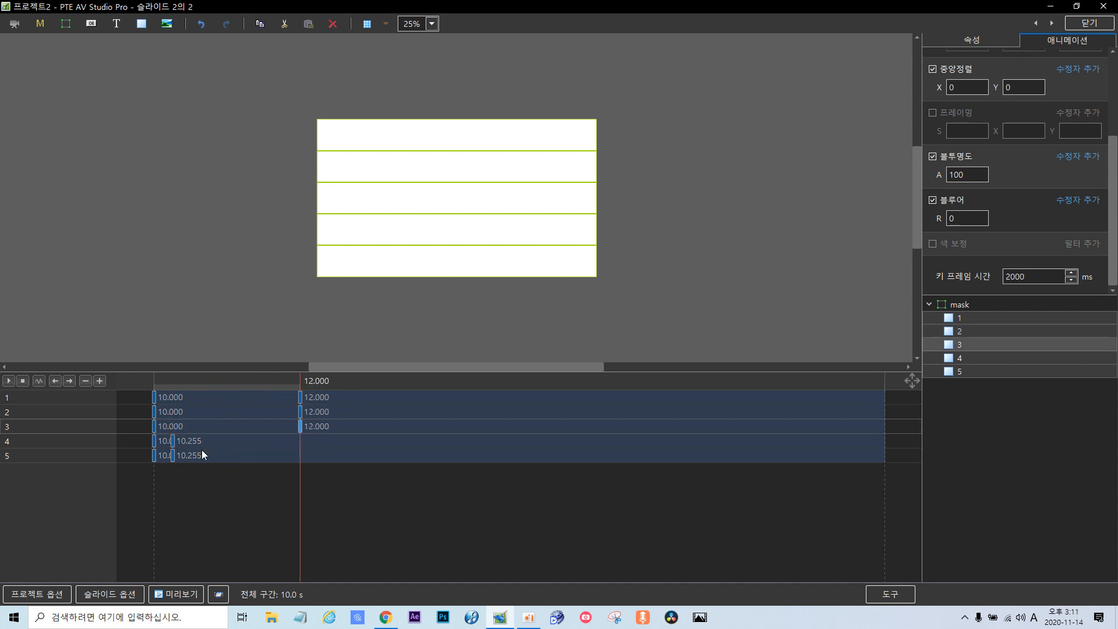
{"action": "left_click_drag", "start_coordinate": [172, 443], "coordinate": [299, 449]}
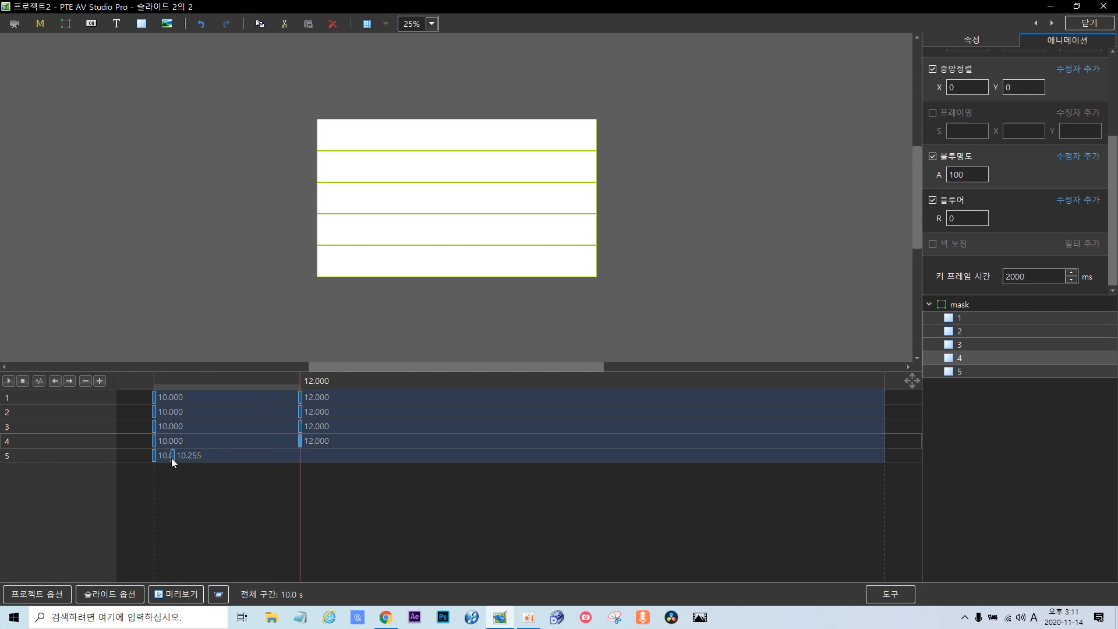
{"action": "left_click_drag", "start_coordinate": [172, 458], "coordinate": [299, 456]}
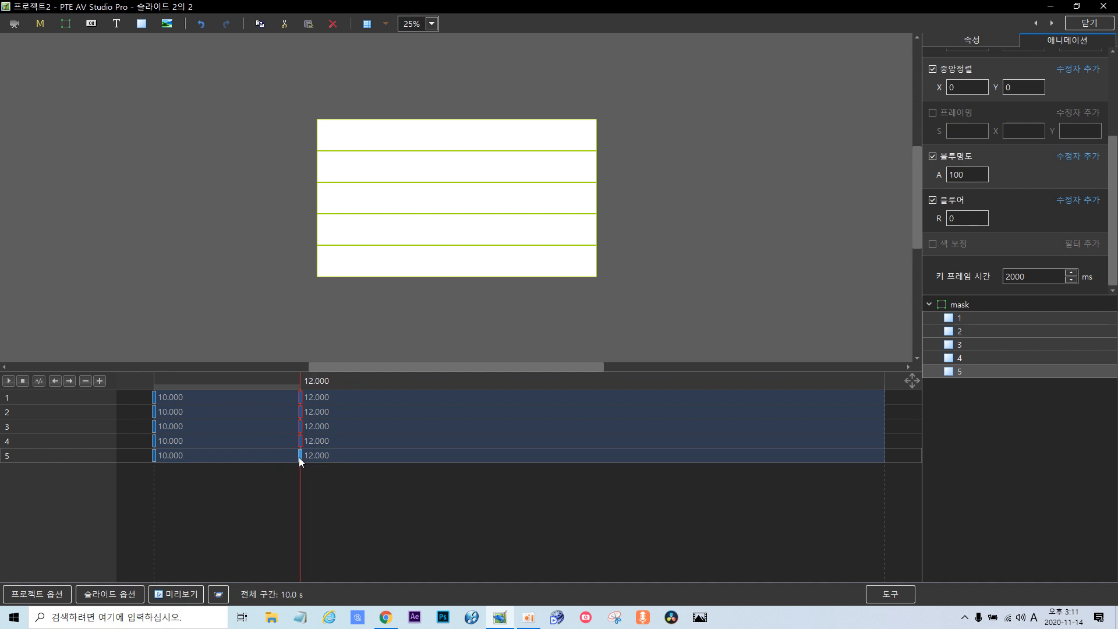
Set the horizontal position of strip 1 at its starting keyframe to -201 %.
{"action": "left_click", "coordinate": [155, 399]}
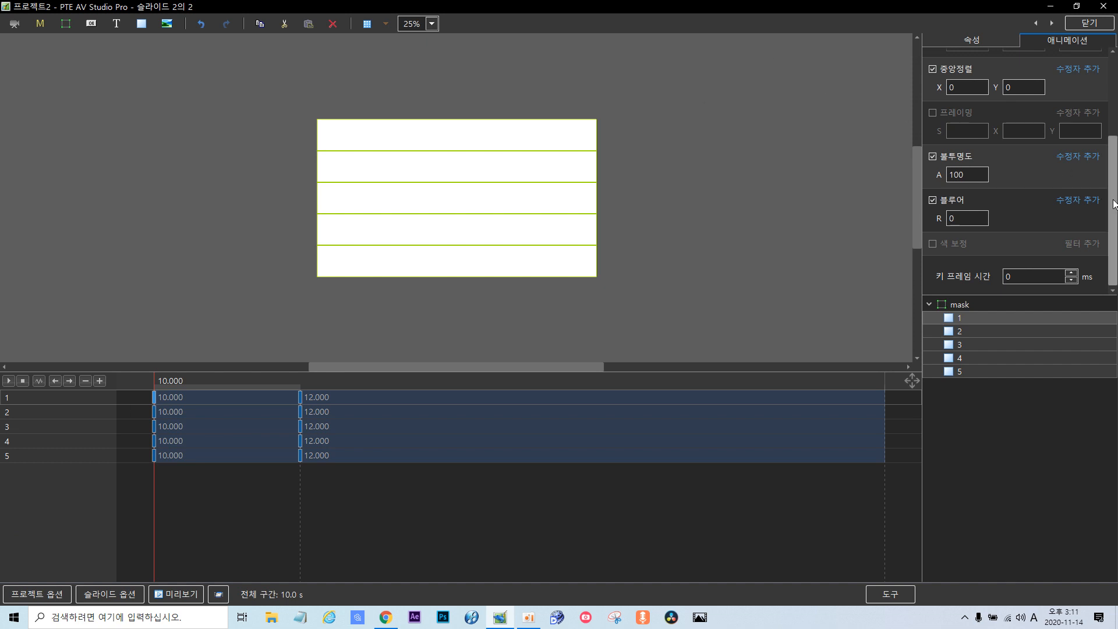
{"action": "scroll", "coordinate": [1114, 205], "scroll_direction": "up", "scroll_amount": 3}
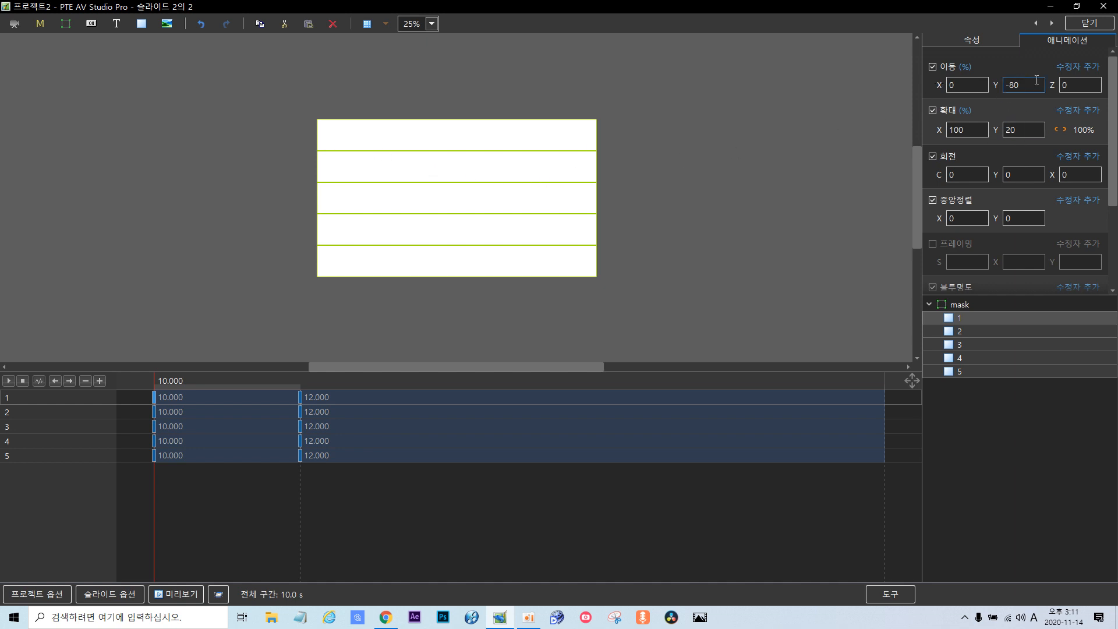
{"action": "left_click", "coordinate": [960, 85]}
{"action": "type", "text": "-201"}
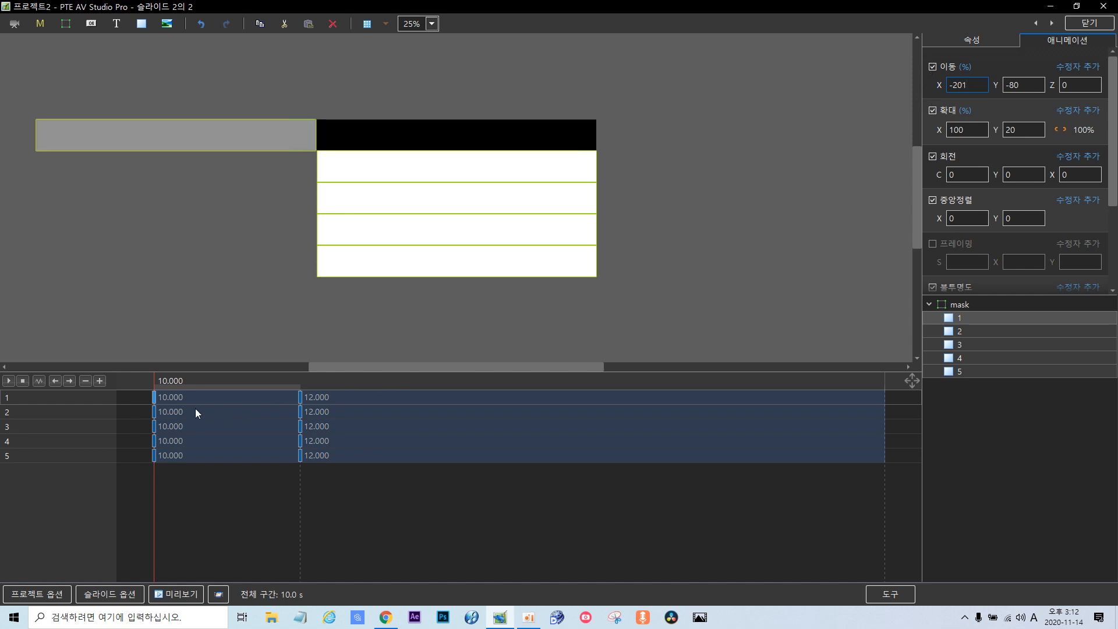
Set the horizontal position of strip 2 at its starting keyframe to 201 %.
{"action": "left_click", "coordinate": [153, 411]}
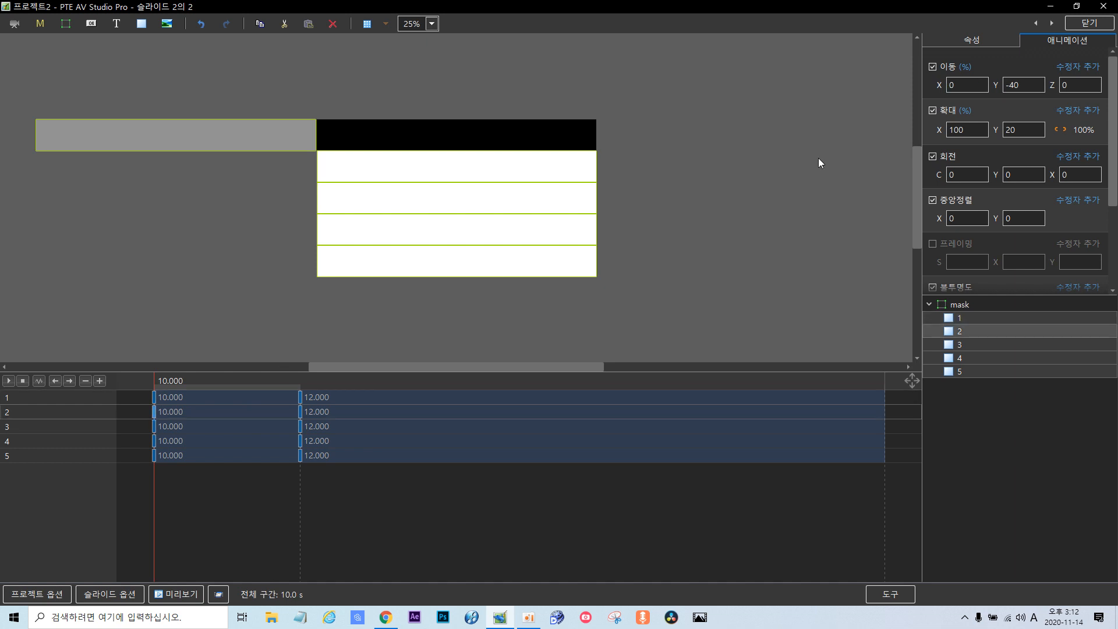
{"action": "double_click", "coordinate": [964, 86]}
{"action": "key", "text": "BackSpace"}
{"action": "type", "text": "20"}
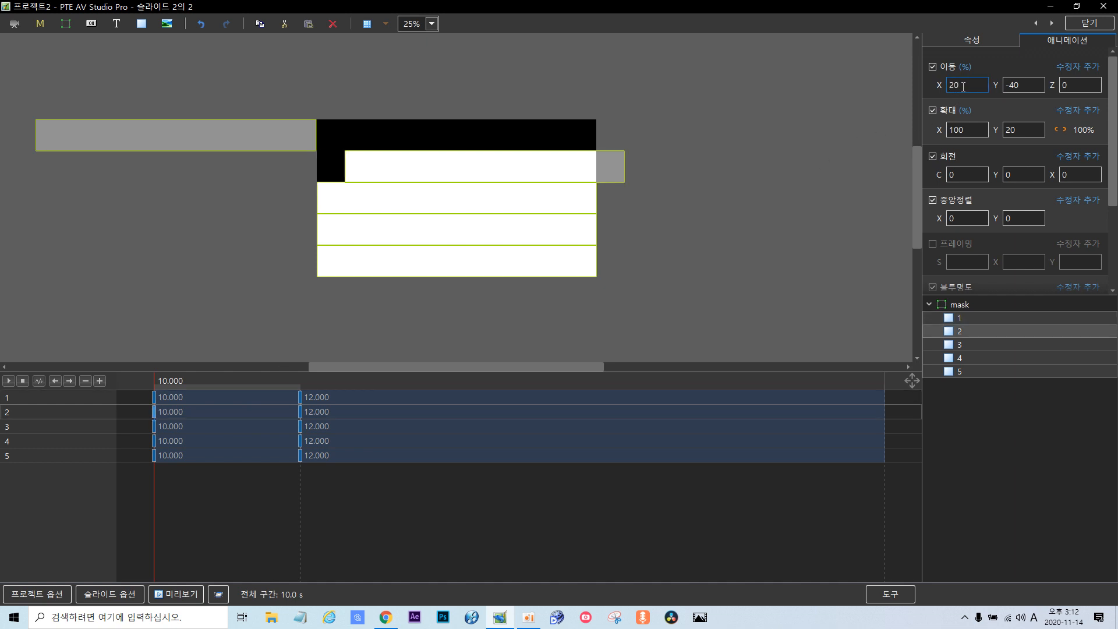
{"action": "type", "text": "1"}
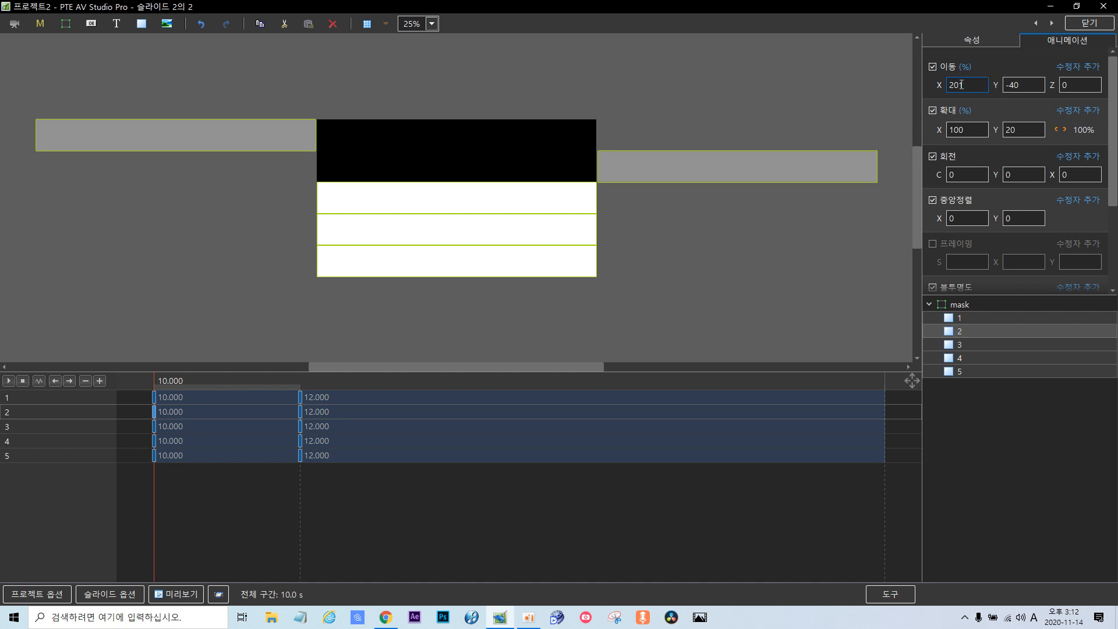
Set the horizontal position of strip 3 at its starting keyframe to -201 %.
{"action": "left_click", "coordinate": [155, 425]}
{"action": "left_click", "coordinate": [959, 87]}
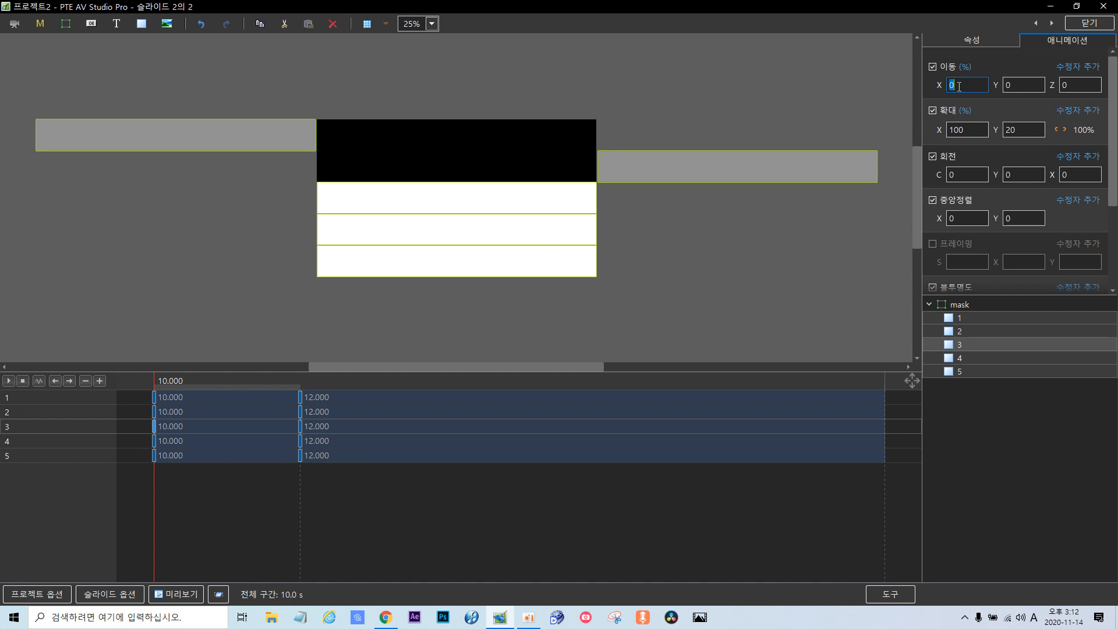
{"action": "key", "text": "BackSpace"}
{"action": "type", "text": "20"}
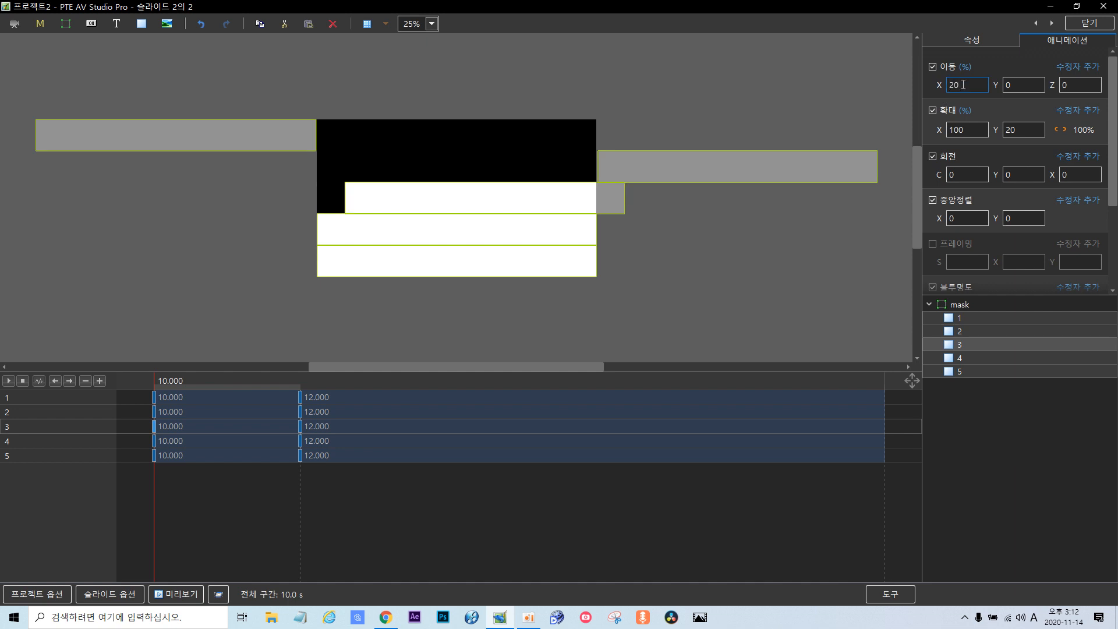
{"action": "key", "text": "BackSpace"}
{"action": "key", "text": "BackSpace"}
{"action": "type", "text": "-"}
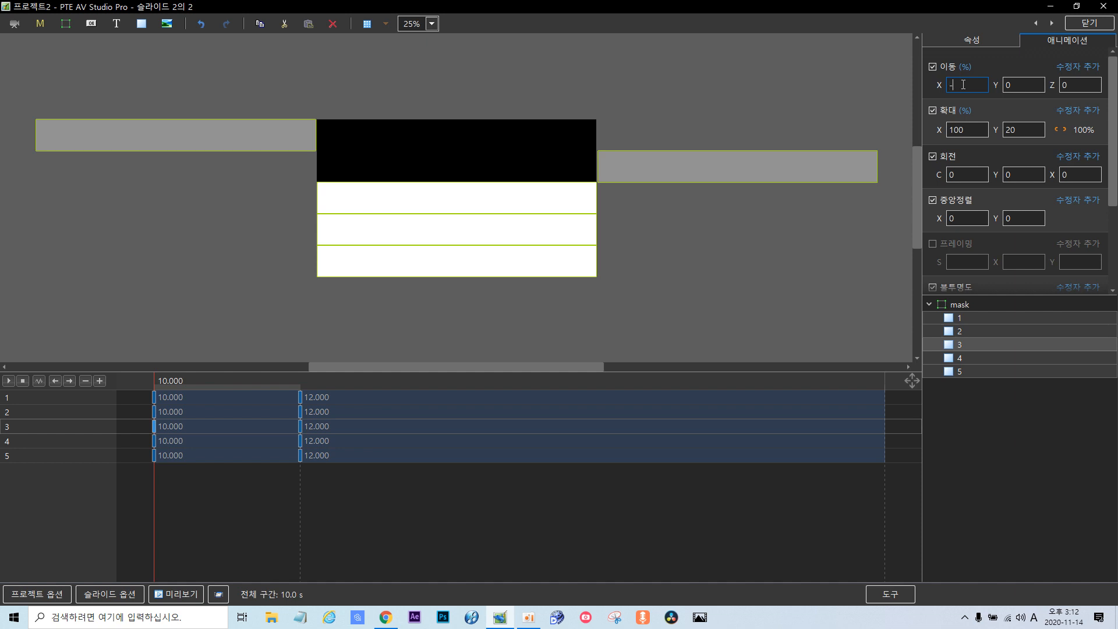
{"action": "type", "text": "201"}
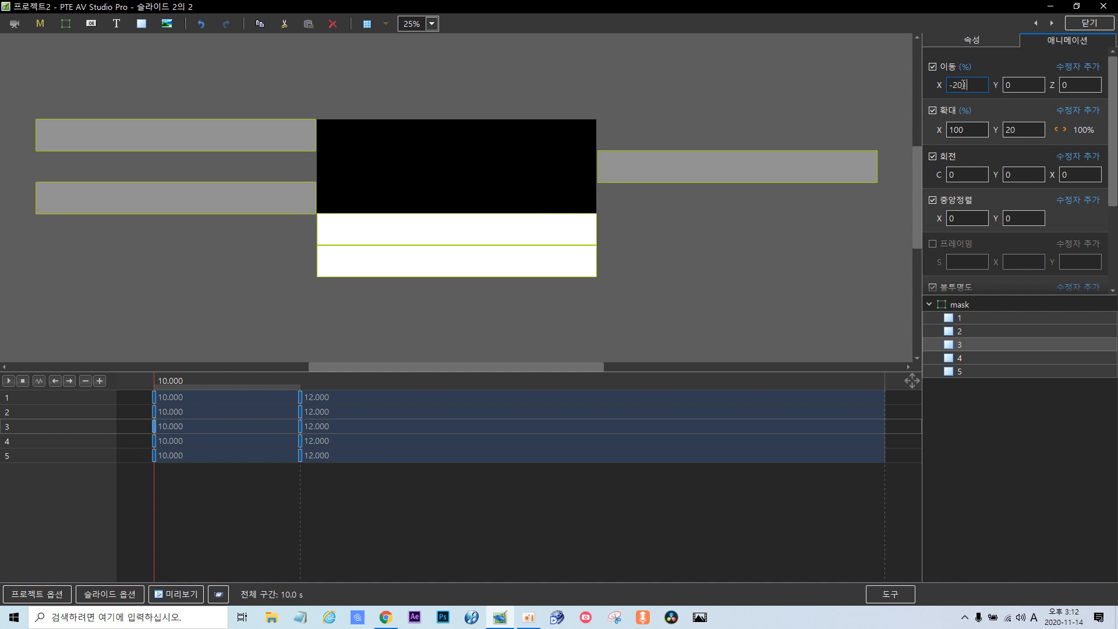
Set the starting horizontal position of strip 4 to 201 % and strip 5 to -201 %, and scrub through the animation.
{"action": "left_click", "coordinate": [157, 441]}
{"action": "double_click", "coordinate": [961, 90]}
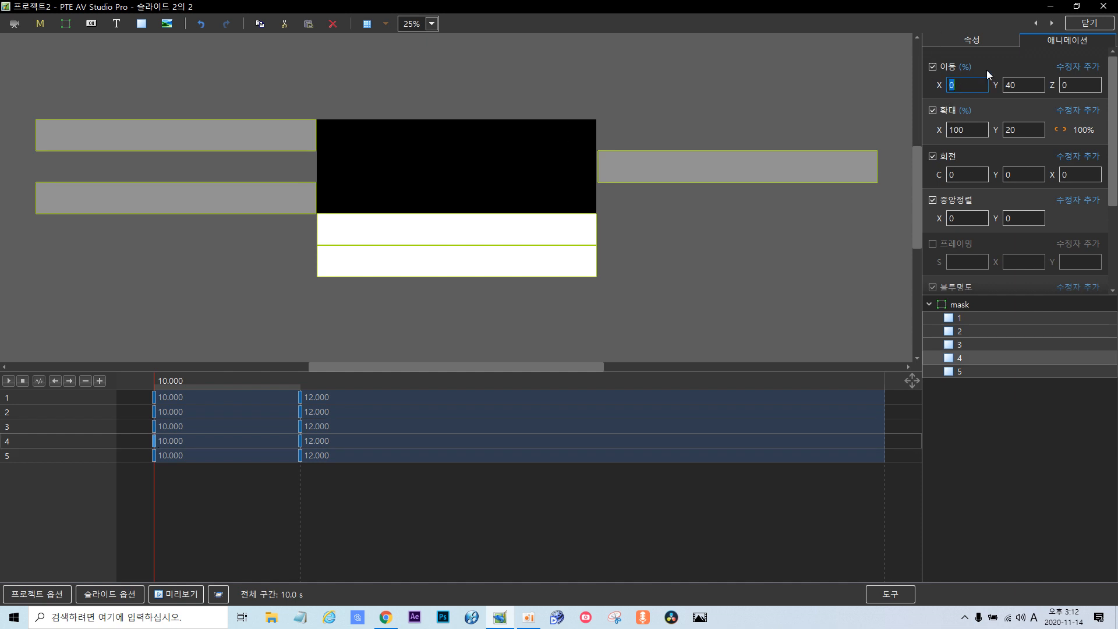
{"action": "type", "text": "20"}
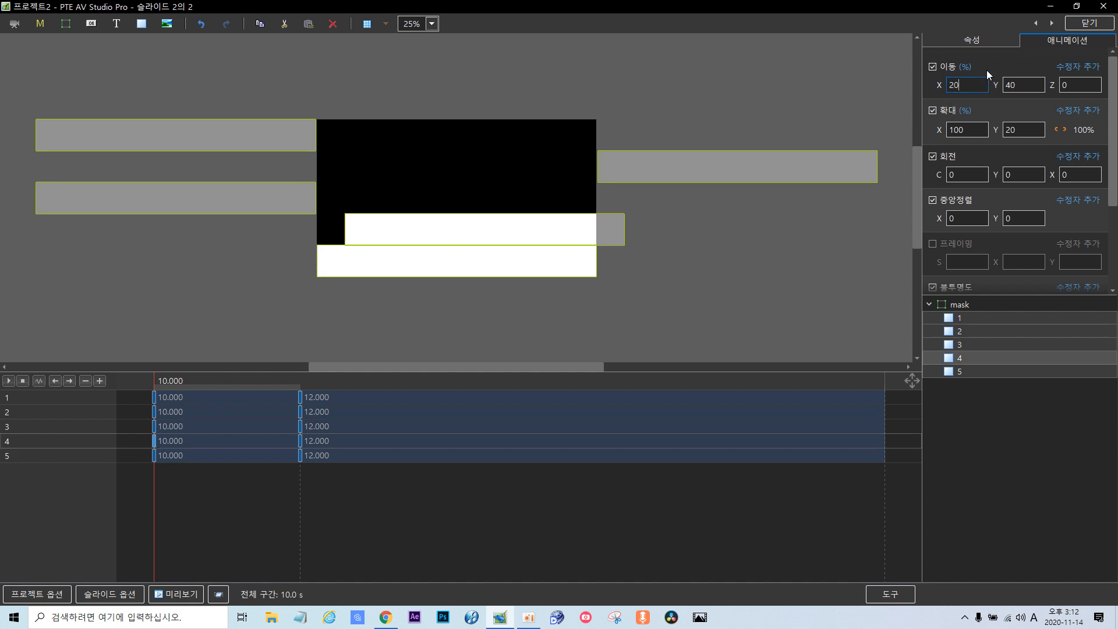
{"action": "type", "text": "1"}
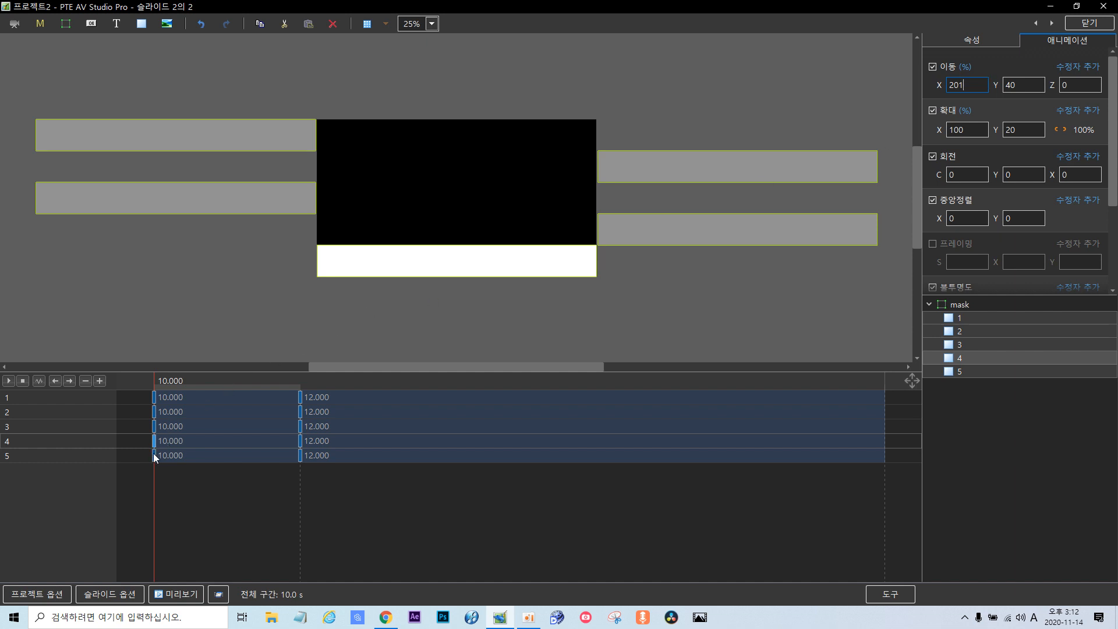
{"action": "left_click", "coordinate": [153, 455]}
{"action": "double_click", "coordinate": [968, 85]}
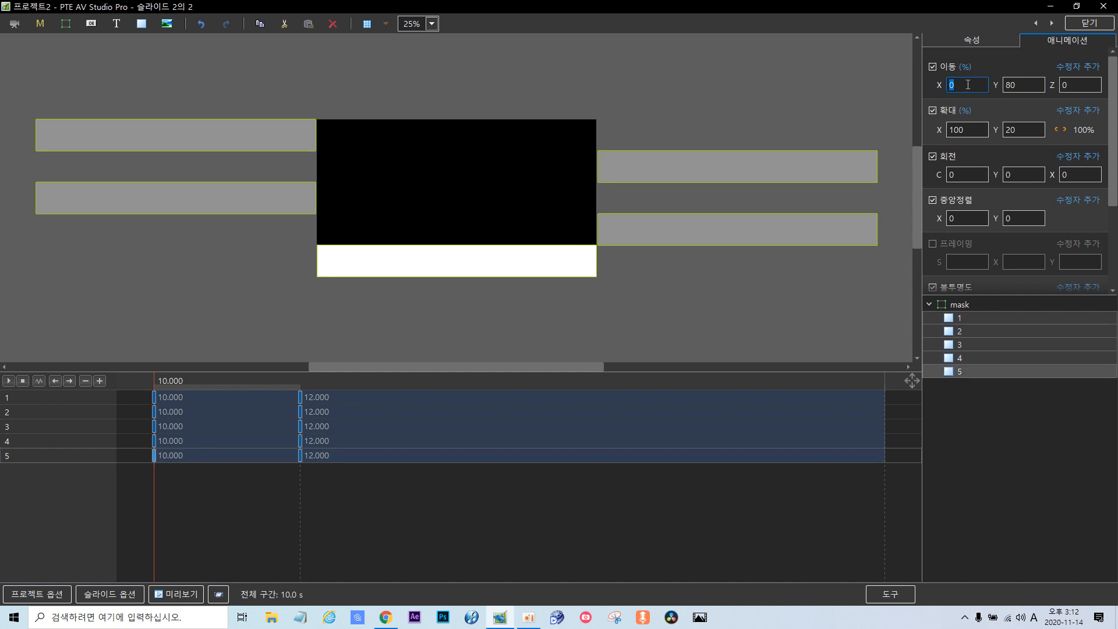
{"action": "type", "text": "-201"}
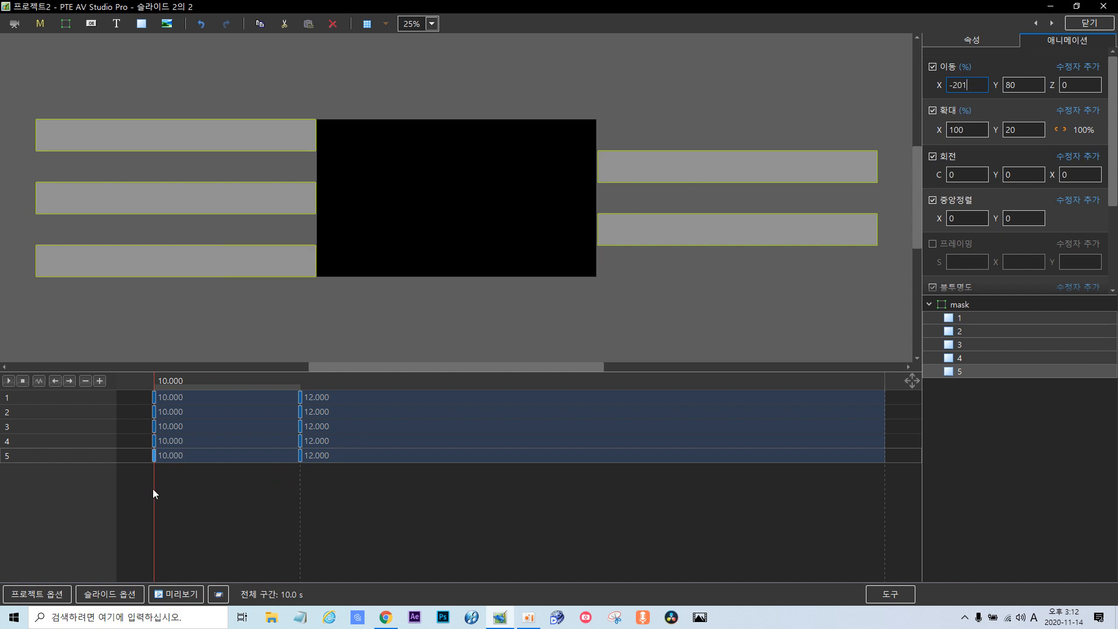
{"action": "left_click_drag", "start_coordinate": [153, 488], "coordinate": [301, 484]}
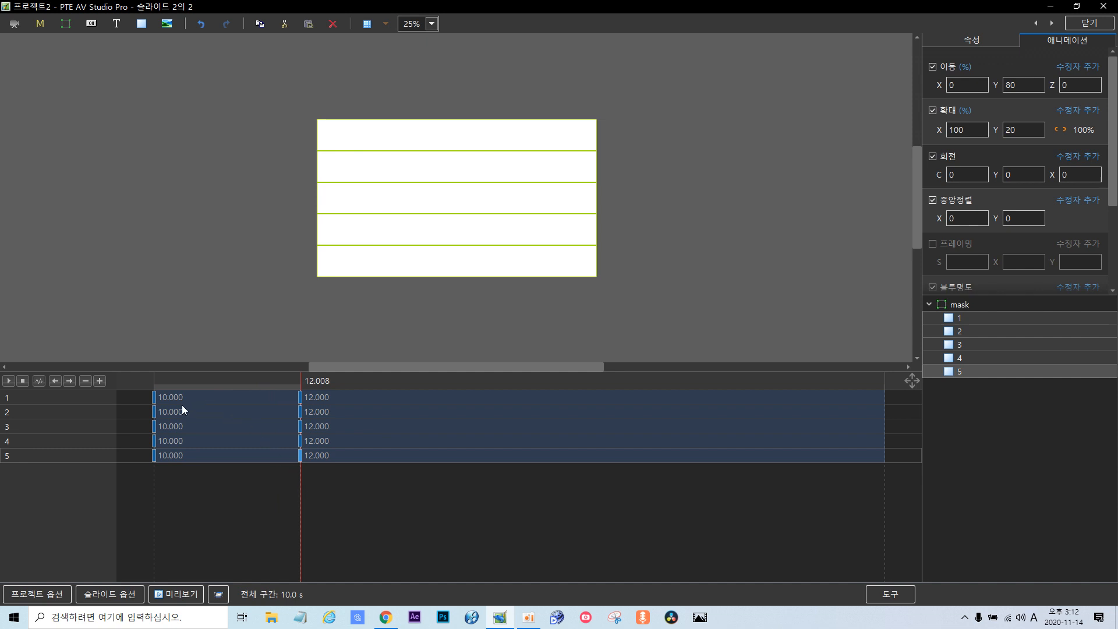
Shift both keyframes of strip 2 to 12.000 and 14.000, and both keyframes of strip 3 to 14.000 and 16.000.
{"action": "left_click", "coordinate": [154, 416]}
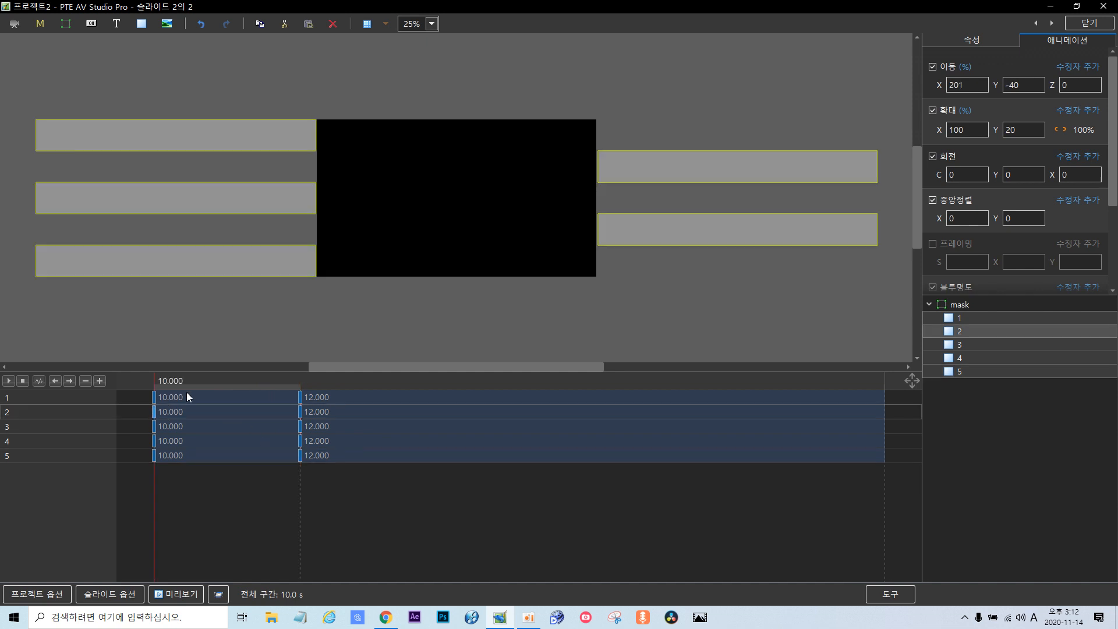
{"action": "left_click", "coordinate": [301, 414]}
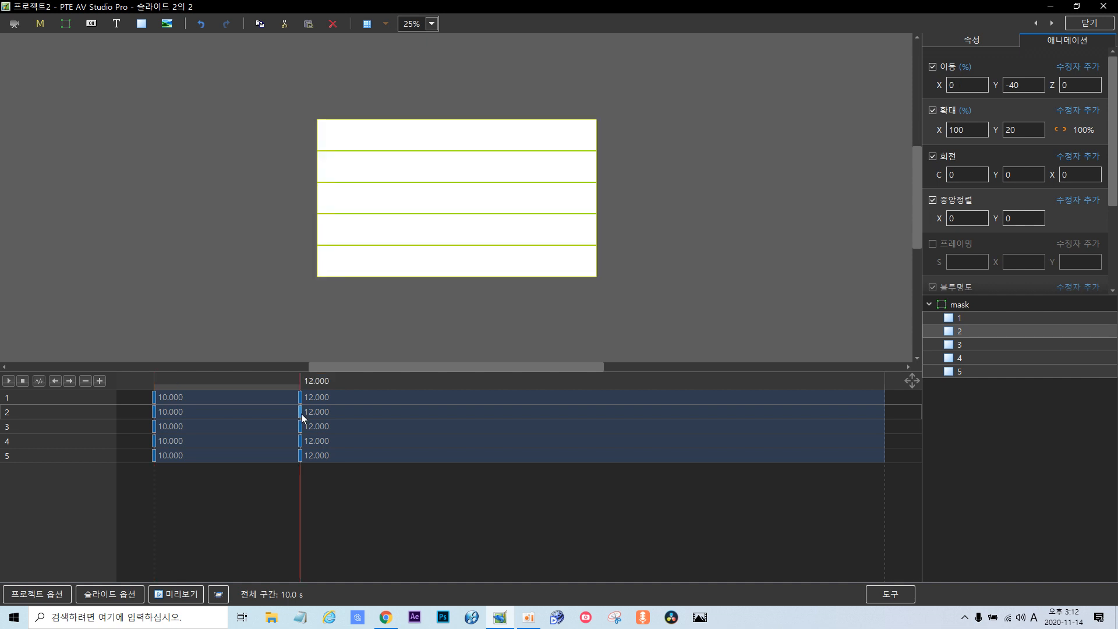
{"action": "left_click", "coordinate": [154, 419]}
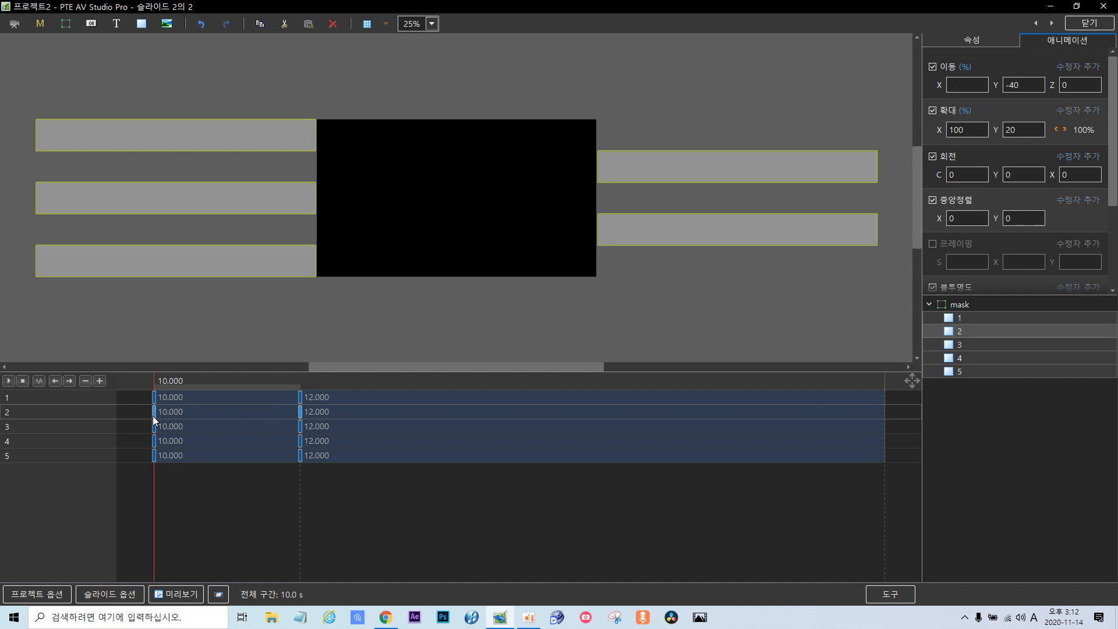
{"action": "left_click_drag", "start_coordinate": [154, 419], "coordinate": [298, 437]}
{"action": "left_click", "coordinate": [300, 429]}
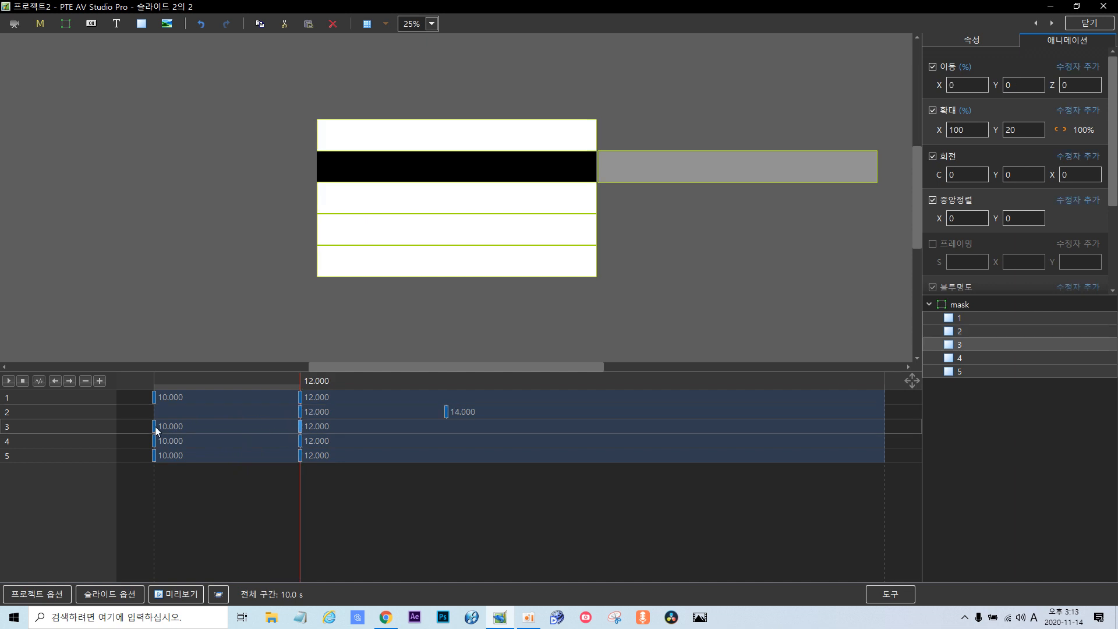
{"action": "left_click_drag", "start_coordinate": [155, 426], "coordinate": [445, 438]}
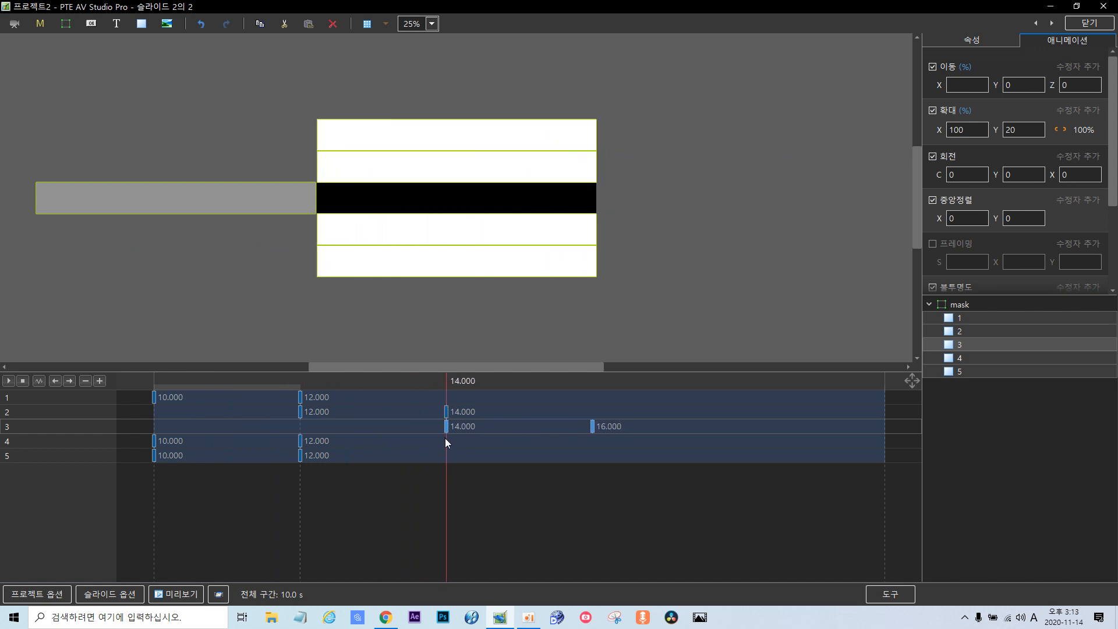
Shift strip 4's two keyframes to 16.000 and 18.000, and strip 5's pair to start at strip 4's end.
{"action": "left_click", "coordinate": [299, 442]}
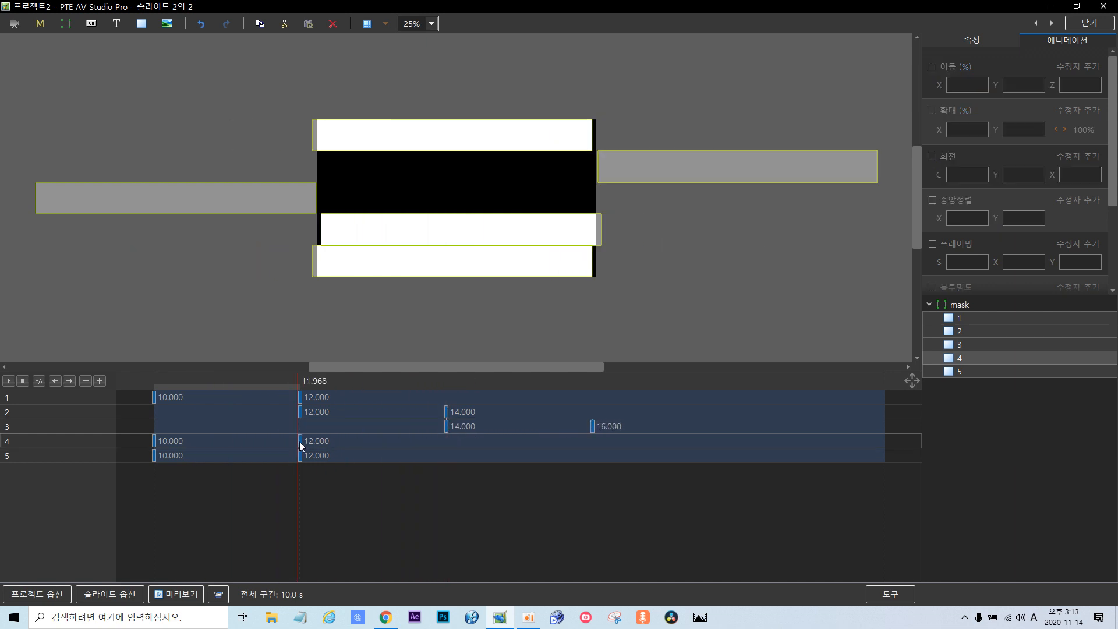
{"action": "left_click", "coordinate": [300, 442]}
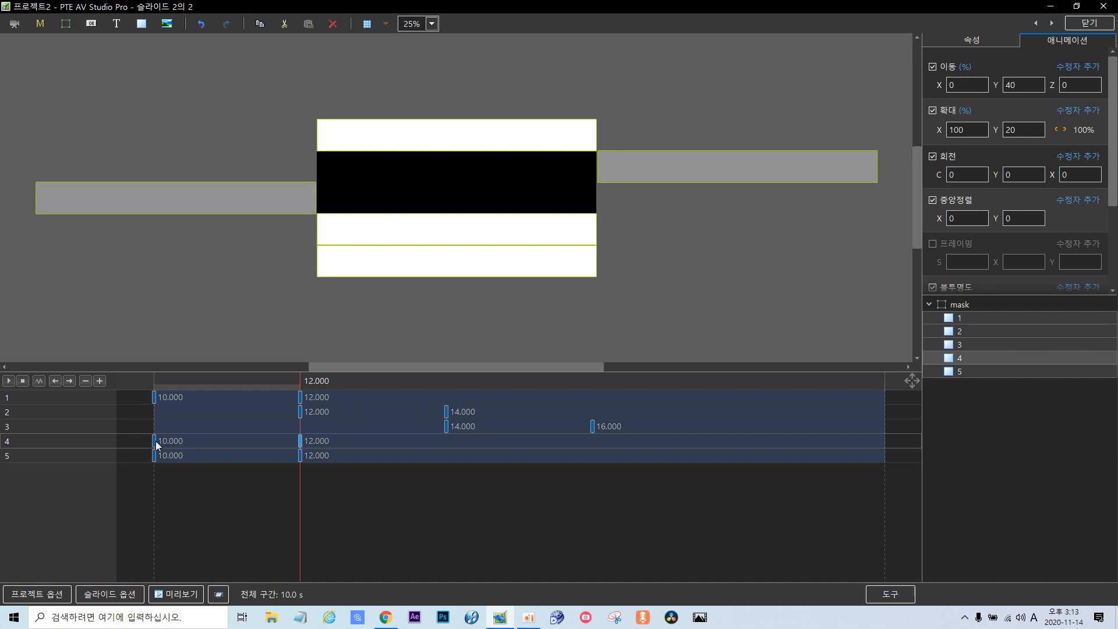
{"action": "left_click_drag", "start_coordinate": [155, 443], "coordinate": [592, 445]}
{"action": "left_click", "coordinate": [300, 457]}
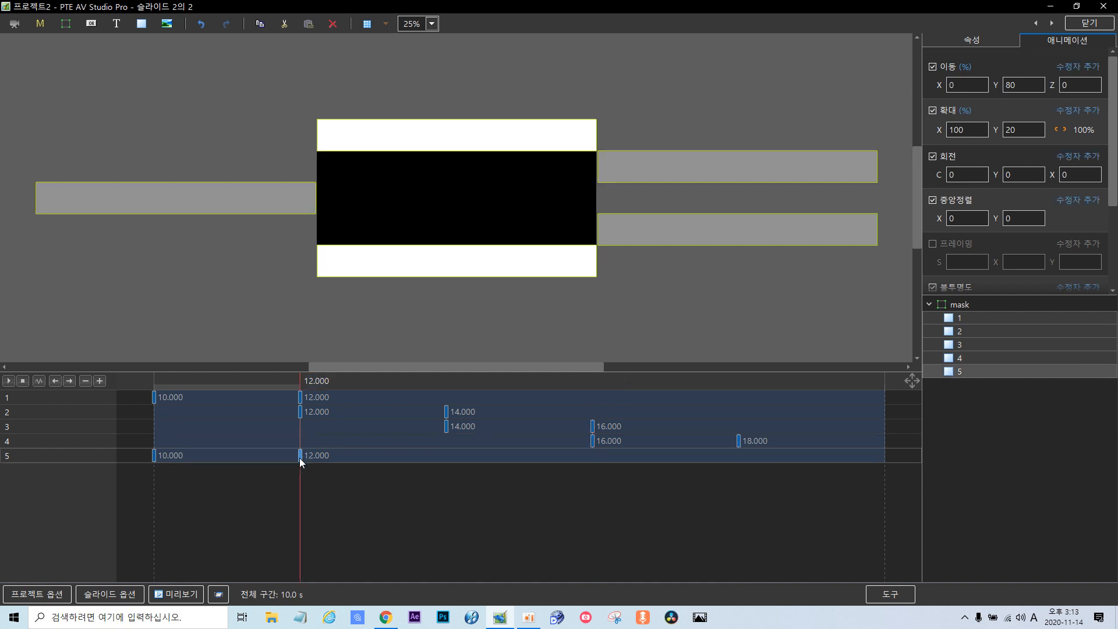
{"action": "left_click_drag", "start_coordinate": [151, 456], "coordinate": [887, 502]}
Collapse the mask frame in the object list and add an empty mask container at the slide's top level.
{"action": "left_click", "coordinate": [931, 306]}
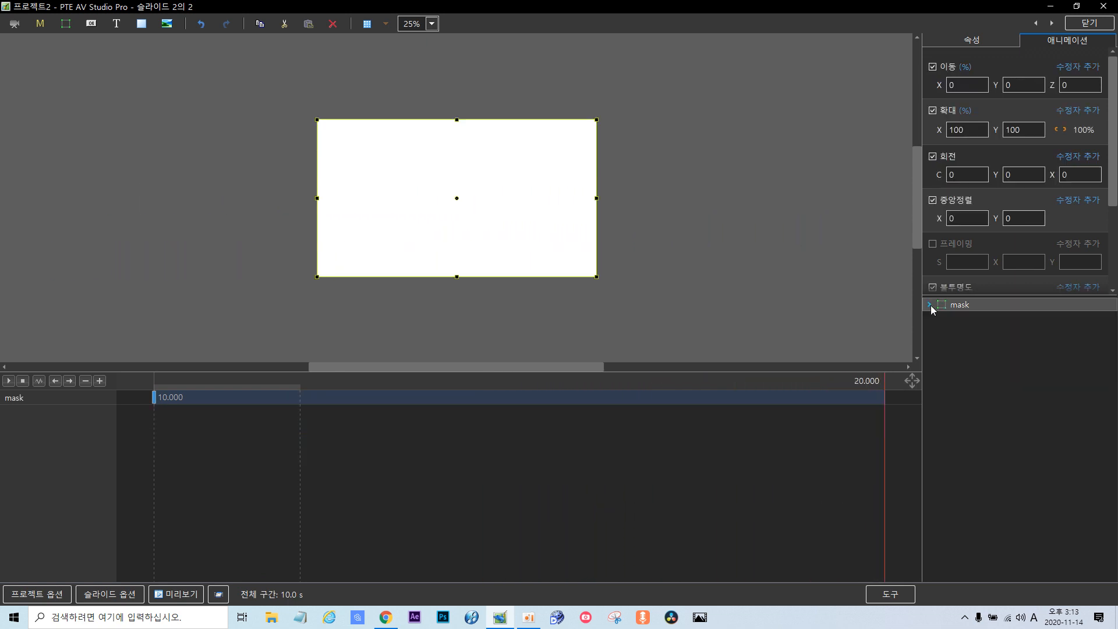
{"action": "left_click", "coordinate": [945, 392]}
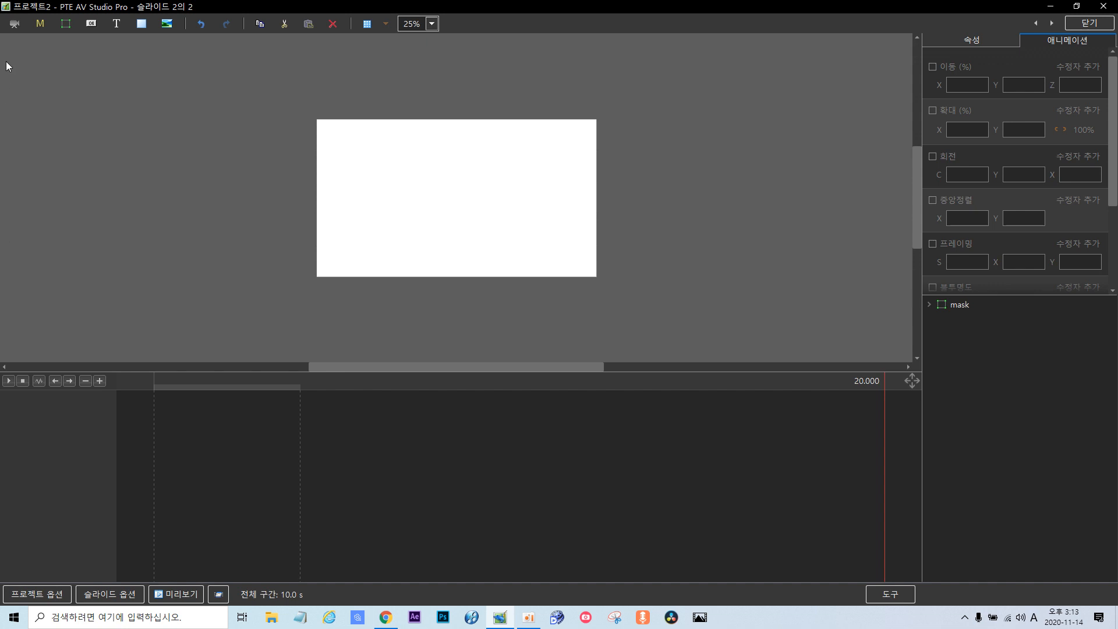
{"action": "left_click", "coordinate": [39, 26]}
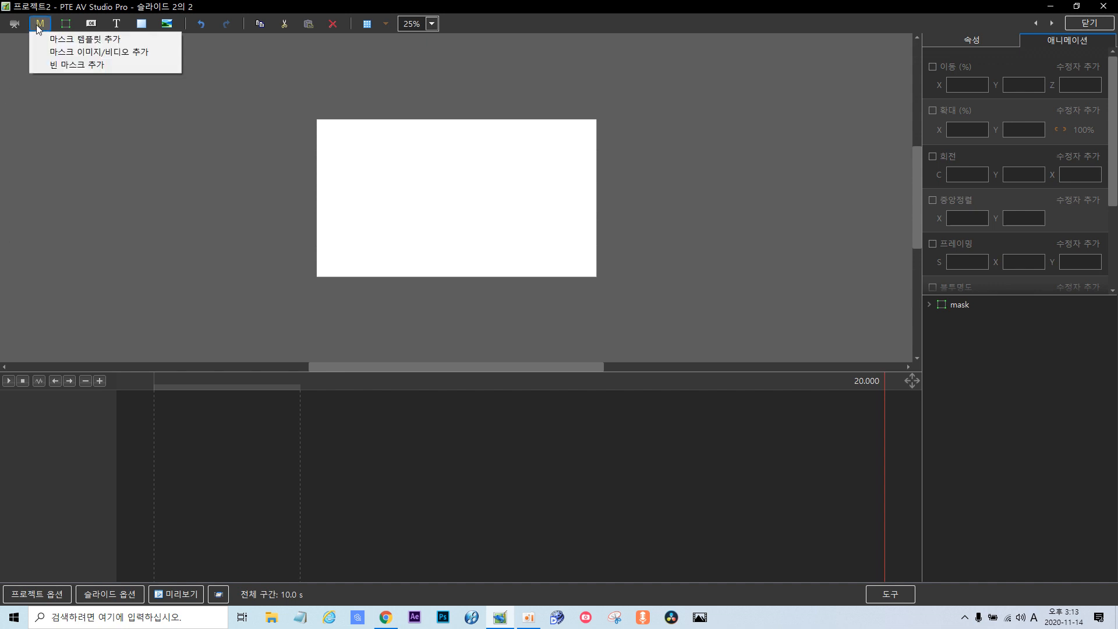
{"action": "left_click", "coordinate": [65, 67]}
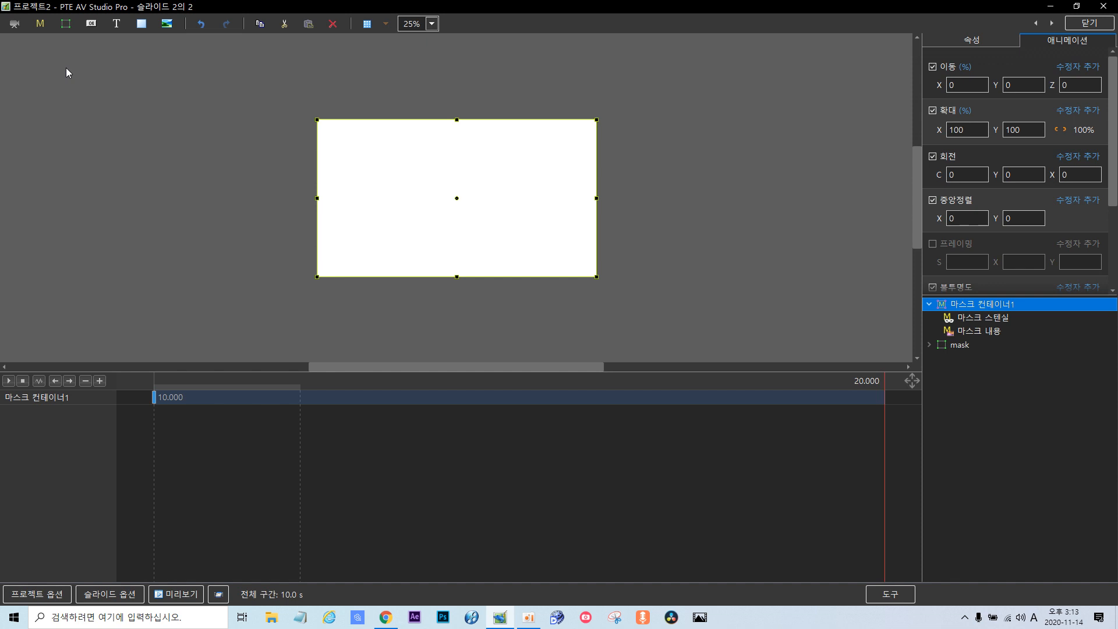
Rename the new mask container as aaa and select the mask frame.
{"action": "left_click", "coordinate": [968, 42]}
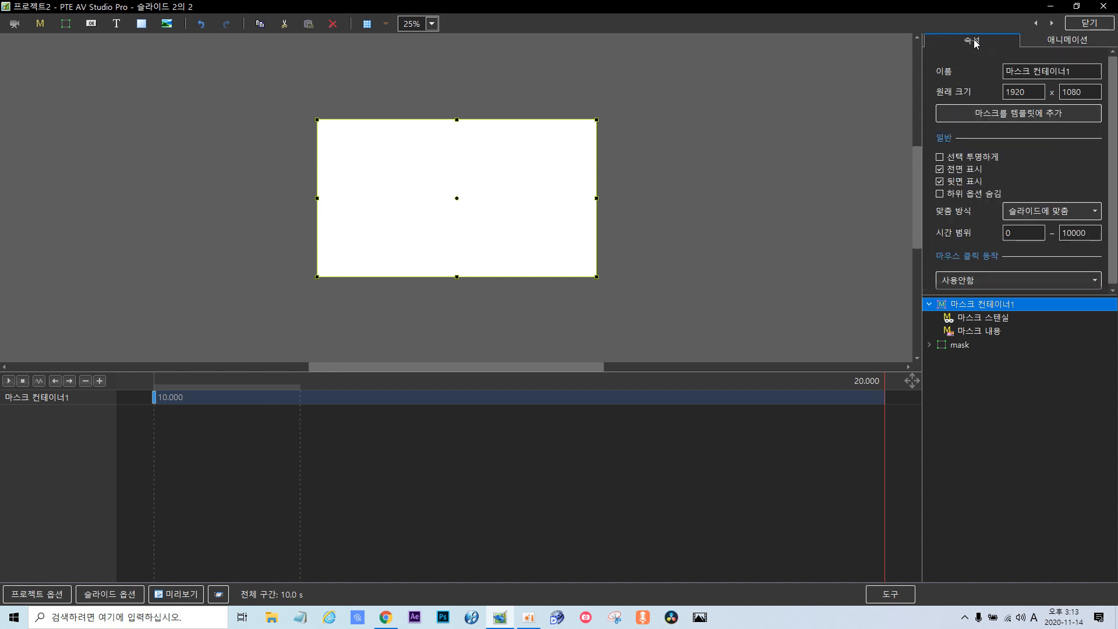
{"action": "left_click", "coordinate": [1069, 71]}
{"action": "key", "text": "BackSpace"}
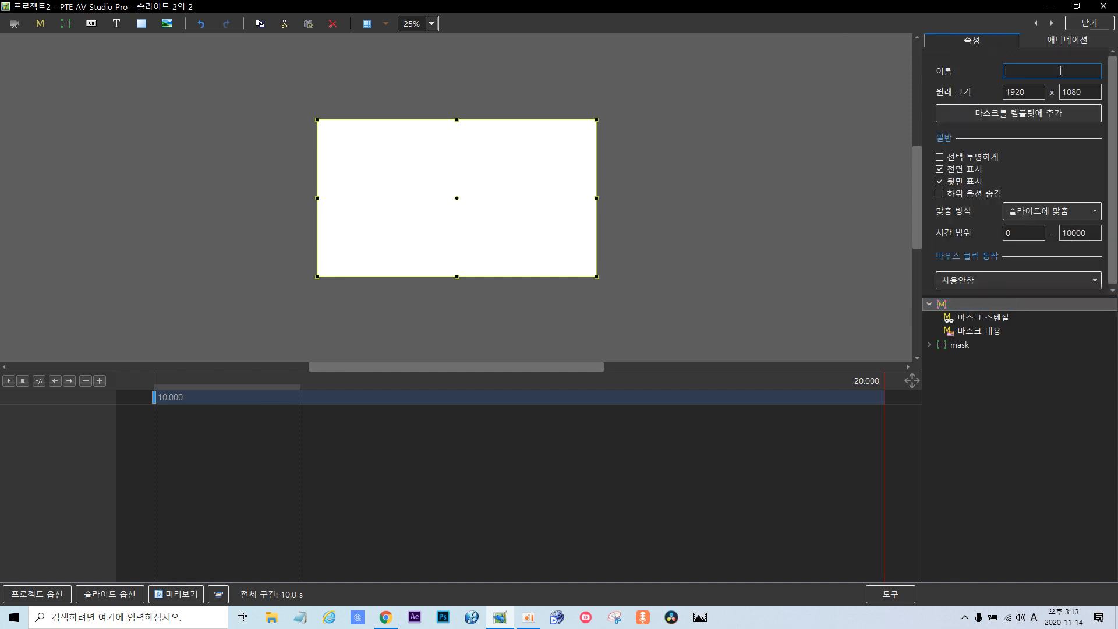
{"action": "type", "text": "aaa"}
{"action": "left_click", "coordinate": [963, 346]}
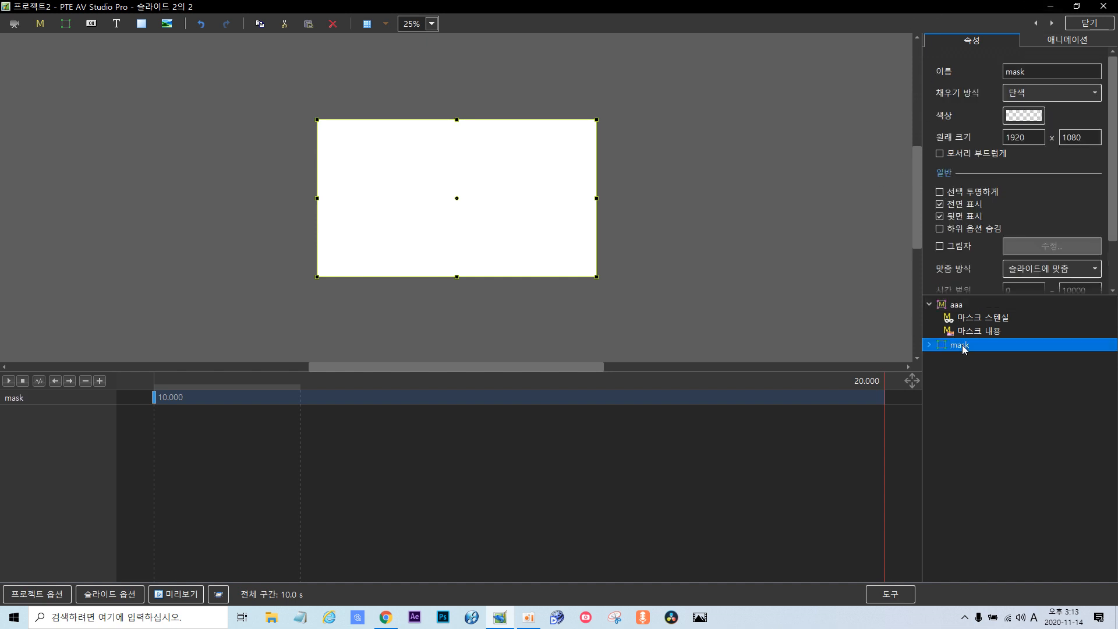
Cut the mask frame from the slide's top level and paste it into aaa's mask stencil (마스크 스텐실).
{"action": "right_click", "coordinate": [962, 346]}
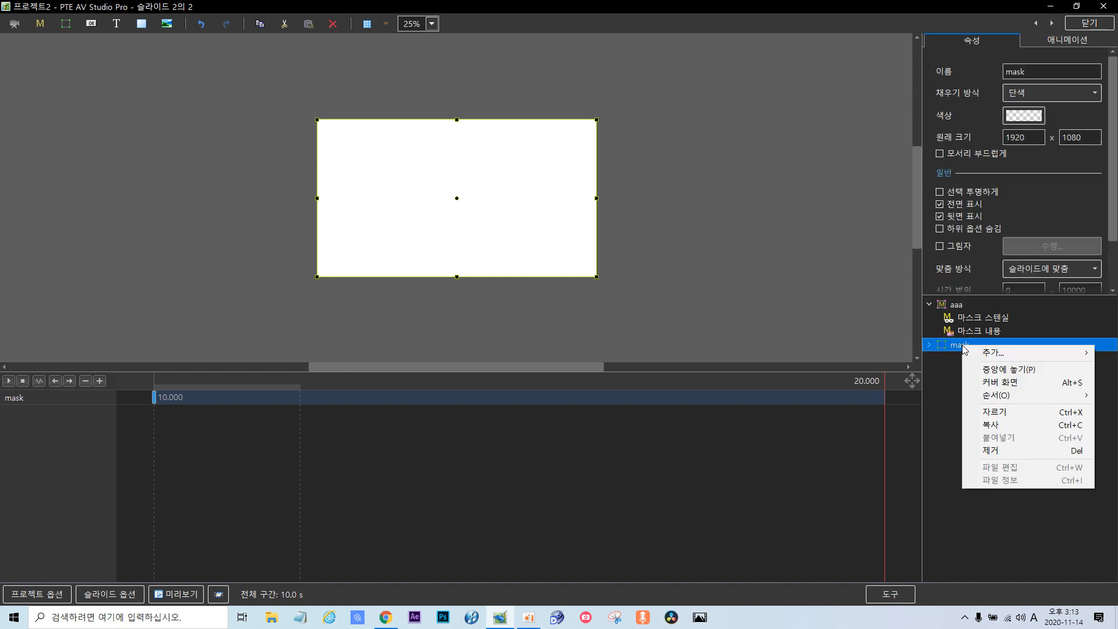
{"action": "left_click", "coordinate": [1022, 412]}
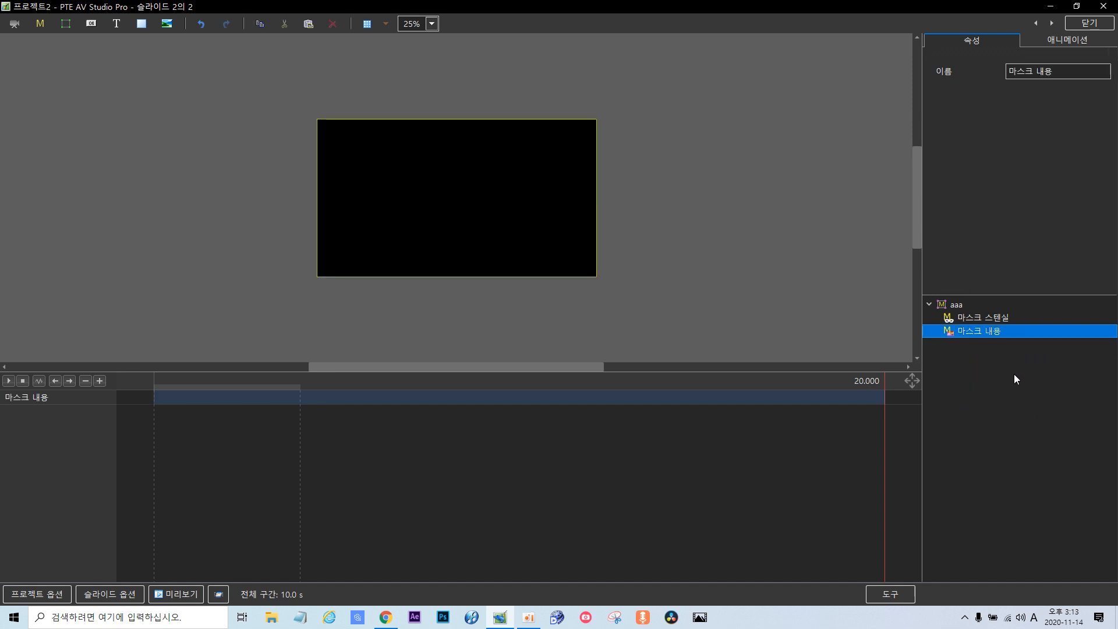
{"action": "left_click", "coordinate": [983, 317]}
{"action": "right_click", "coordinate": [984, 316]}
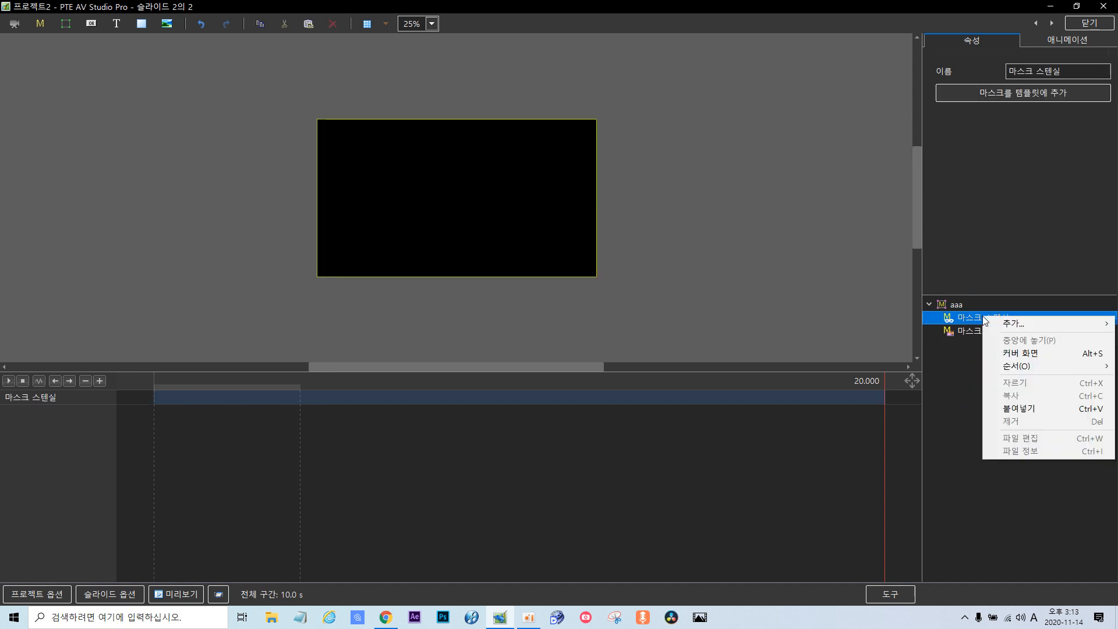
{"action": "left_click", "coordinate": [1030, 410]}
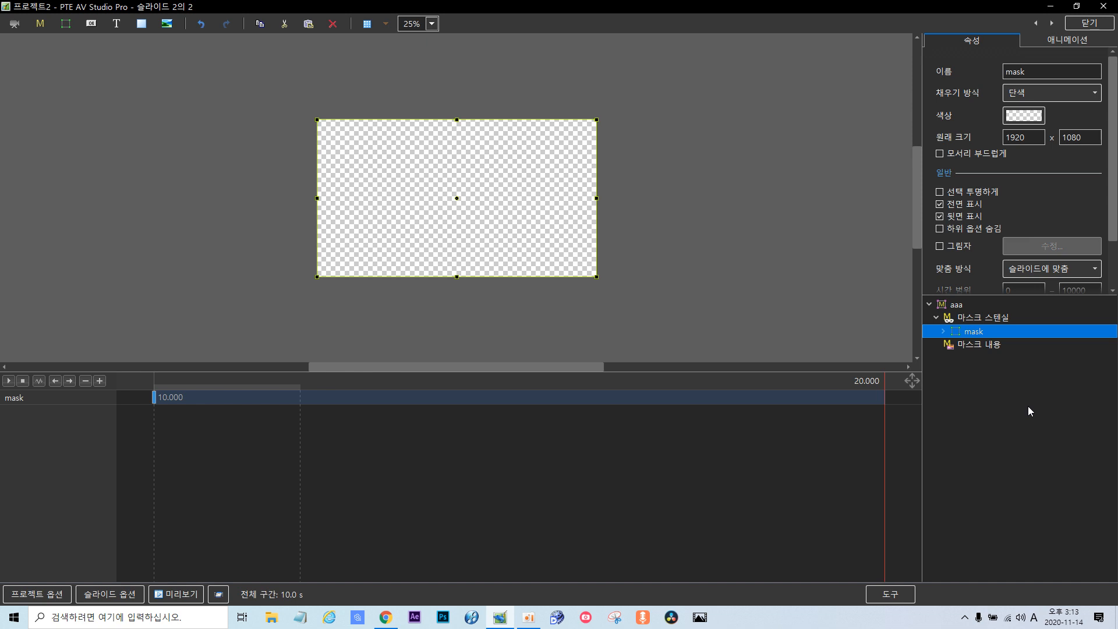
{"action": "left_click_drag", "start_coordinate": [883, 446], "coordinate": [948, 429]}
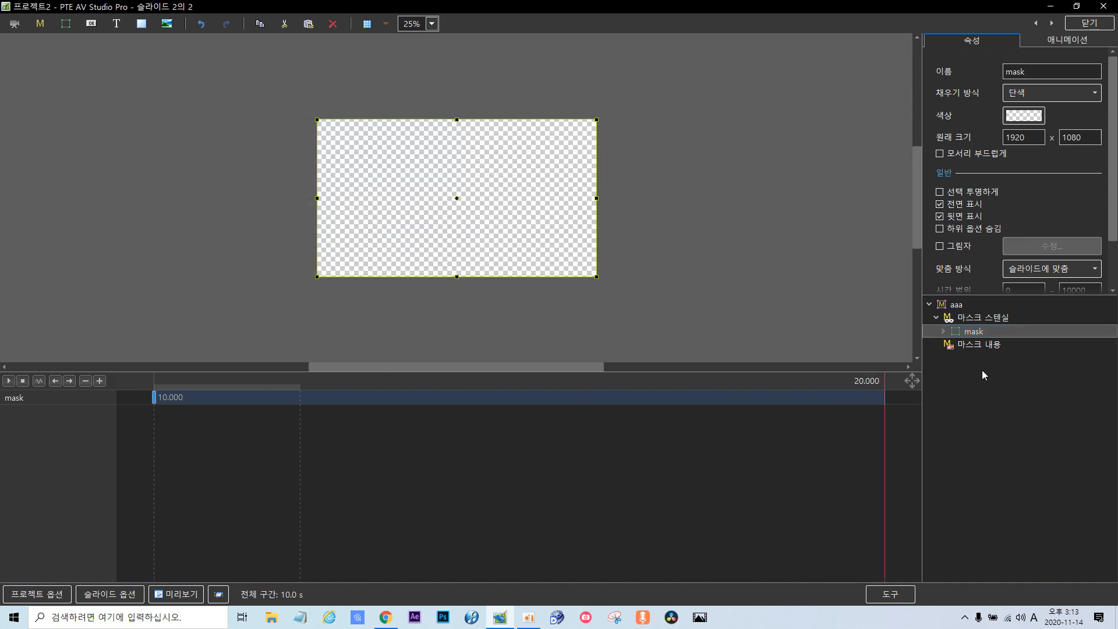
Add picture 3 to aaa's mask contents (마스크 내용) and scrub back from the slide's end to check the masking.
{"action": "left_click", "coordinate": [987, 345]}
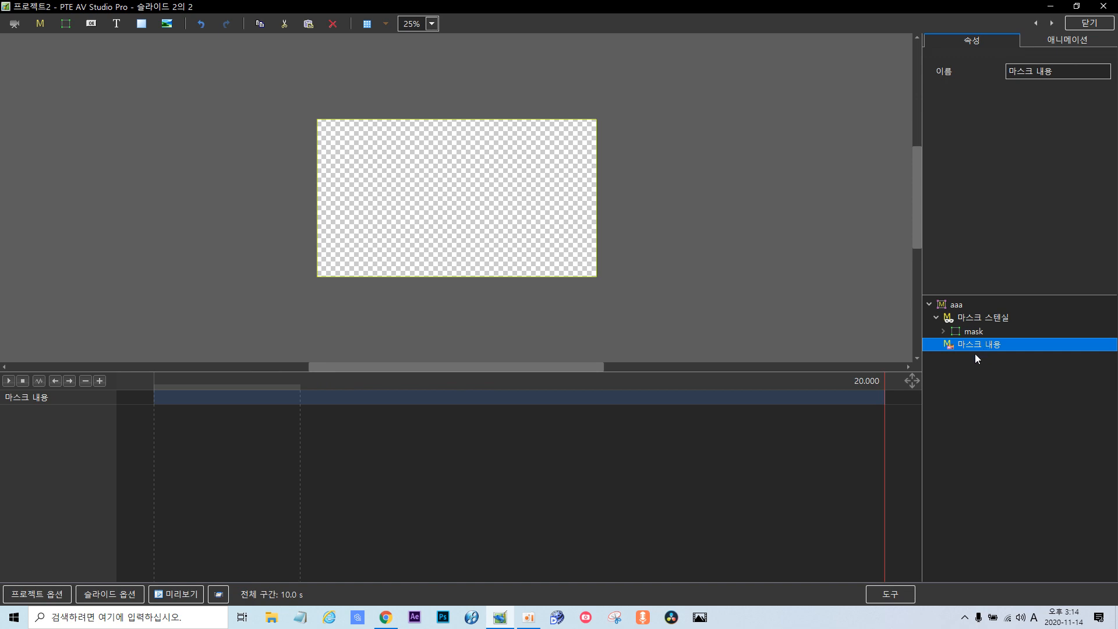
{"action": "left_click", "coordinate": [167, 23]}
{"action": "double_click", "coordinate": [255, 129]}
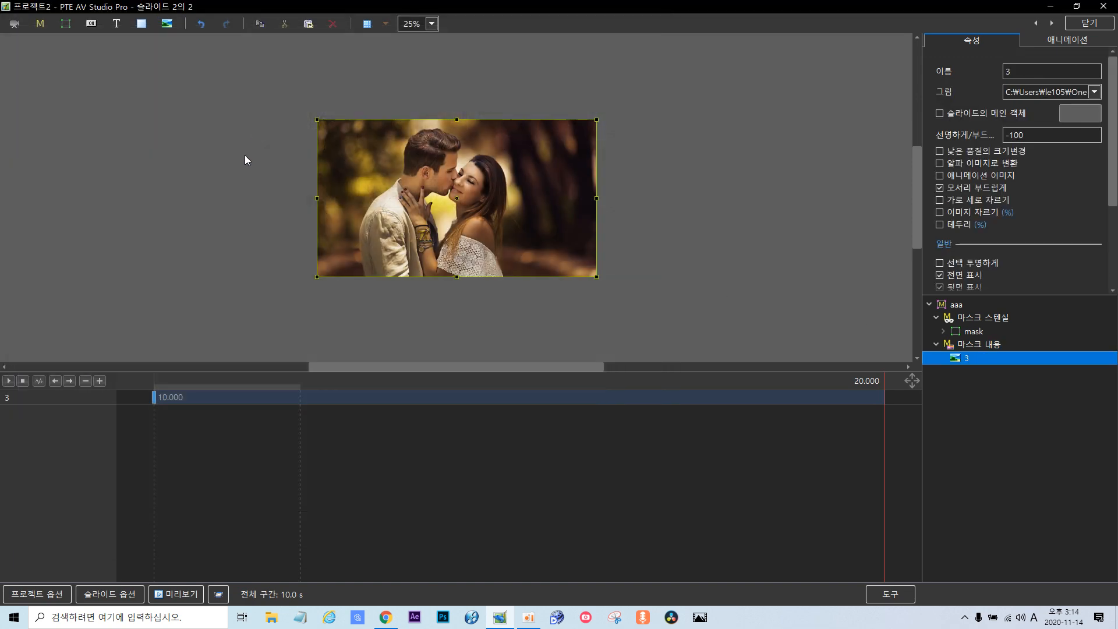
{"action": "left_click_drag", "start_coordinate": [885, 434], "coordinate": [793, 396]}
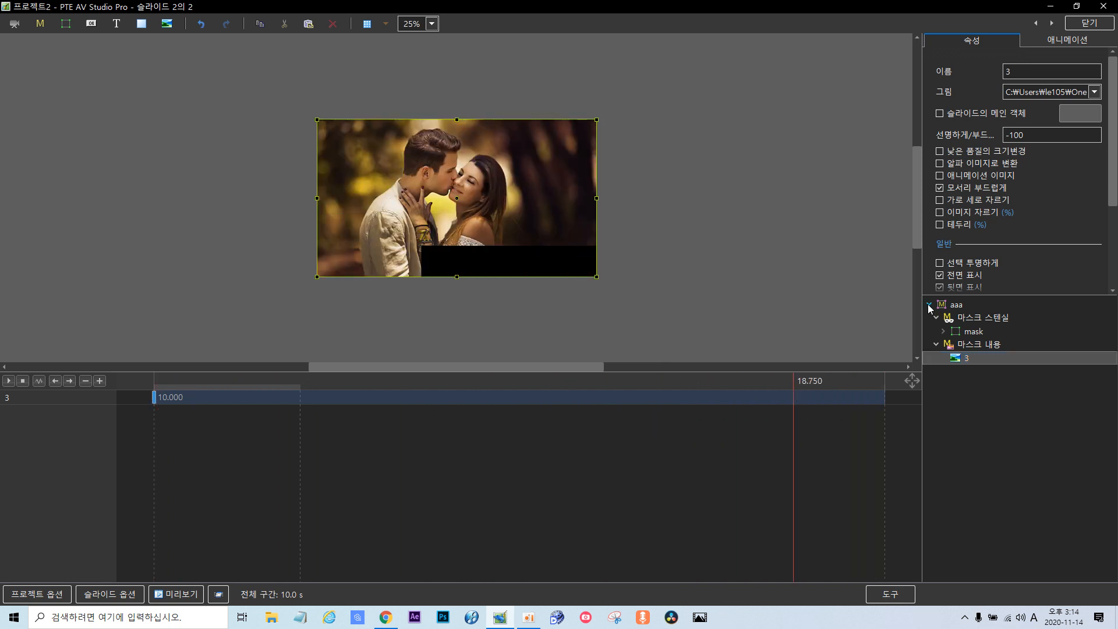
Collapse aaa, add picture 7 at the slide's top level, and move aaa above it in the object order.
{"action": "left_click", "coordinate": [929, 305]}
{"action": "left_click", "coordinate": [961, 348]}
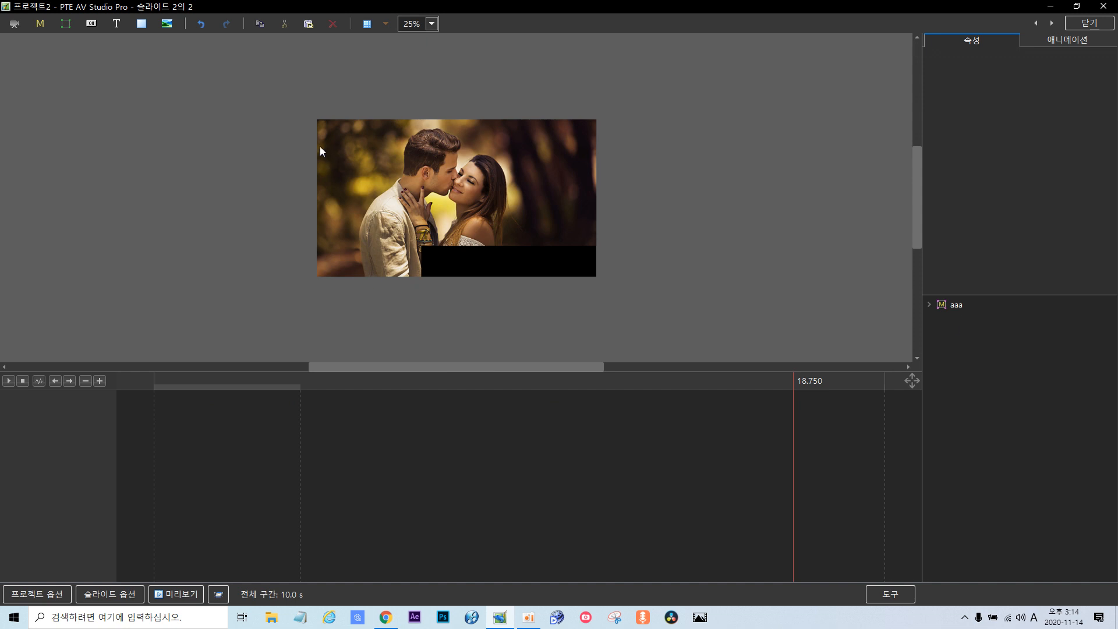
{"action": "left_click", "coordinate": [169, 24]}
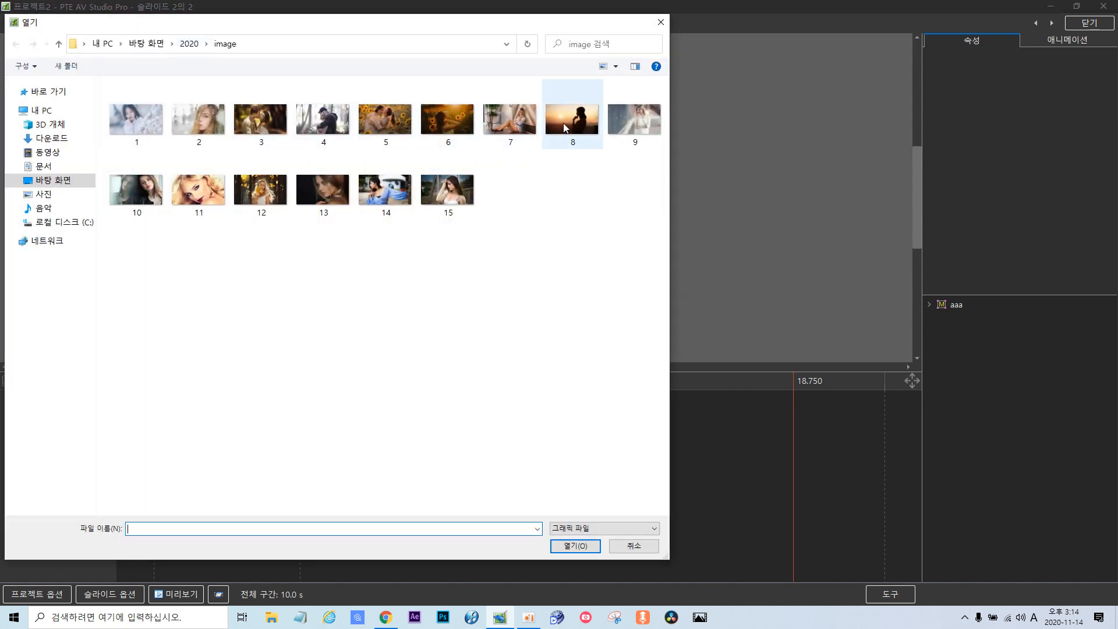
{"action": "double_click", "coordinate": [522, 129]}
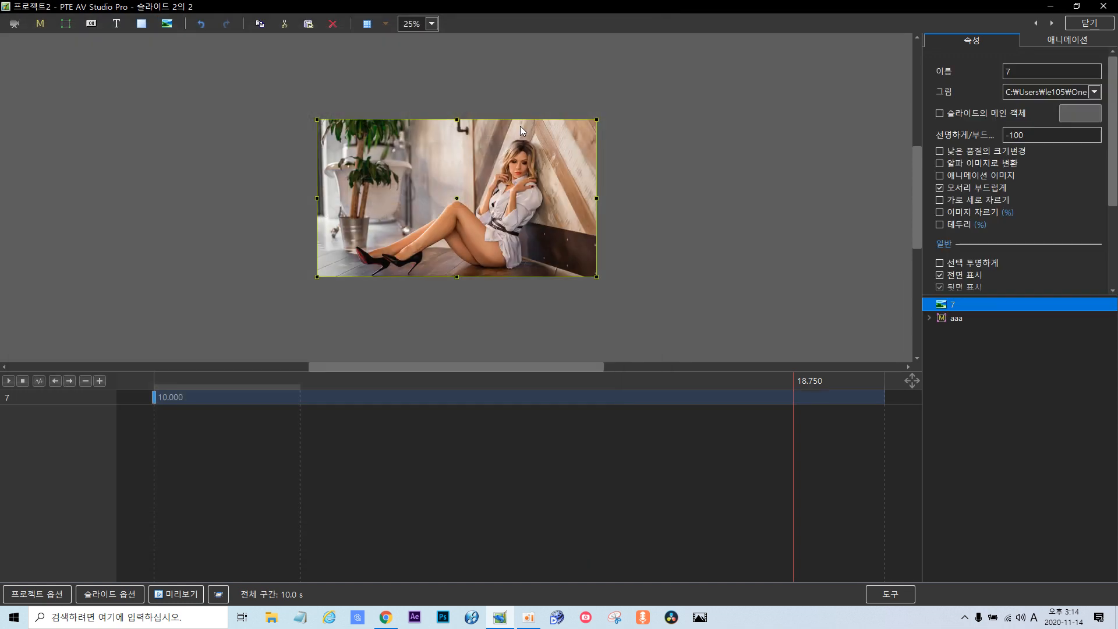
{"action": "left_click", "coordinate": [958, 319]}
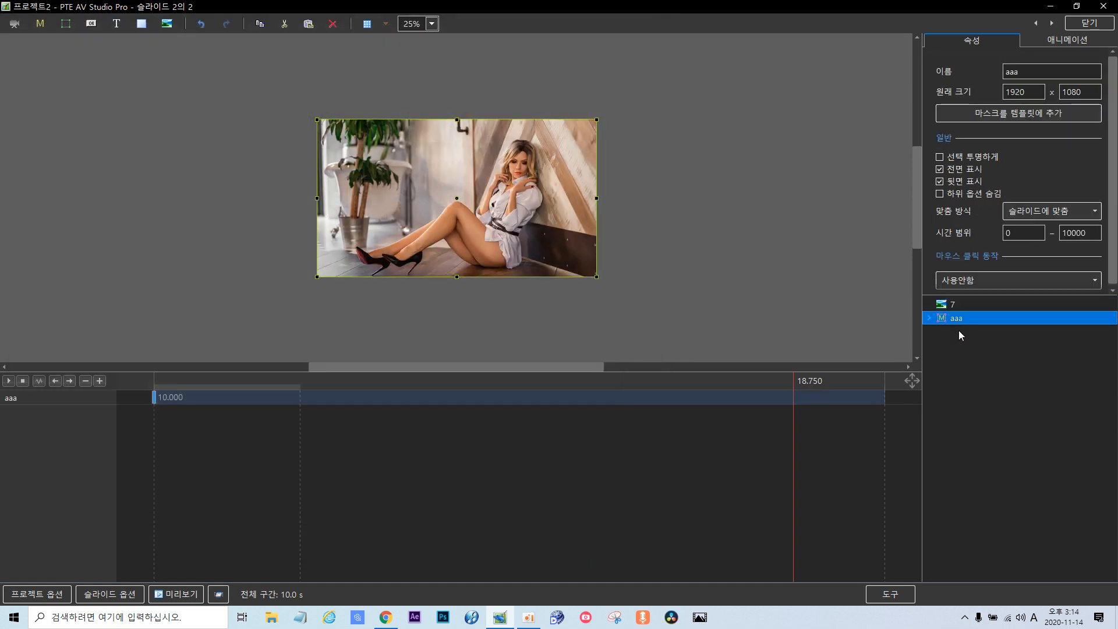
{"action": "key", "text": "shift+Page_Up"}
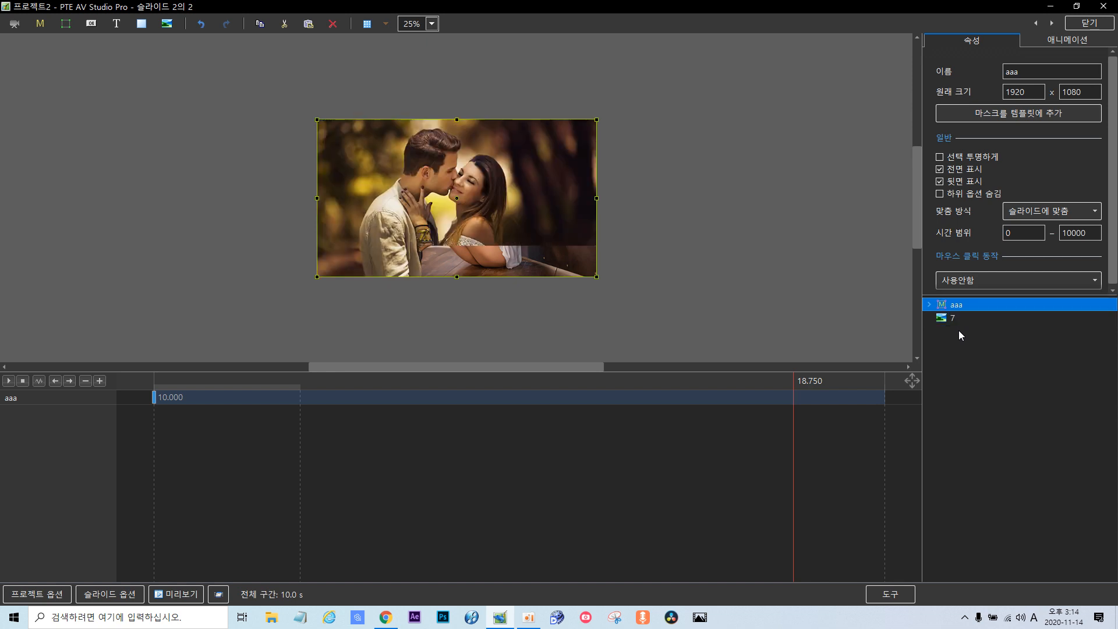
Duplicate picture 7's 10.000 keyframe and place the copy at the slide's end, 20.000.
{"action": "left_click", "coordinate": [953, 320]}
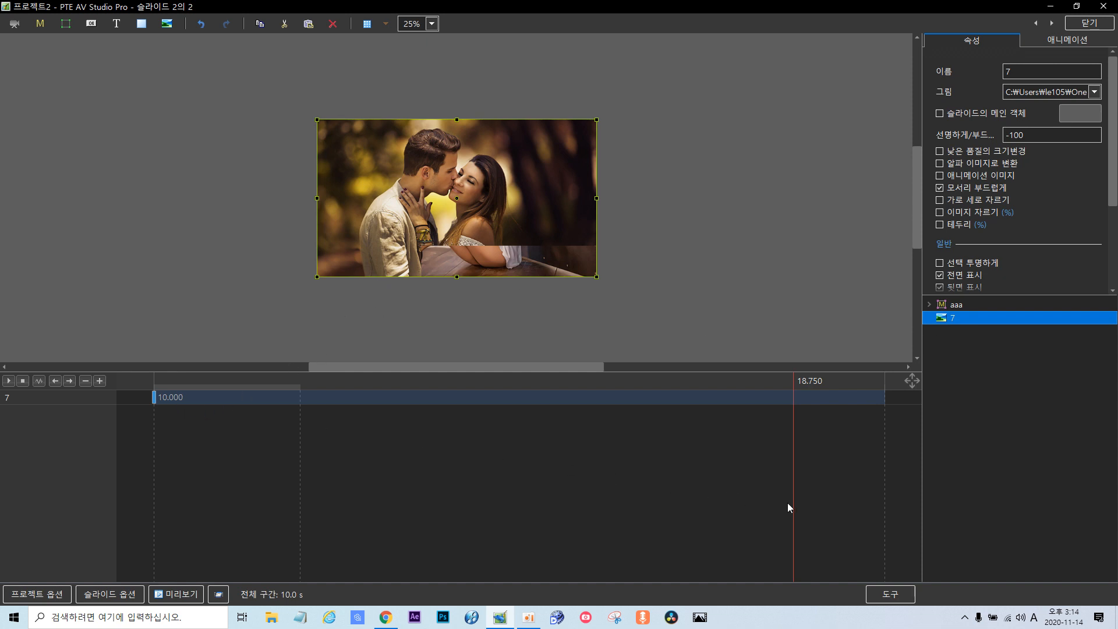
{"action": "left_click_drag", "start_coordinate": [788, 505], "coordinate": [893, 491]}
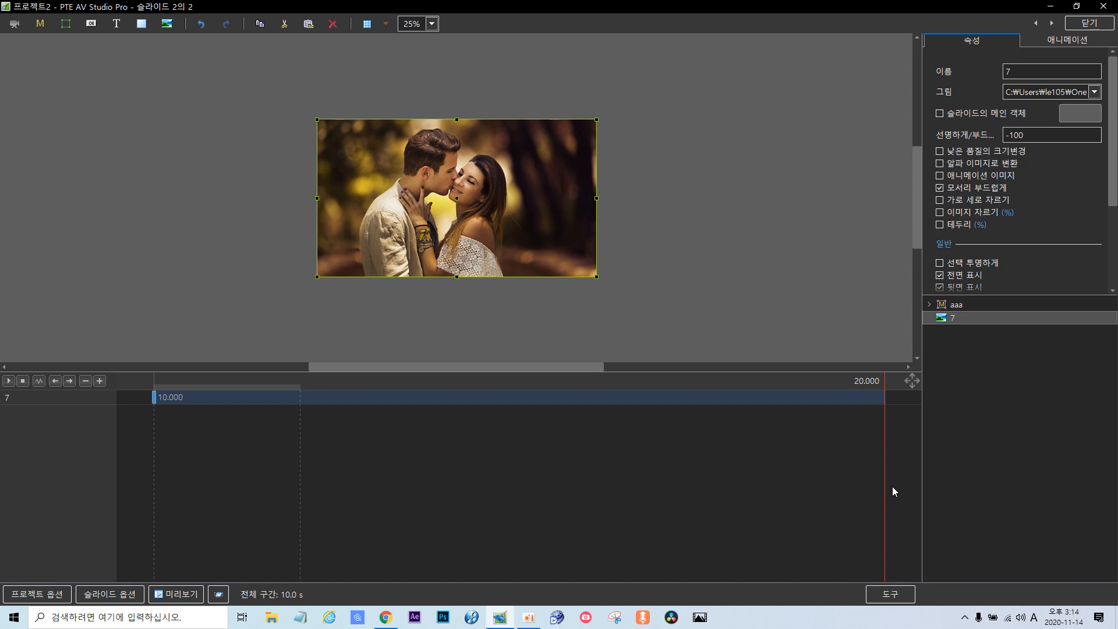
{"action": "left_click", "coordinate": [156, 402]}
{"action": "right_click", "coordinate": [156, 402]}
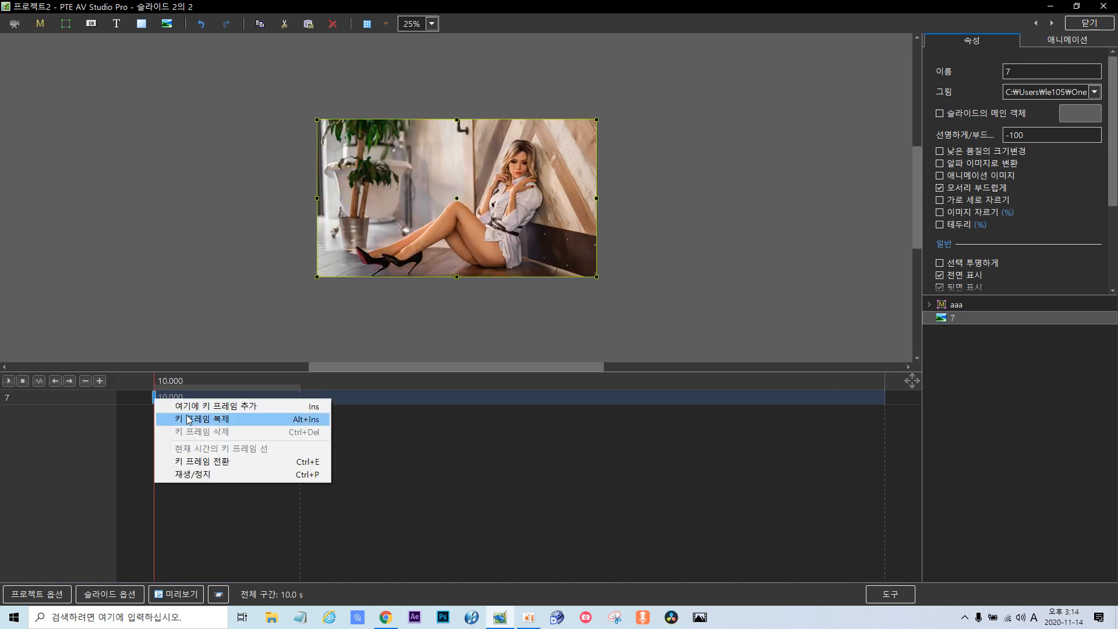
{"action": "left_click", "coordinate": [192, 416]}
{"action": "left_click_drag", "start_coordinate": [173, 401], "coordinate": [883, 450]}
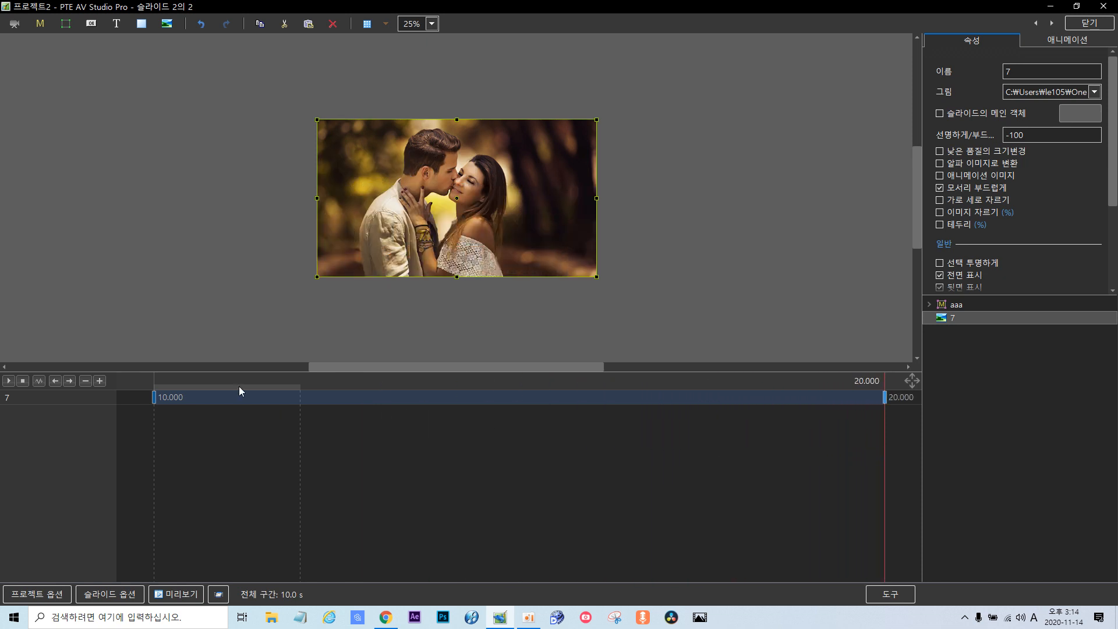
Duplicate picture 7's first keyframe again and place the copy midway along the timeline at 15.020.
{"action": "left_click", "coordinate": [155, 402]}
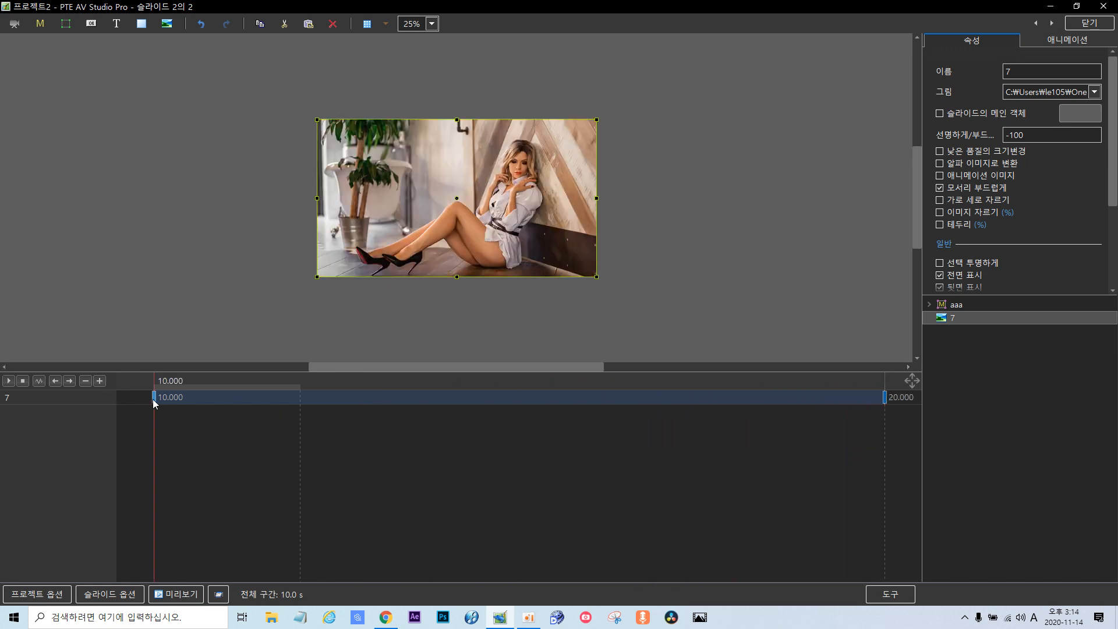
{"action": "right_click", "coordinate": [156, 402]}
{"action": "left_click", "coordinate": [192, 416]}
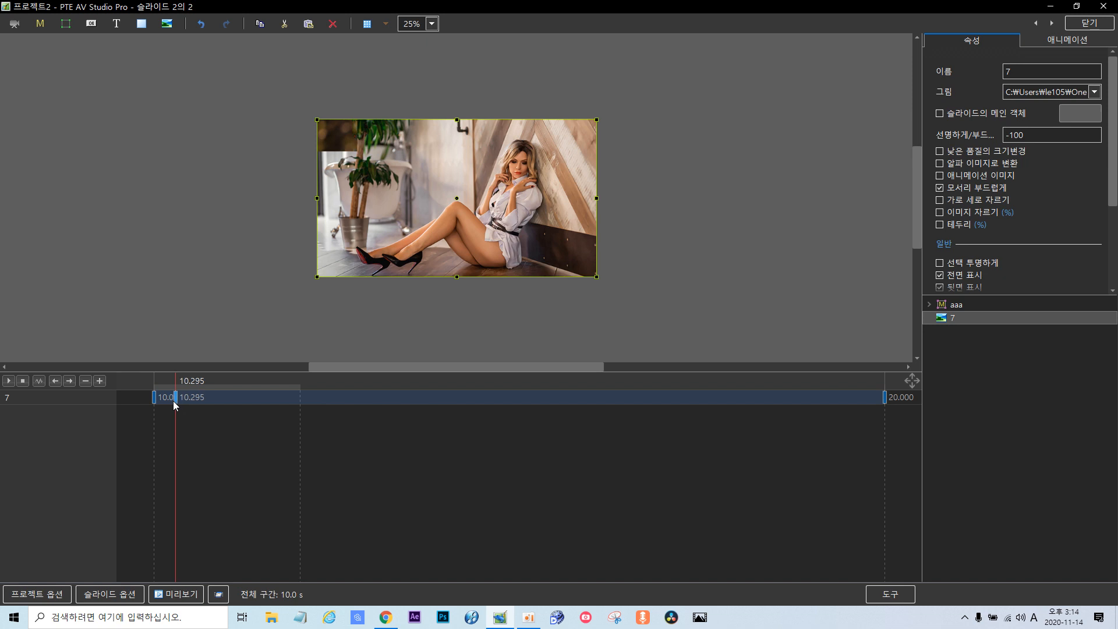
{"action": "left_click_drag", "start_coordinate": [174, 402], "coordinate": [520, 420]}
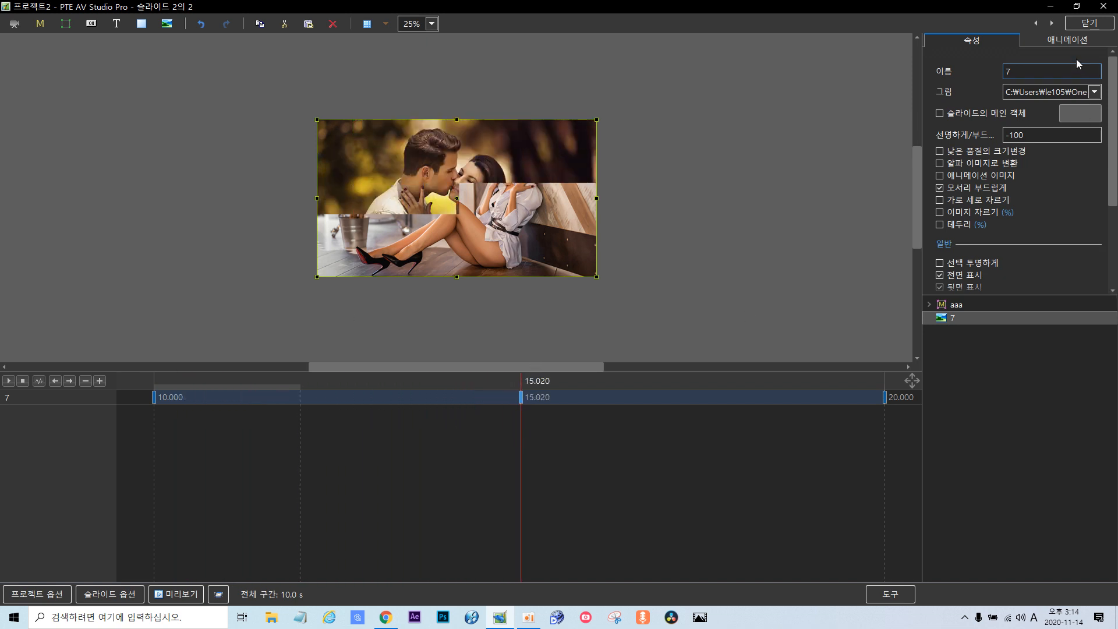
Set picture 7's framing (프레이밍) scale S to 125 at the 15.020 keyframe.
{"action": "left_click", "coordinate": [1075, 39]}
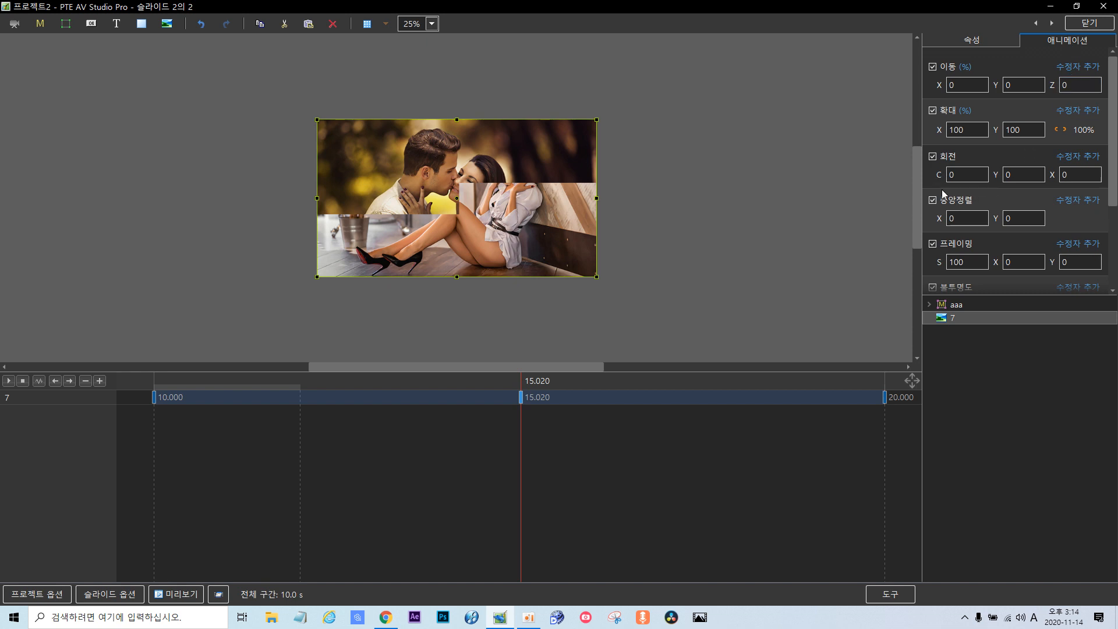
{"action": "left_click_drag", "start_coordinate": [939, 261], "coordinate": [945, 262]}
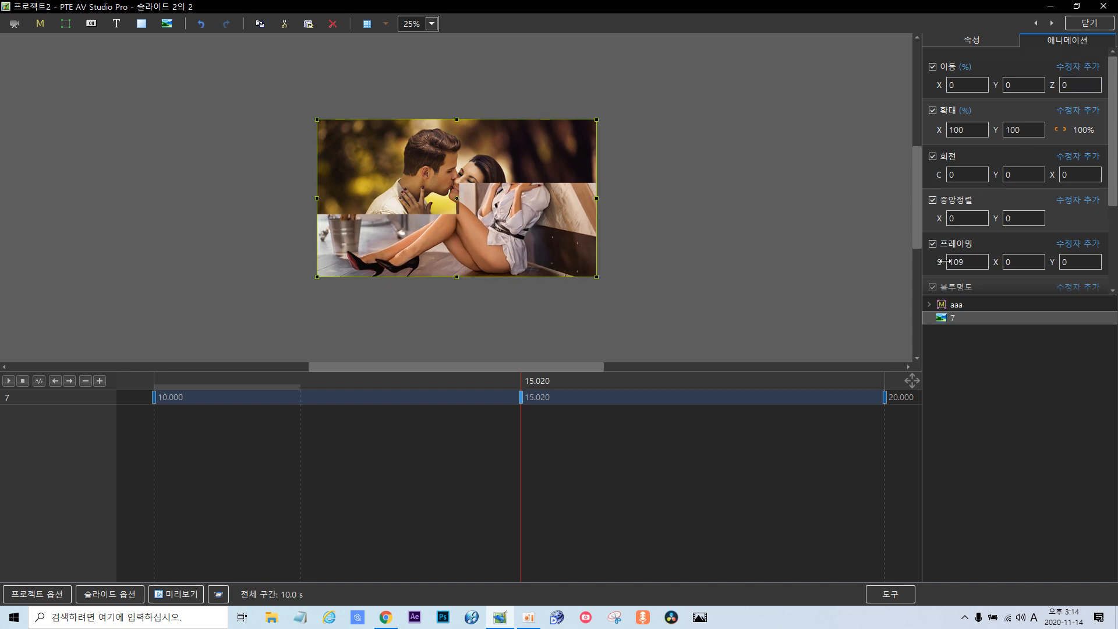
{"action": "left_click_drag", "start_coordinate": [944, 262], "coordinate": [953, 262]}
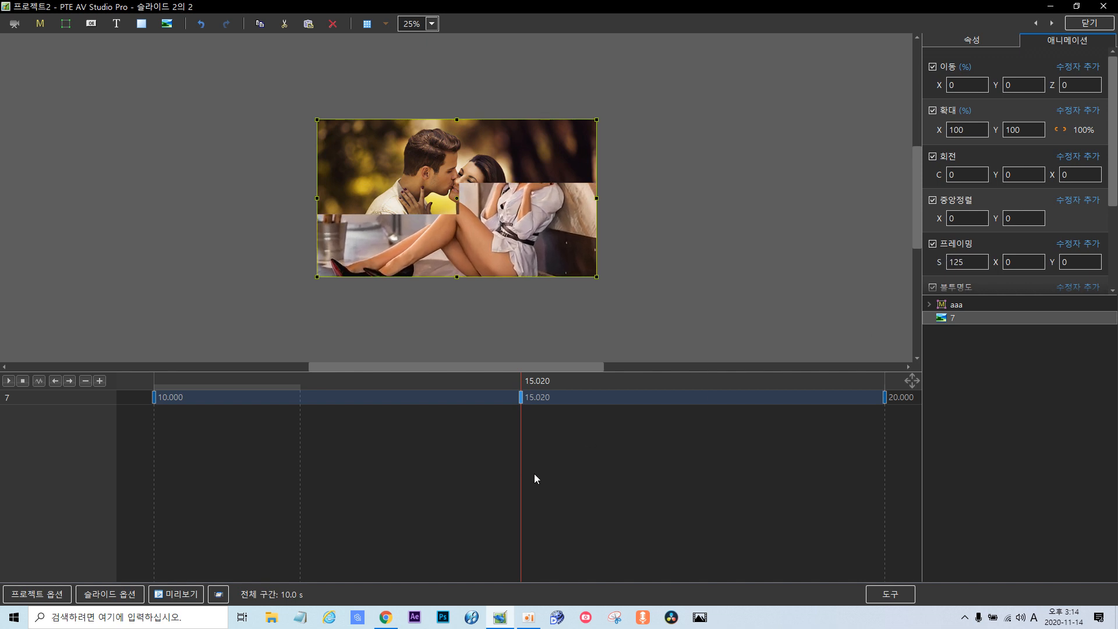
Play slide 2's animation from 10.000, close the slide editor, and play the whole project from the beginning.
{"action": "left_click_drag", "start_coordinate": [522, 478], "coordinate": [32, 421]}
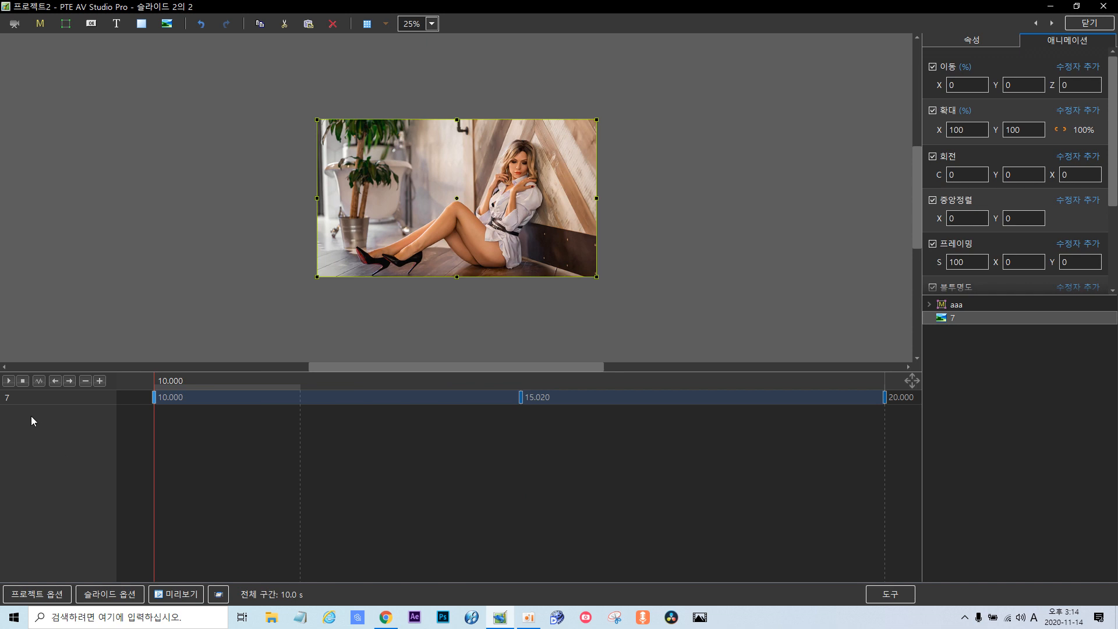
{"action": "left_click", "coordinate": [9, 381]}
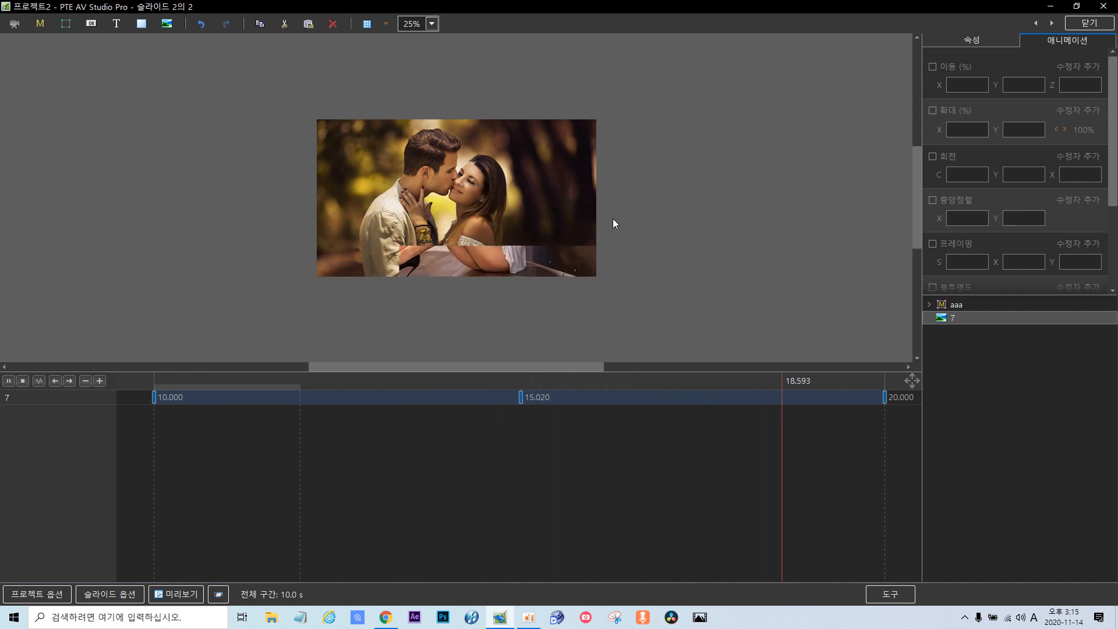
{"action": "left_click", "coordinate": [1080, 24]}
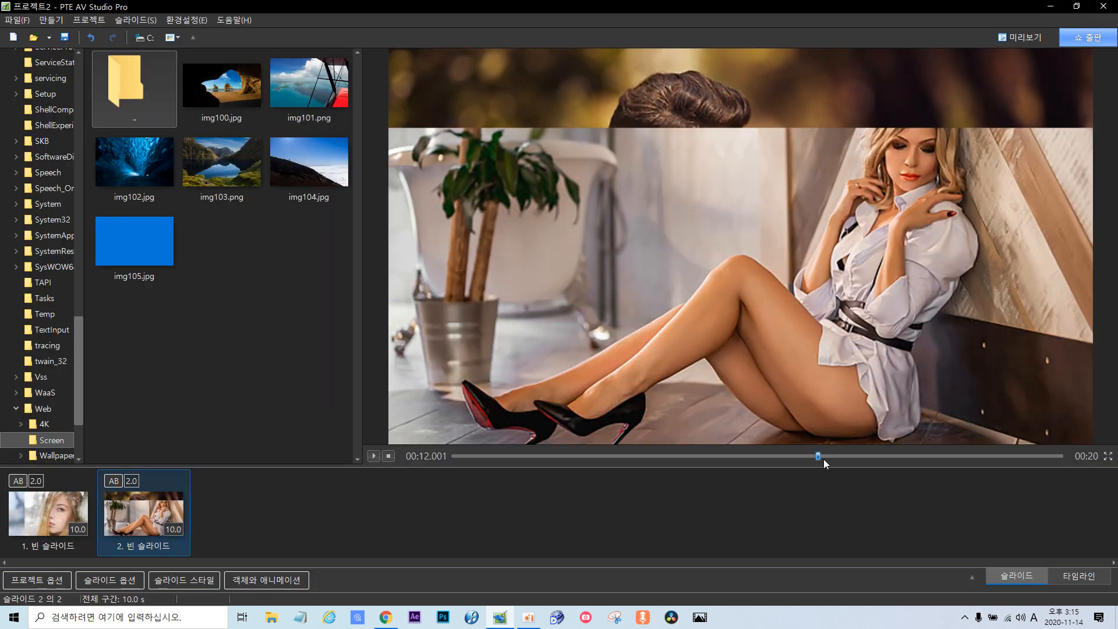
{"action": "left_click_drag", "start_coordinate": [817, 456], "coordinate": [406, 474]}
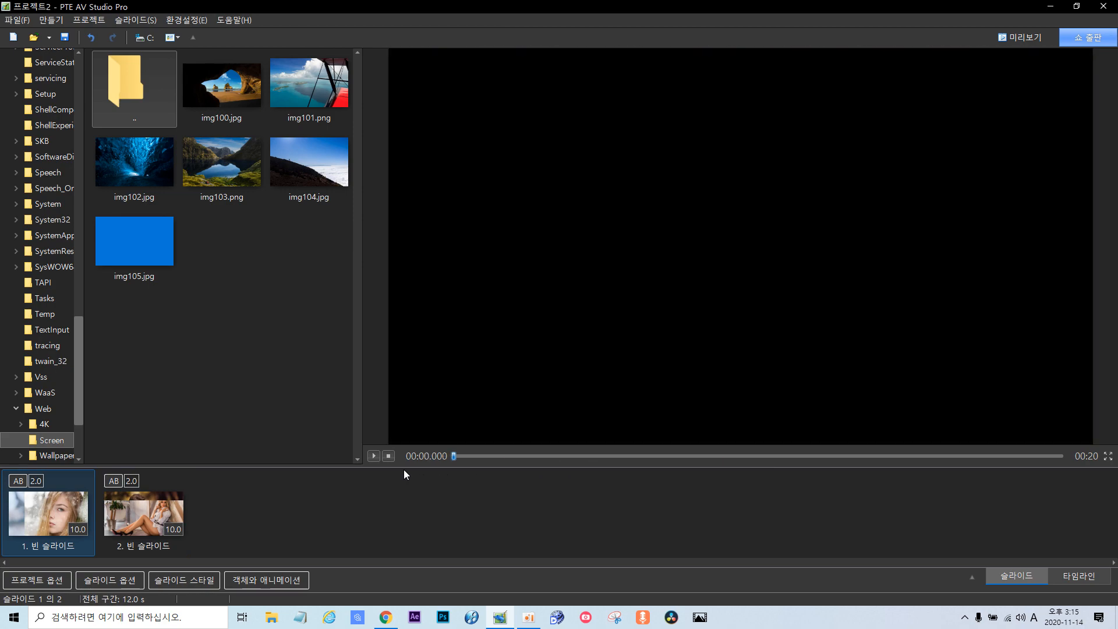
{"action": "left_click", "coordinate": [374, 456]}
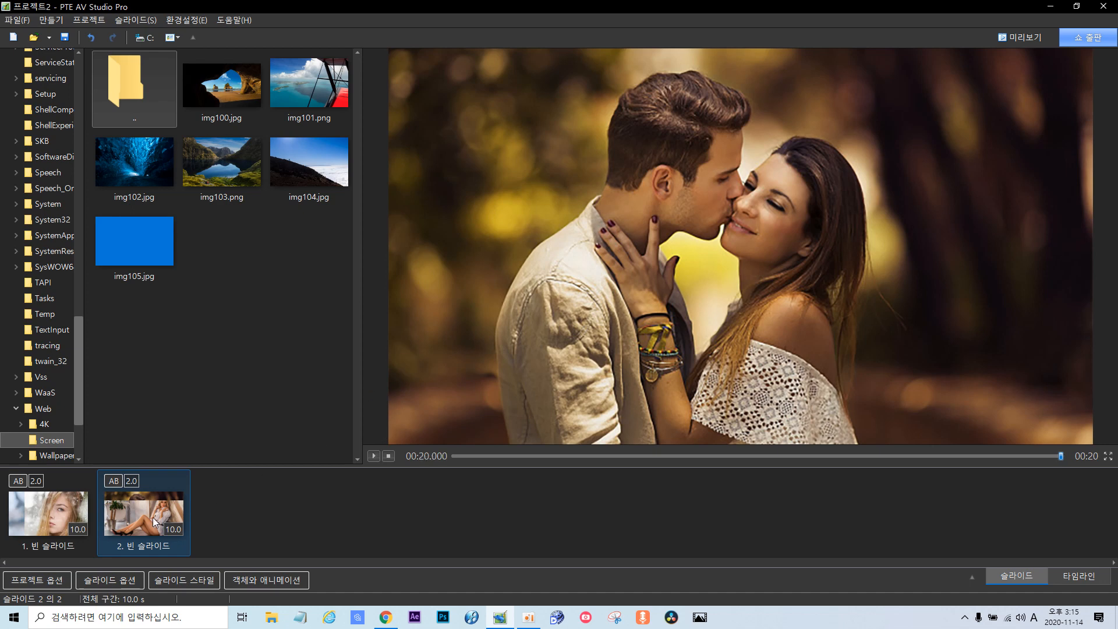
Reopen slide 2's object and animation editor, enlarge the canvas view to 50%, and scrub the timeline to examine the strip reveal.
{"action": "left_click", "coordinate": [254, 584]}
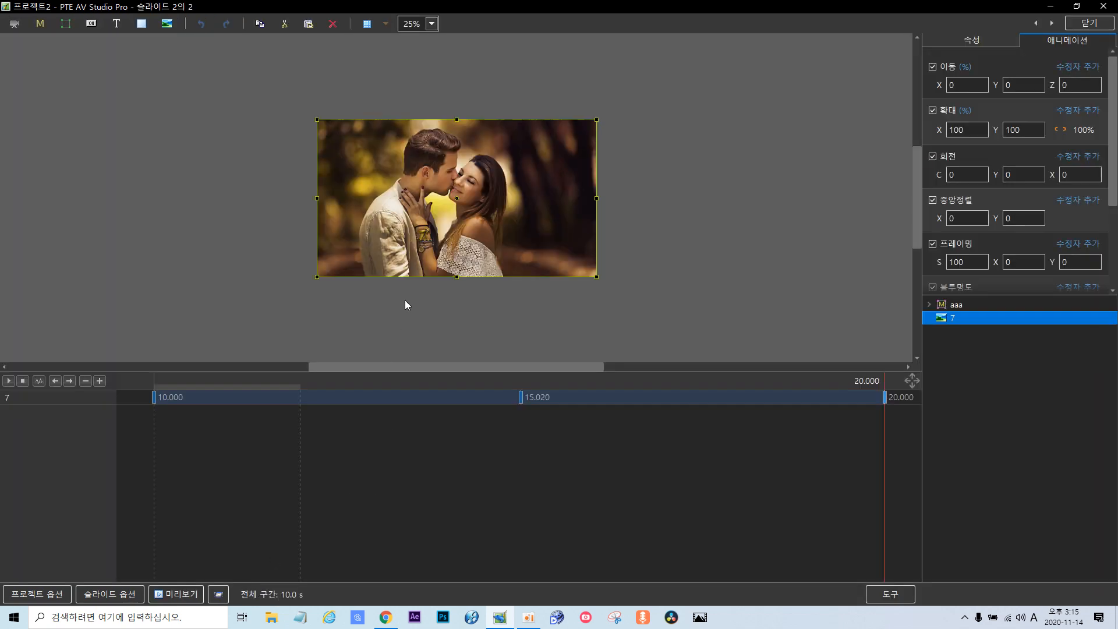
{"action": "left_click_drag", "start_coordinate": [882, 456], "coordinate": [628, 439]}
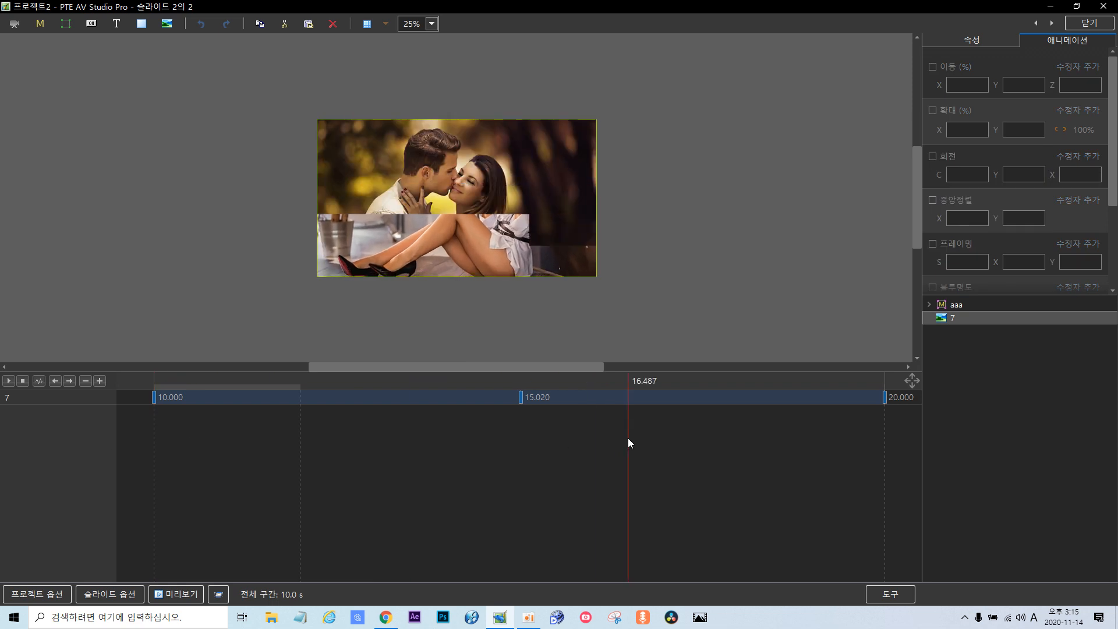
{"action": "left_click", "coordinate": [431, 23]}
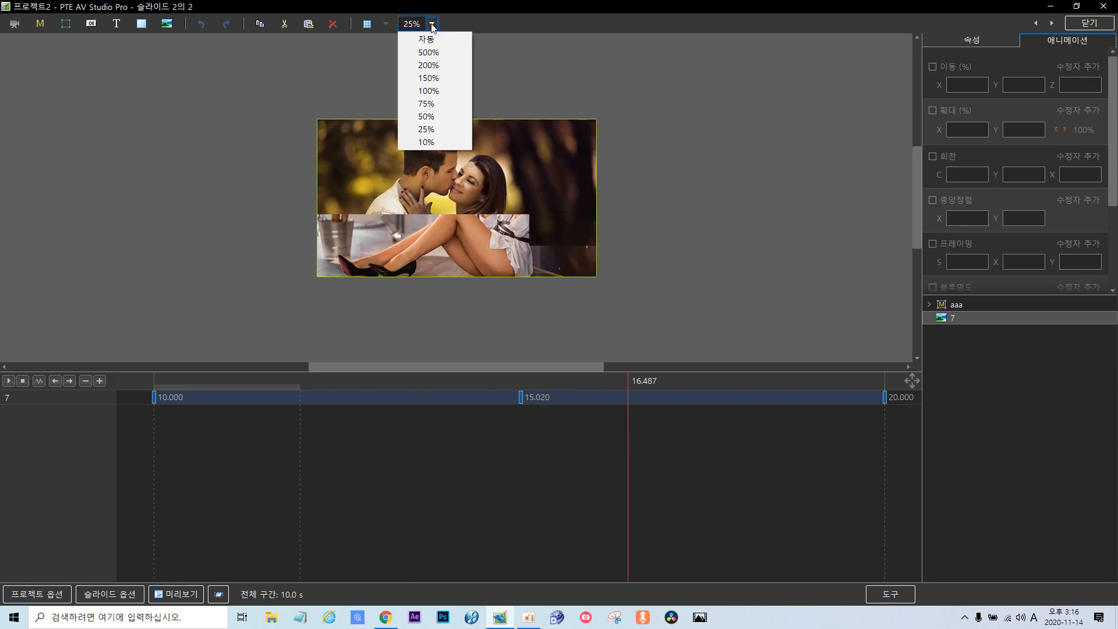
{"action": "left_click", "coordinate": [430, 117]}
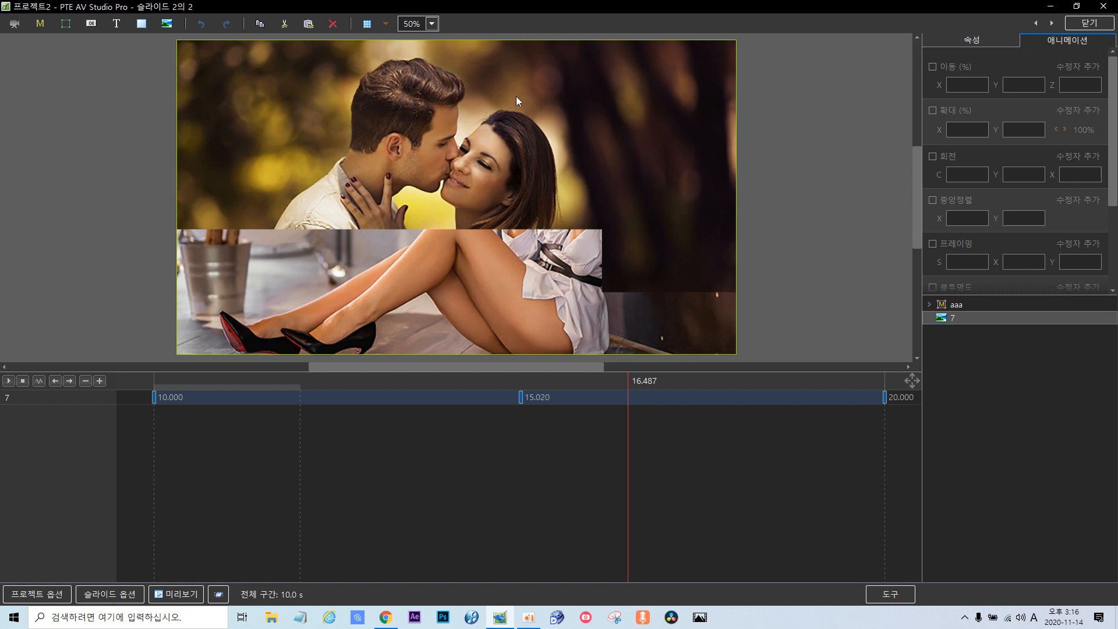
{"action": "left_click_drag", "start_coordinate": [624, 442], "coordinate": [869, 441]}
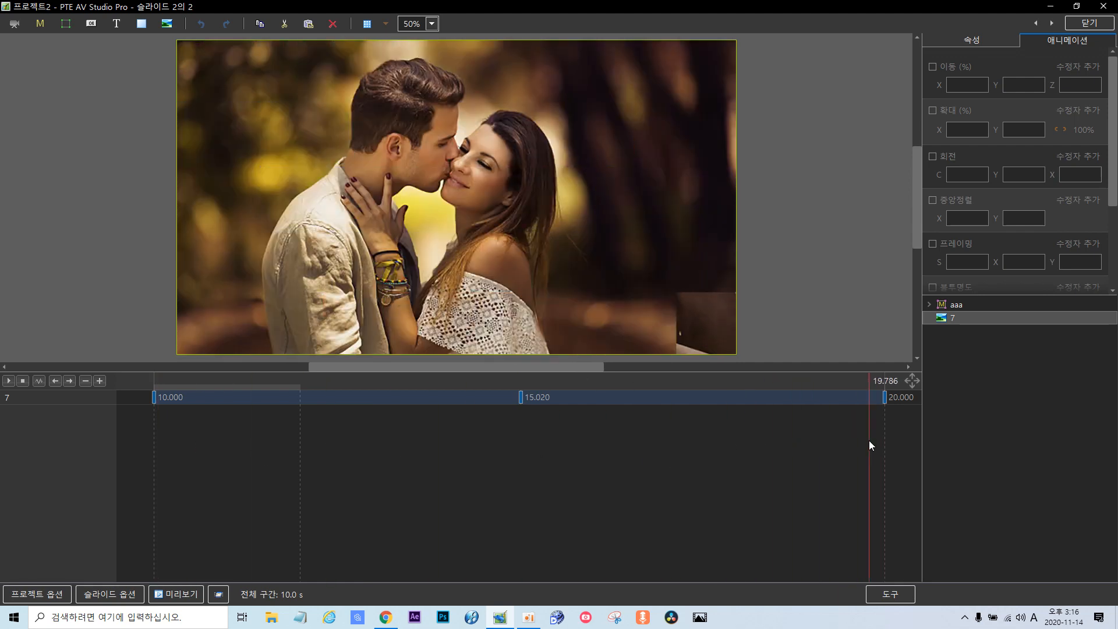